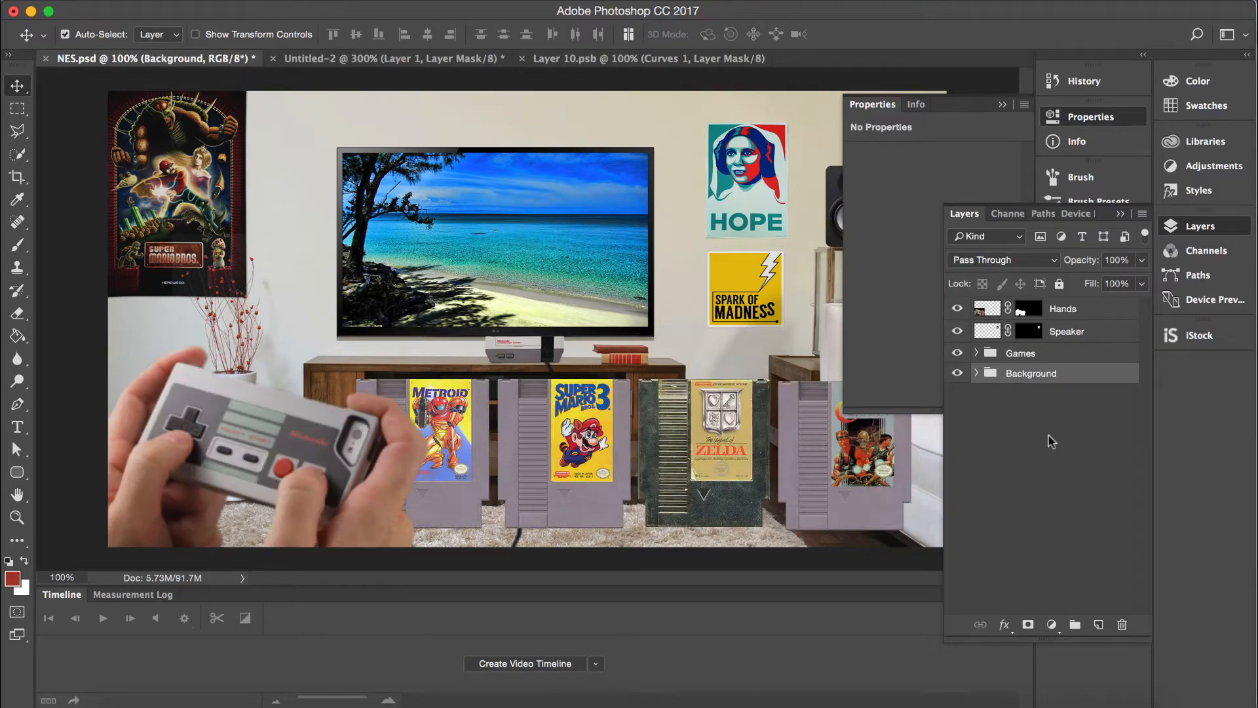
Step: In the published NES Project page in the browser, pause the TV video and insert the Metroid cartridge into the console
left_click(1074, 354)
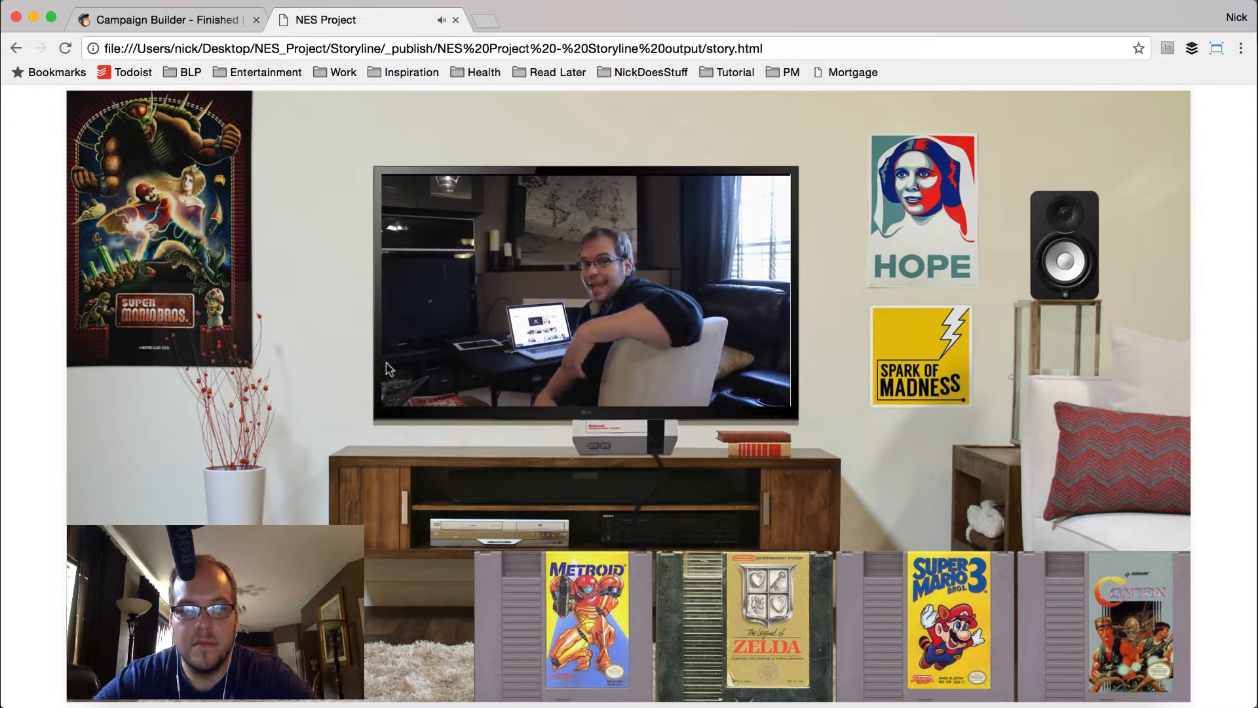
left_click(414, 393)
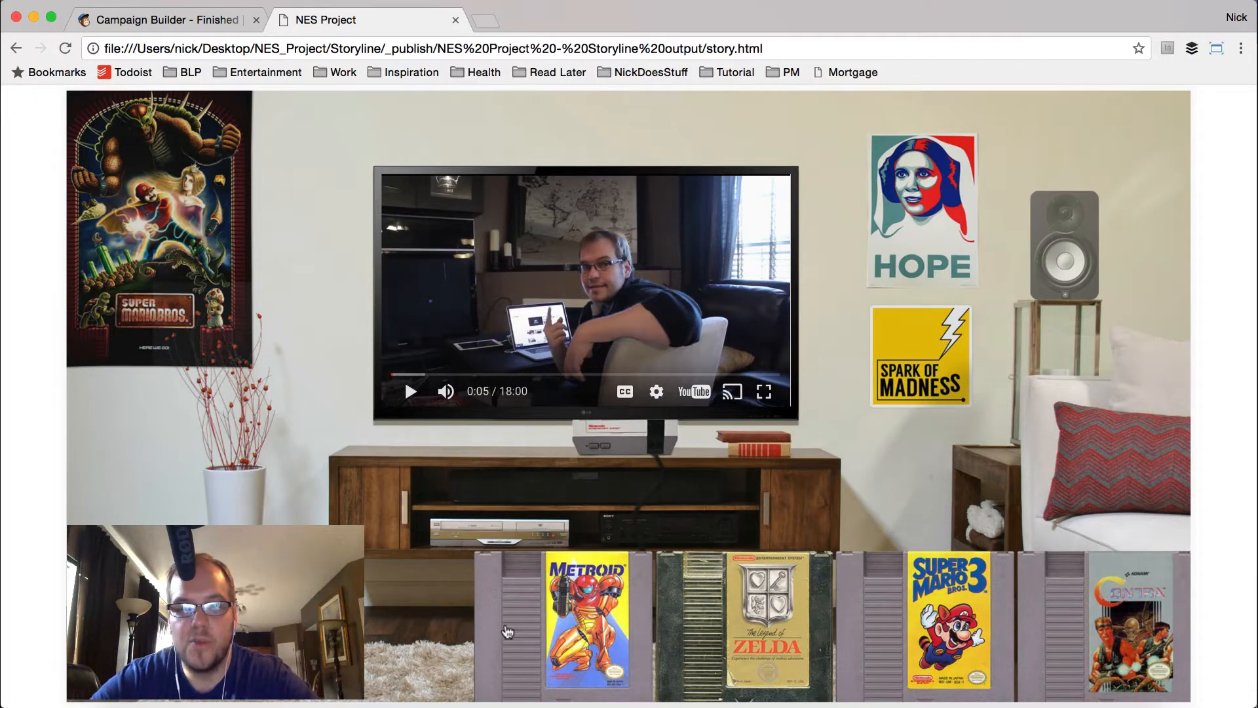
left_click_drag(586, 590, 578, 414)
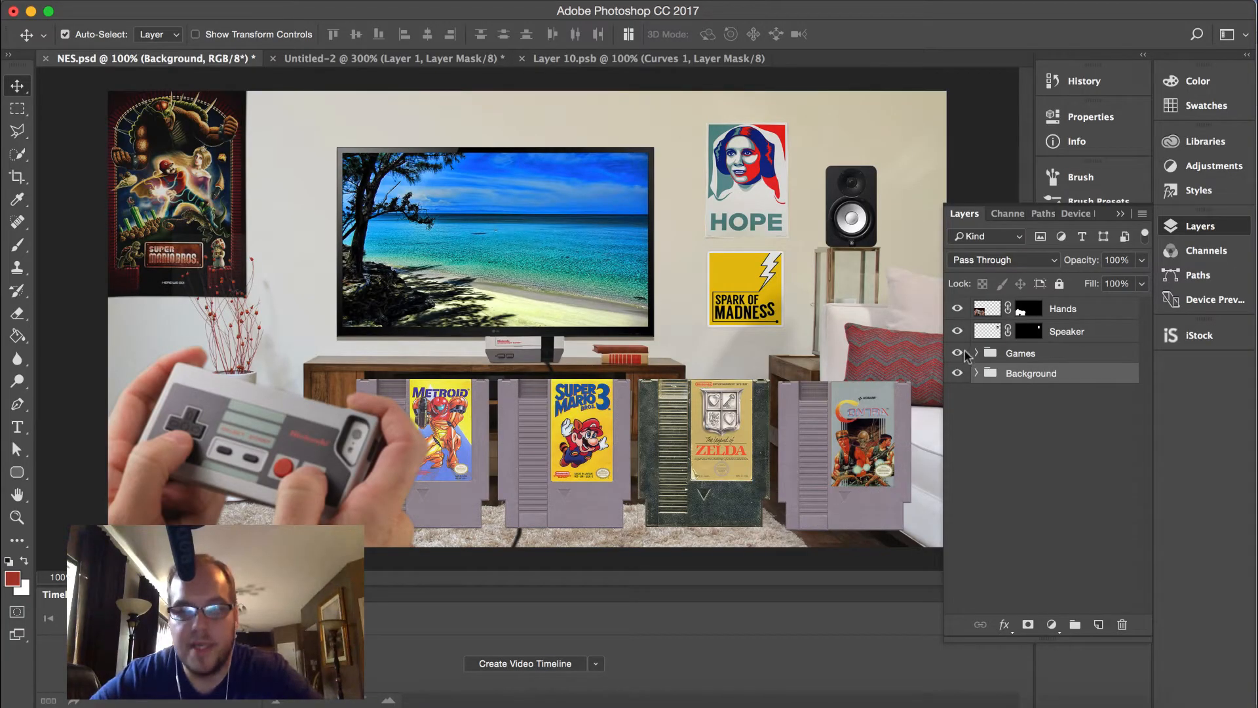
Step: In Photoshop, hide the Hands layer, Speaker layer and Games group, and expand the Background group down to its lowest layers
left_click(957, 309)
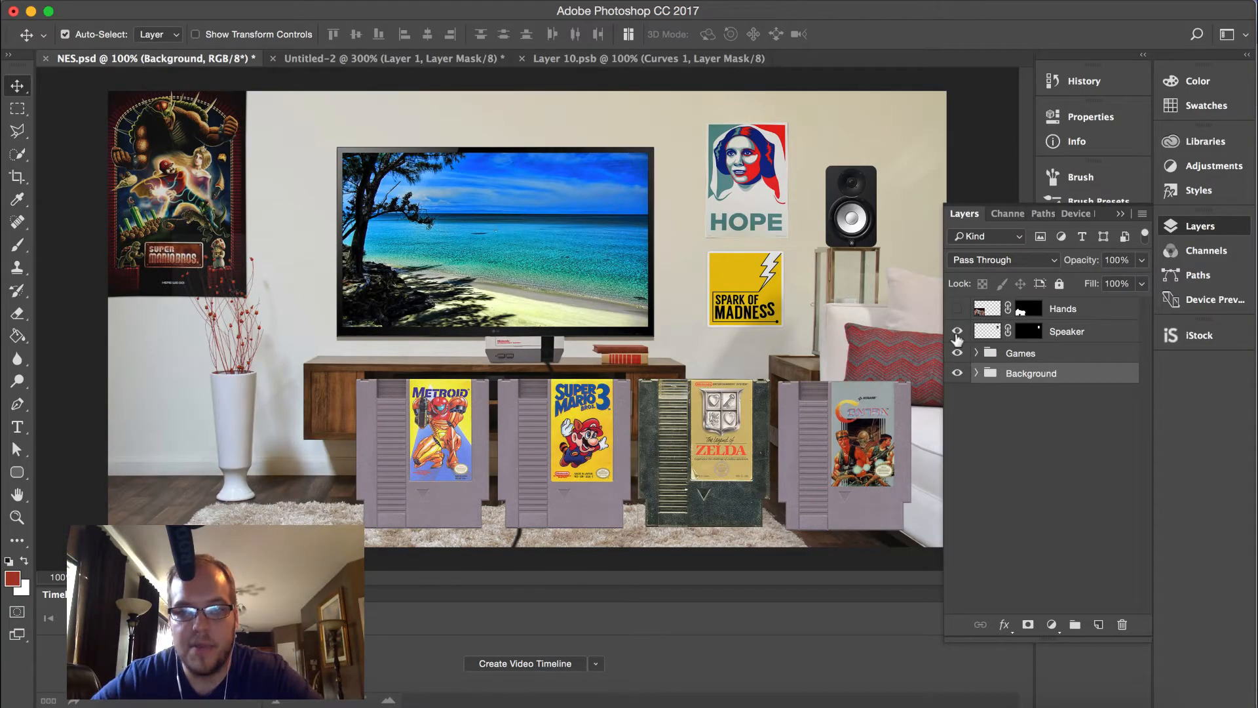
left_click(958, 333)
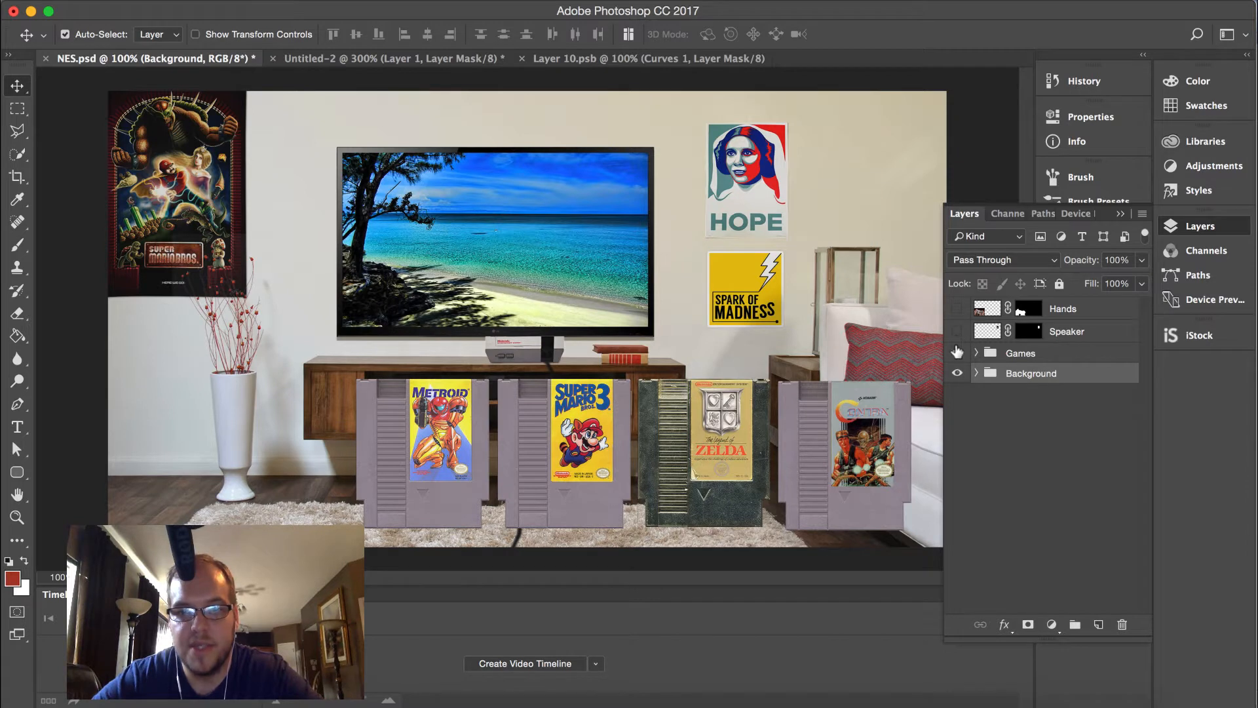
left_click(957, 354)
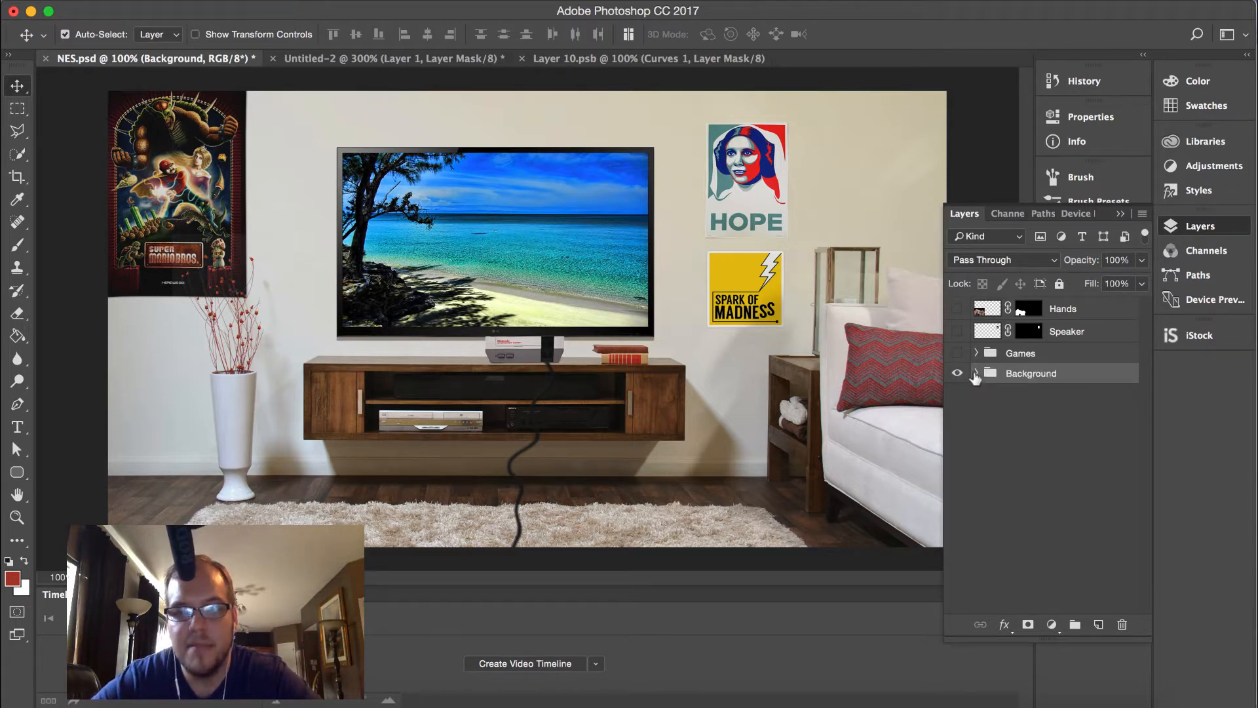
left_click(975, 374)
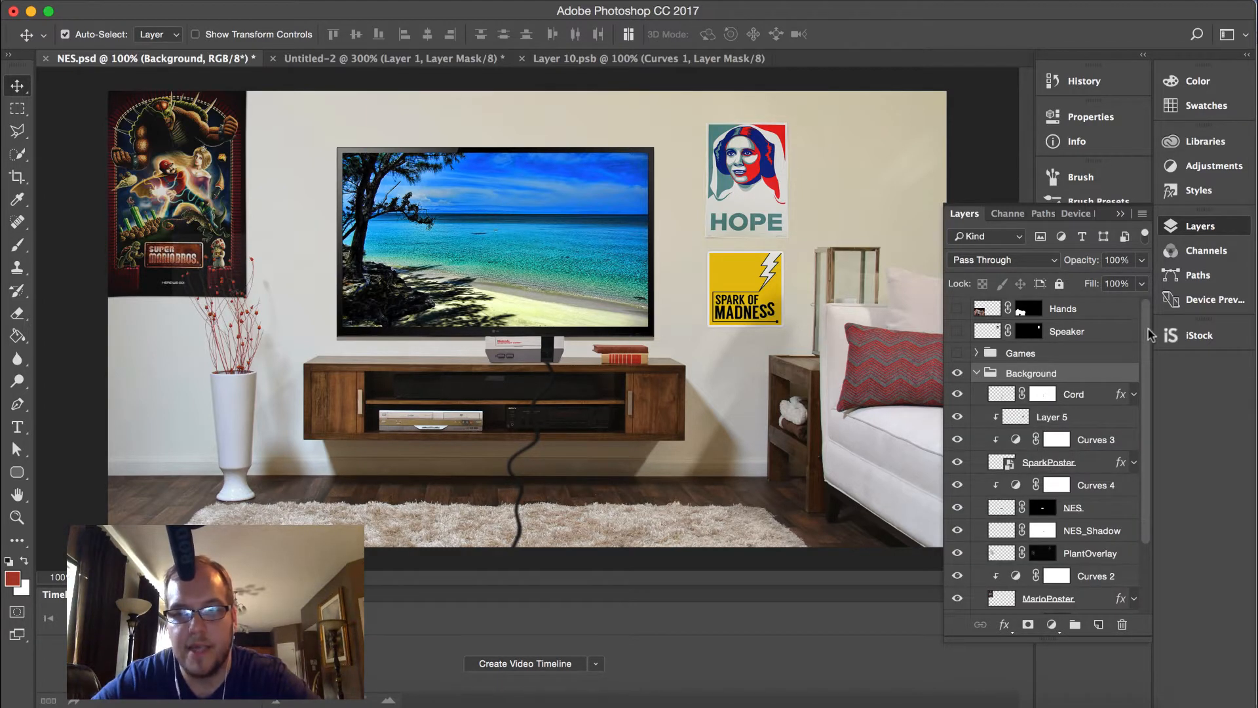
left_click_drag(1147, 334, 1146, 478)
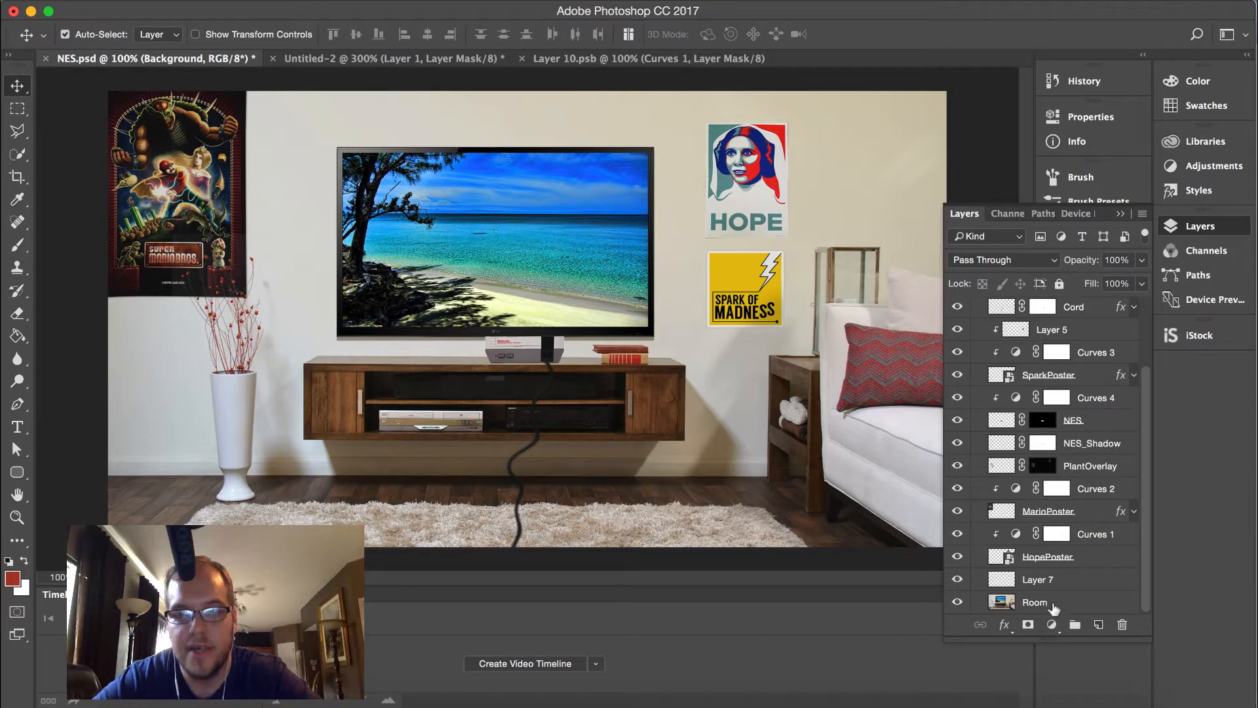
Step: Compare the scene with the Room layer and the HopePoster layer each hidden and shown again
left_click(955, 602)
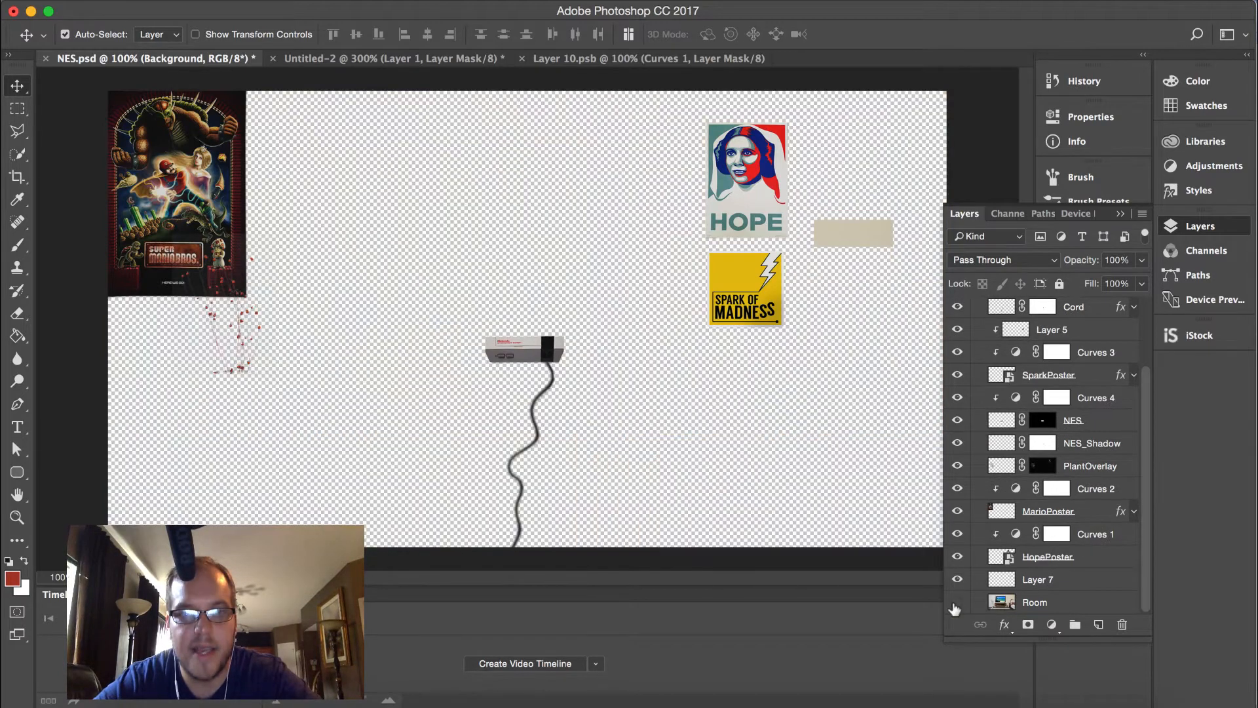
left_click(956, 603)
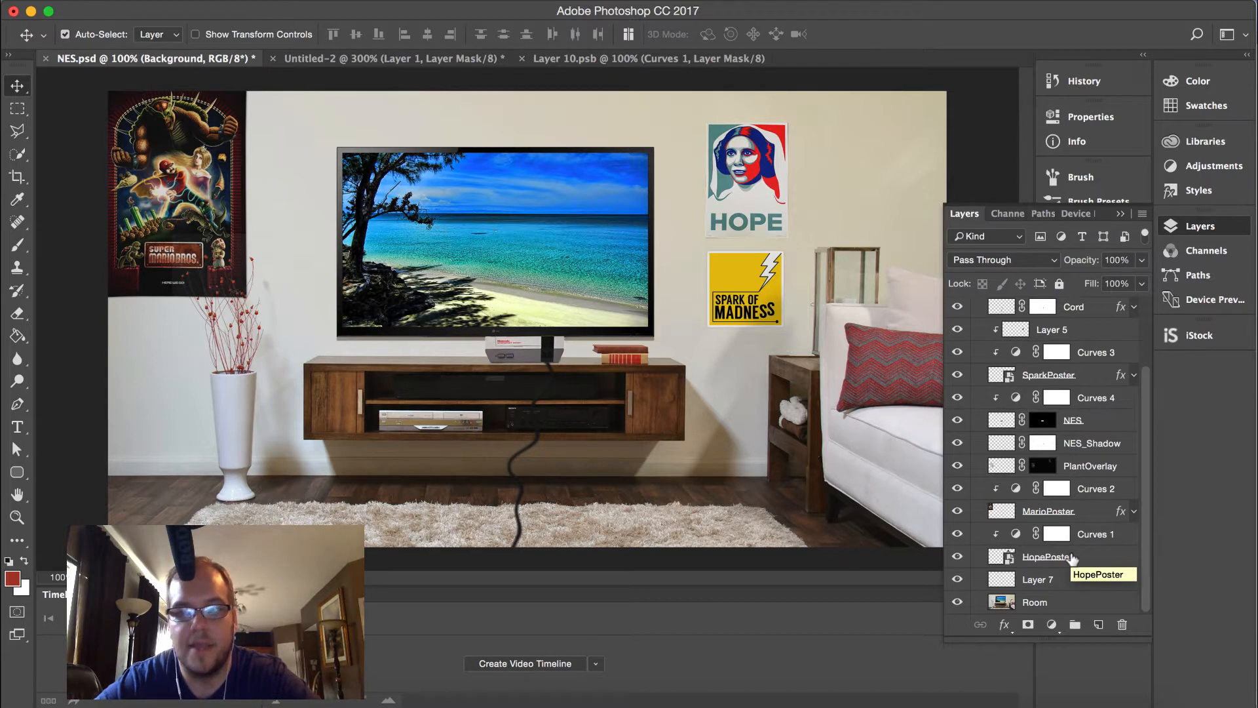
left_click(957, 557)
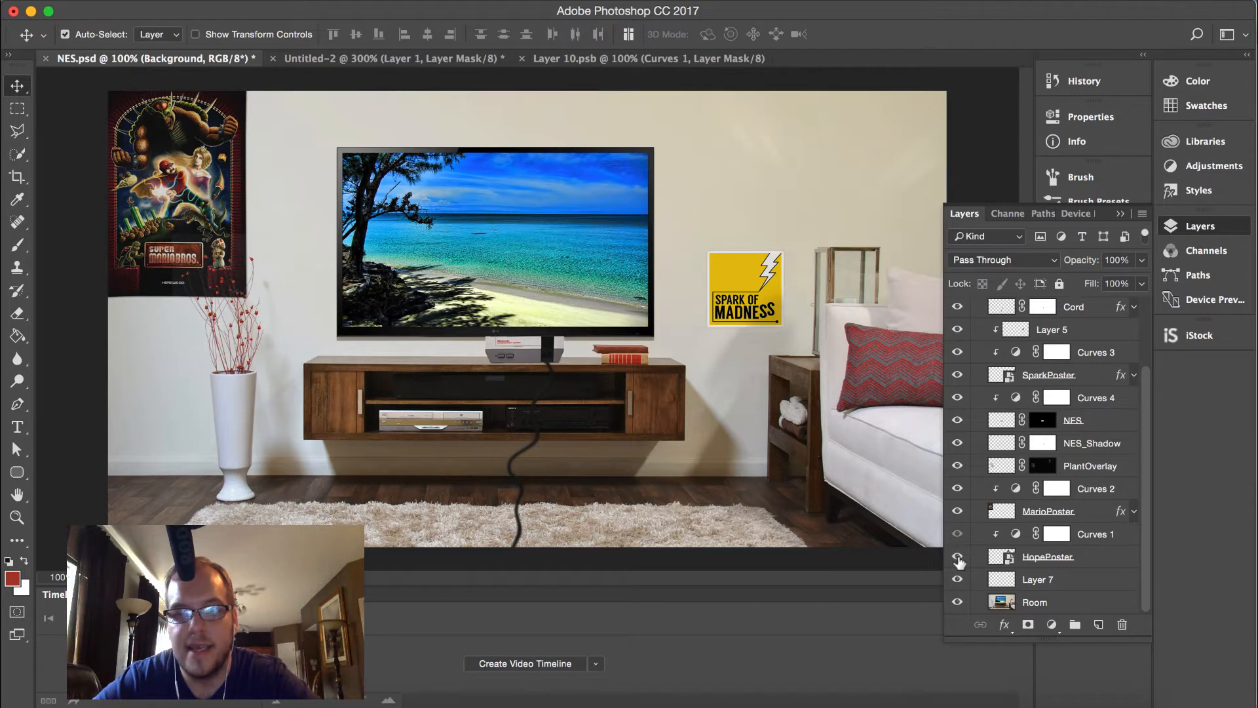
left_click(957, 556)
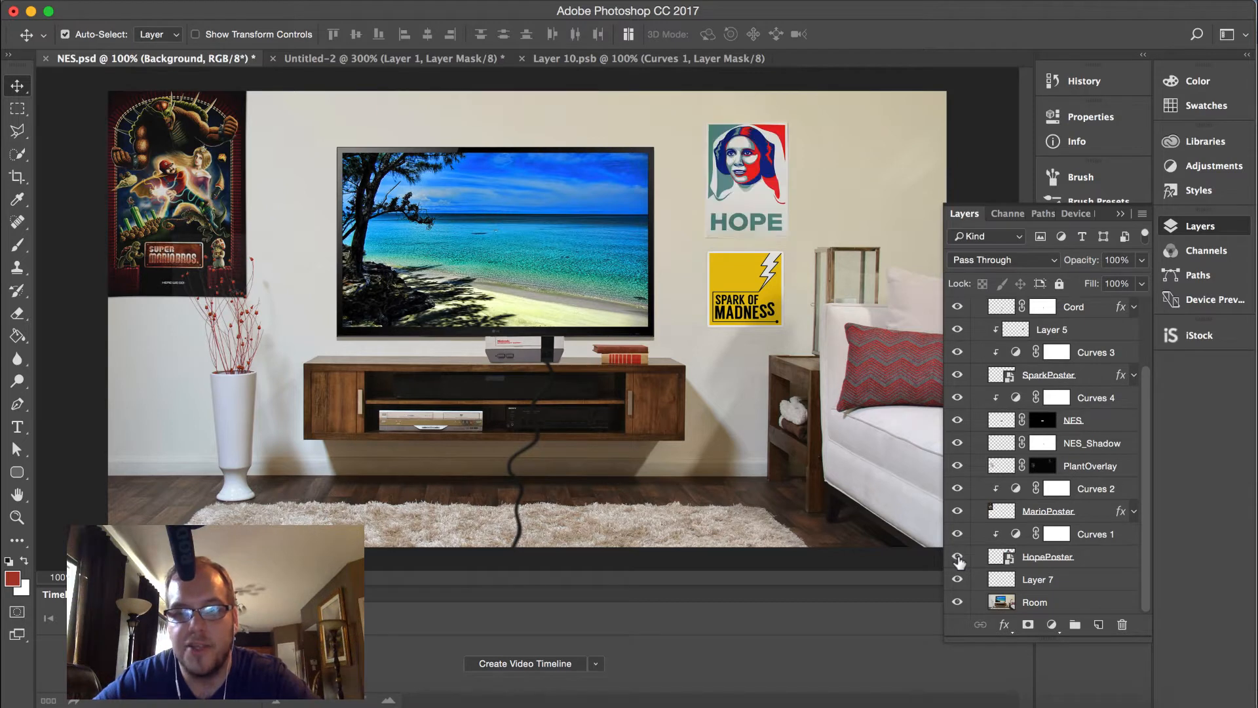
Step: Select the Curves 1 adjustment and compare the HOPE poster with the adjustment hidden and shown
left_click(1016, 536)
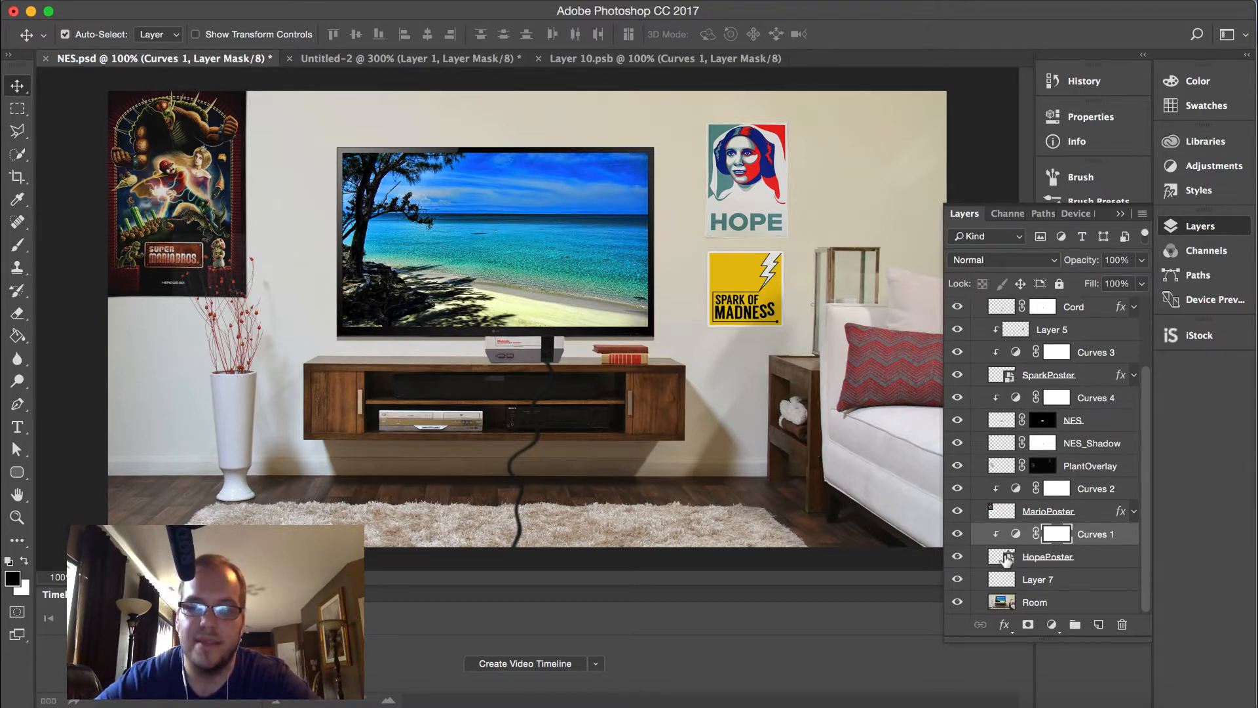
left_click(957, 534)
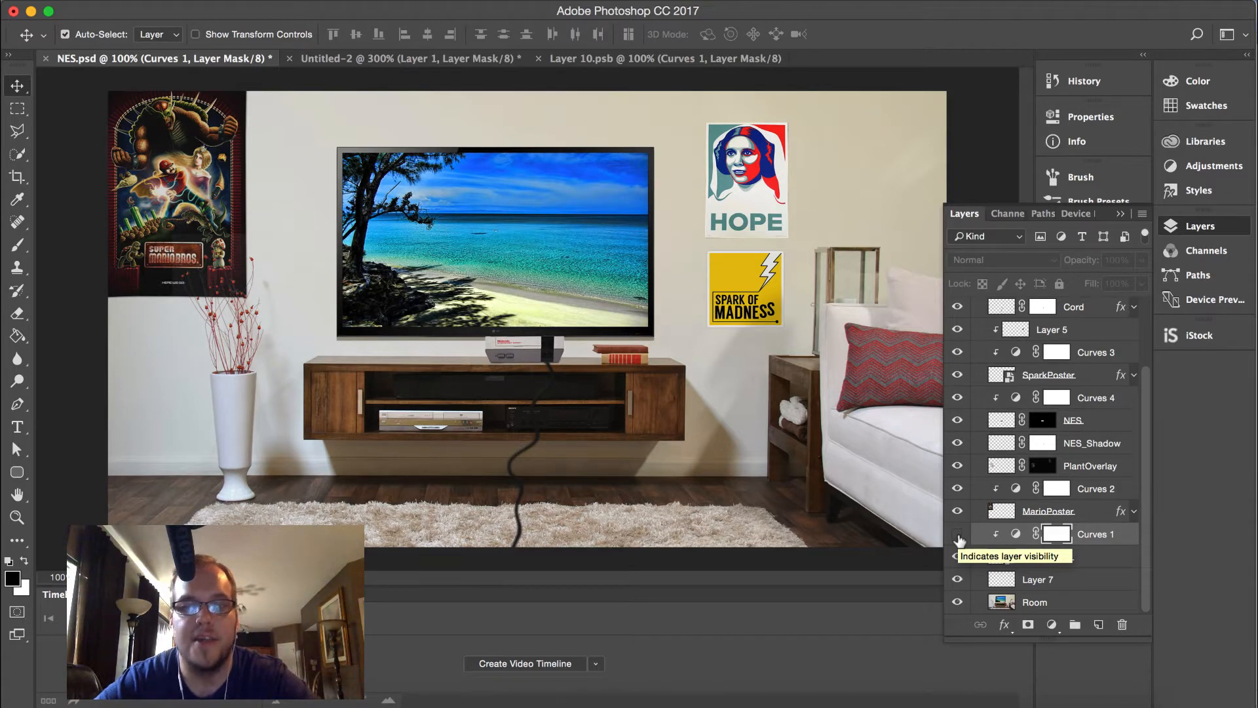
left_click(957, 534)
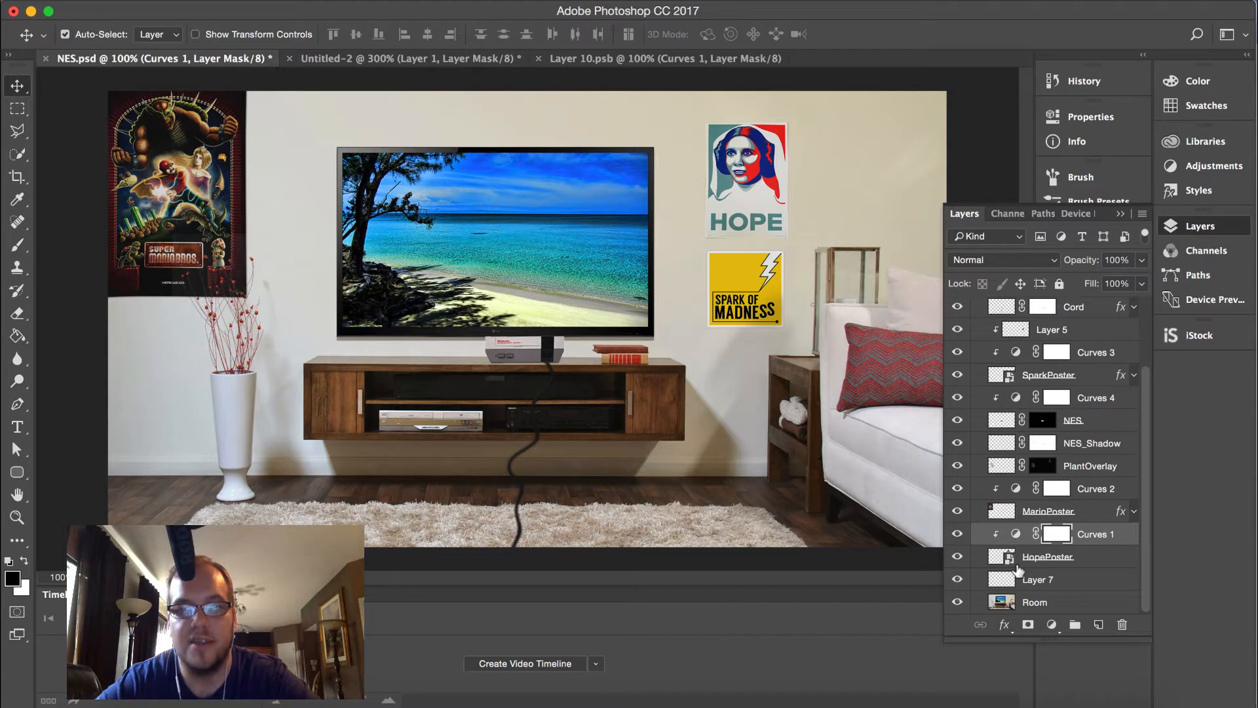
Step: Try brightening the HOPE poster in Curves 1 with an RGB point at input 85, output 126, and undo it
left_click(1016, 535)
double_click(1016, 534)
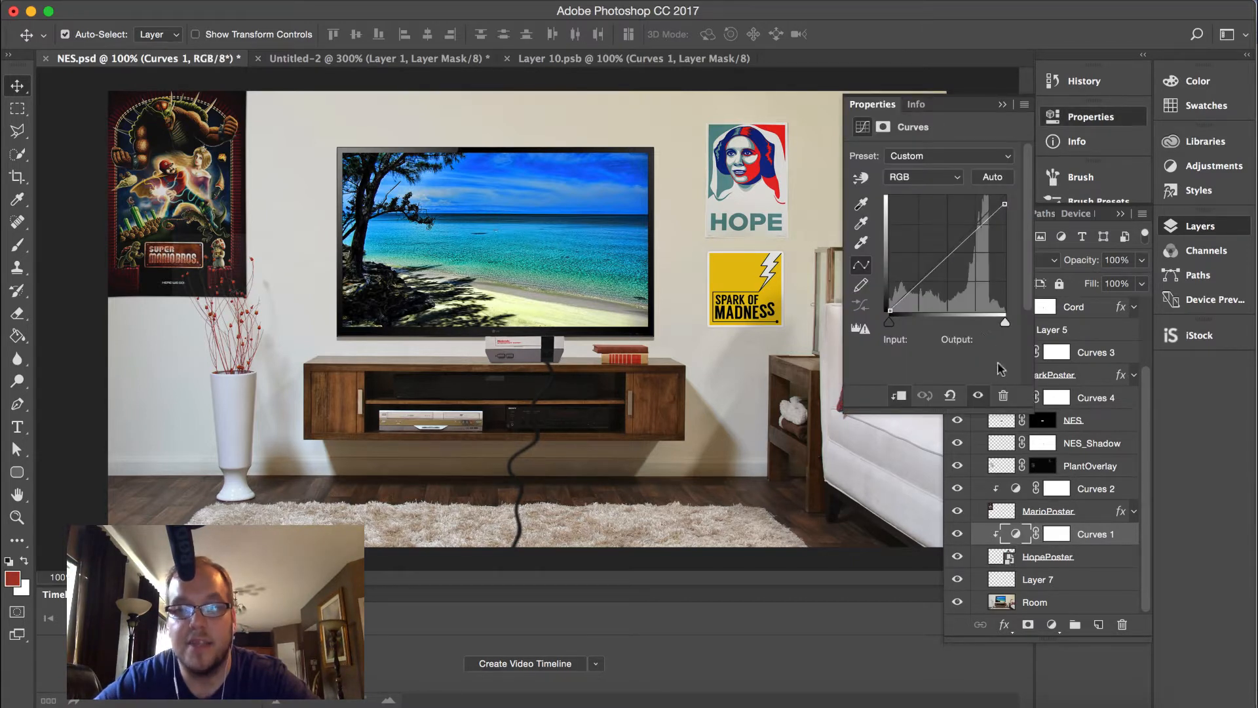
mouse_move(945, 261)
left_mouse_down()
mouse_move(950, 287)
mouse_move(922, 261)
mouse_move(911, 279)
mouse_move(928, 253)
left_mouse_up()
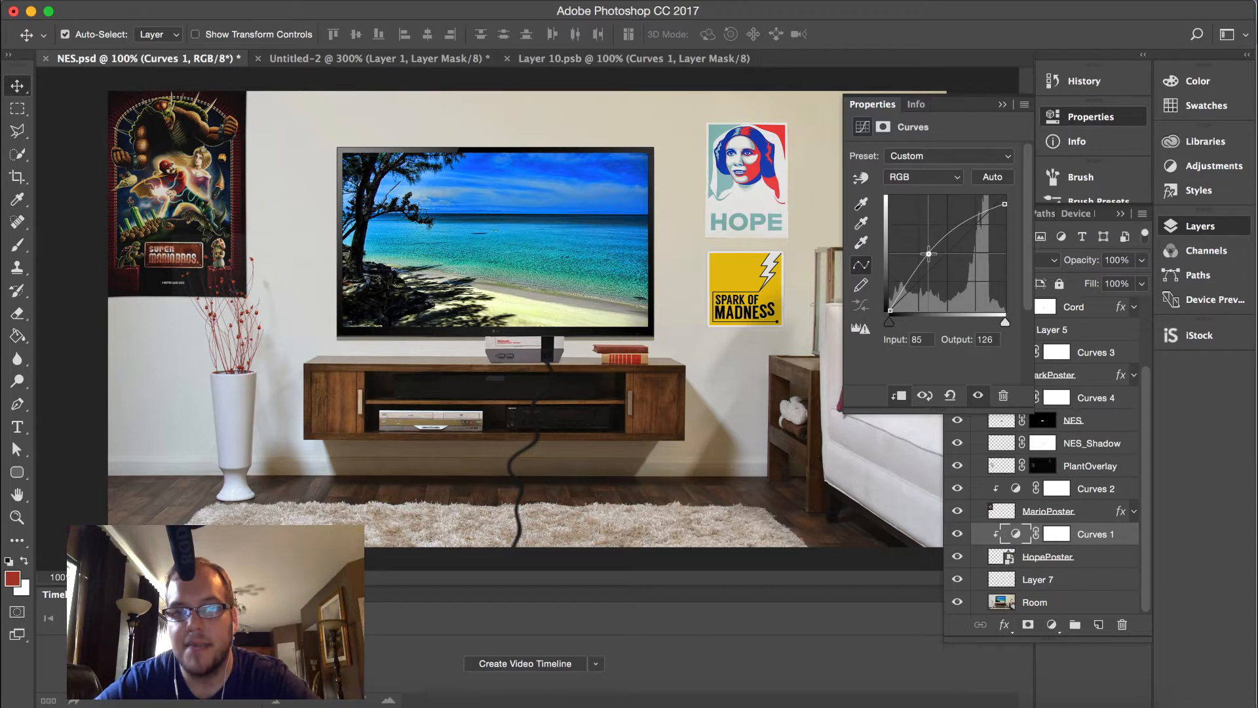
key("super+z")
Step: Try lowering the midtones of the Curves 1 Red channel to about input 137, output 110, and close the curve settings
left_click(929, 178)
left_click(929, 190)
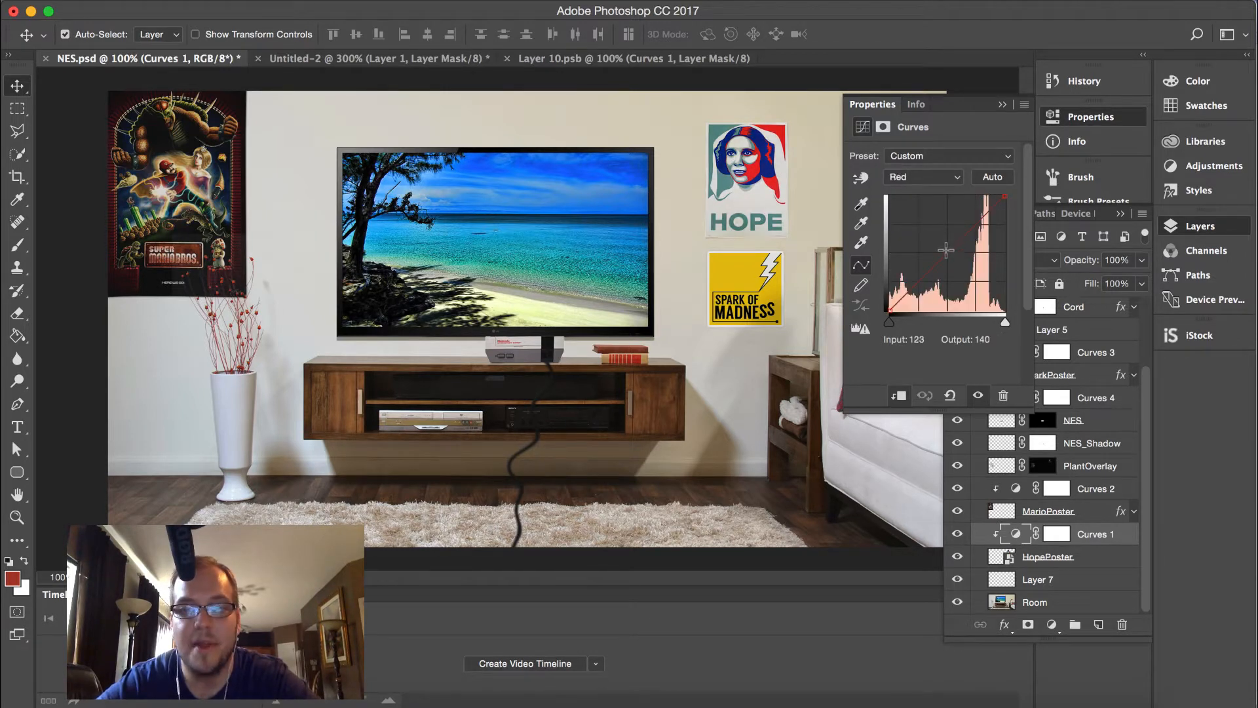
left_click(951, 260)
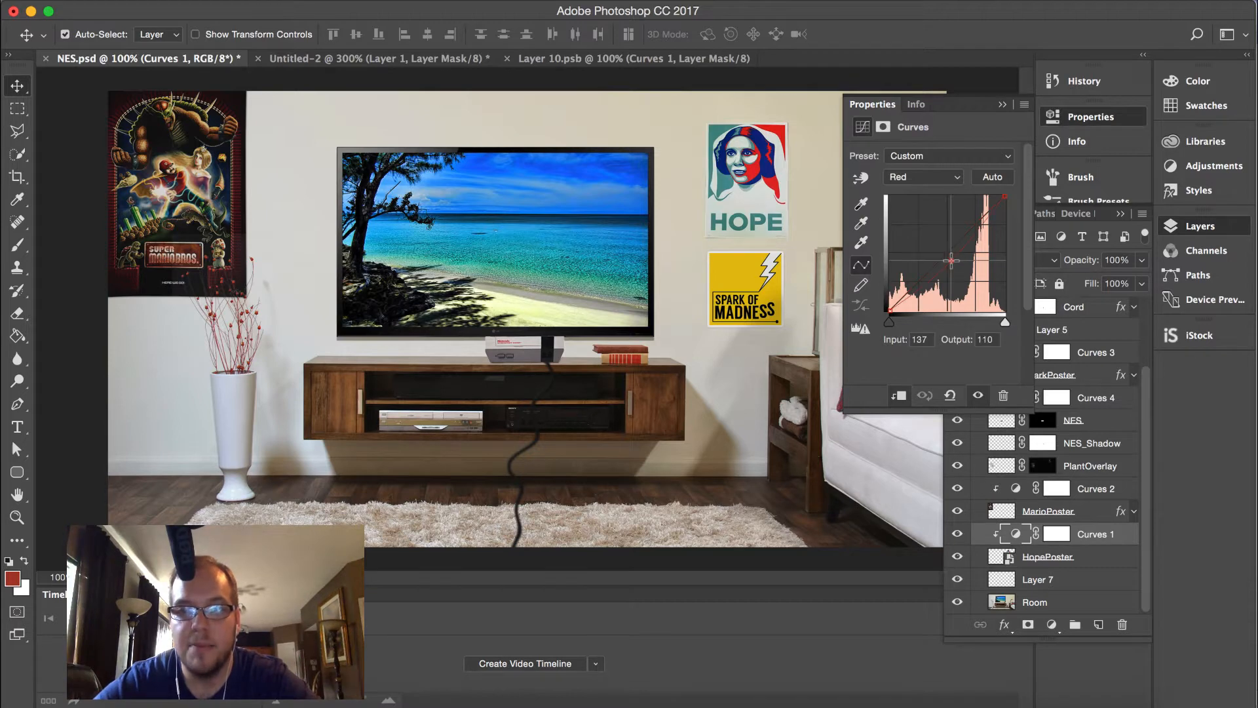
left_click_drag(951, 261, 951, 262)
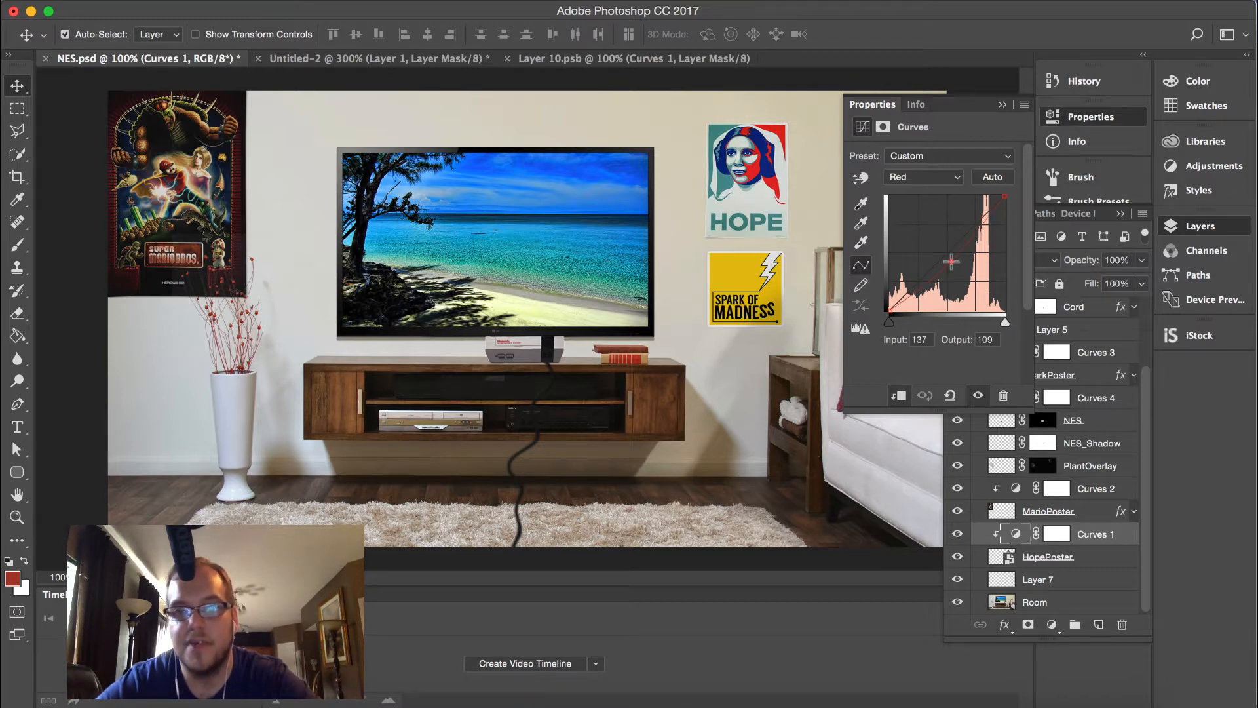
left_click(1002, 104)
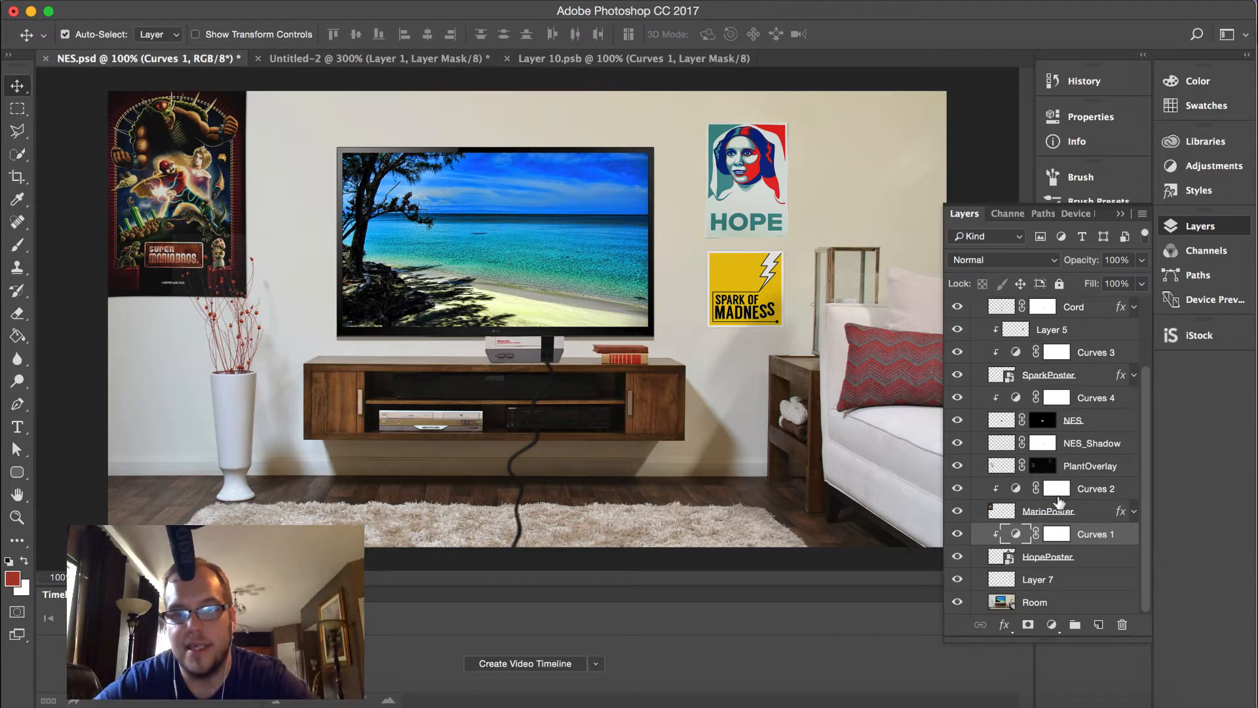
Step: Locate the layers of the NES console and Spark of Madness poster from the canvas and check the poster's Layer 5 shading
left_click(770, 319)
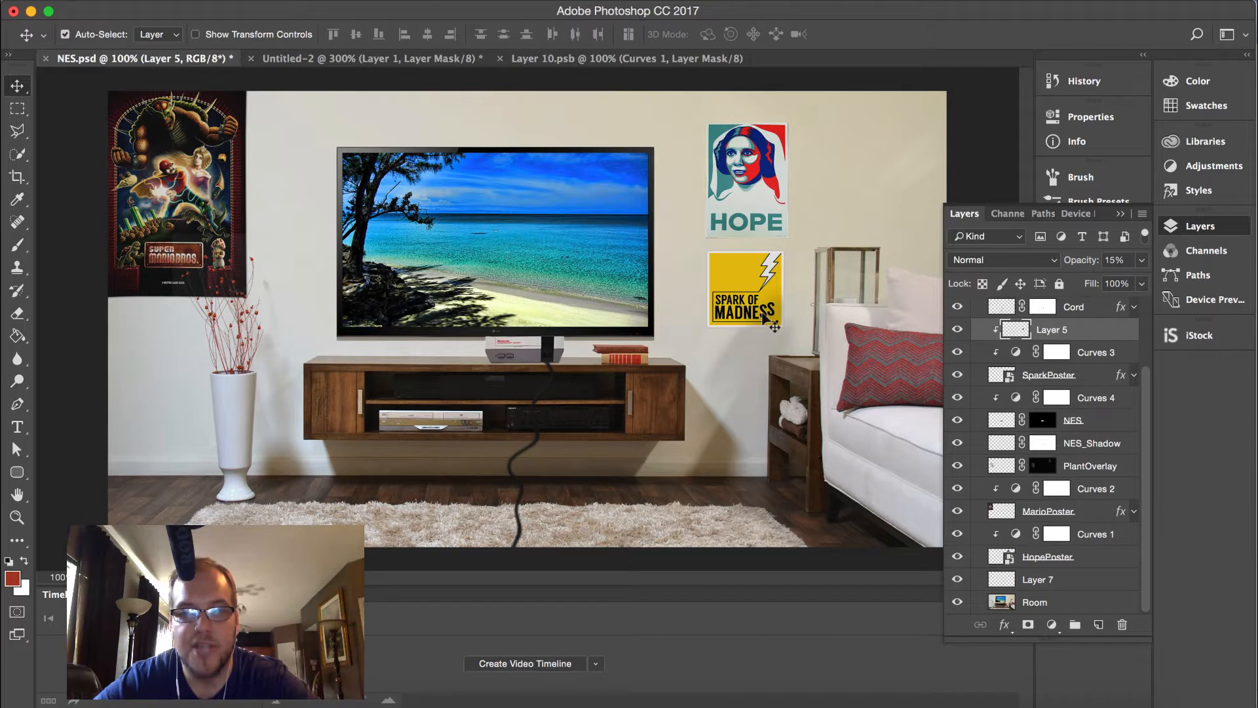
left_click(512, 360)
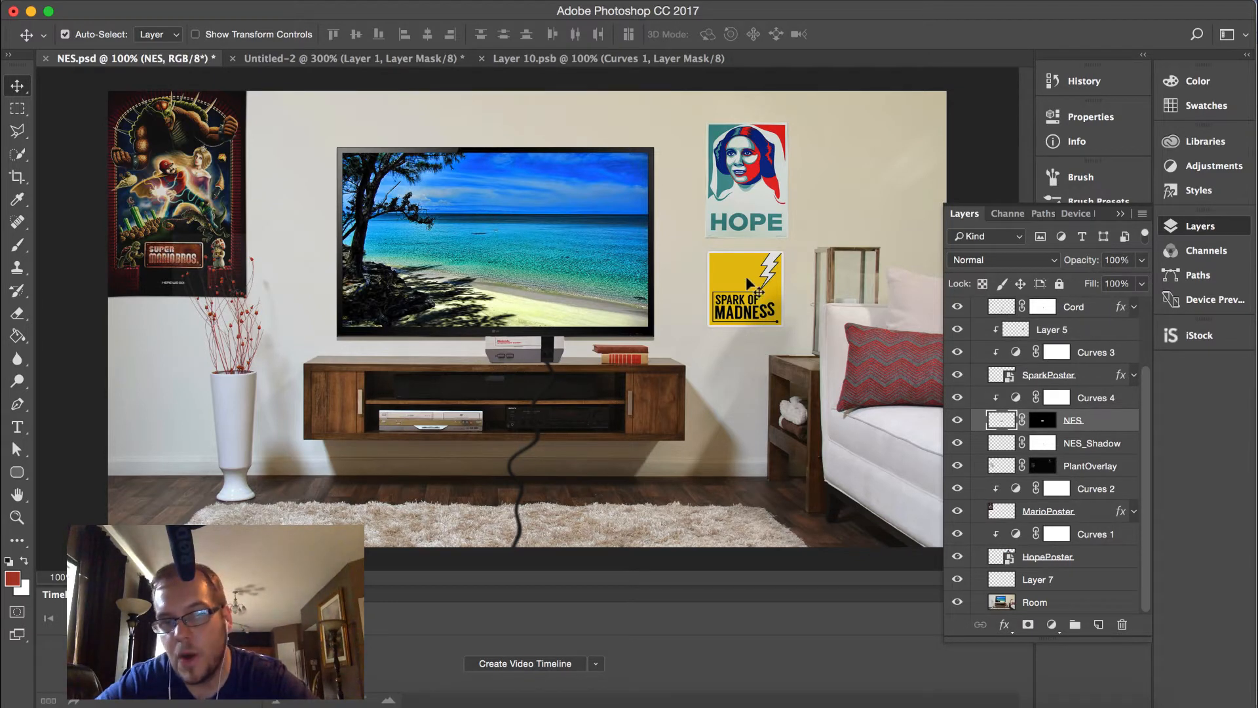
left_click(749, 283)
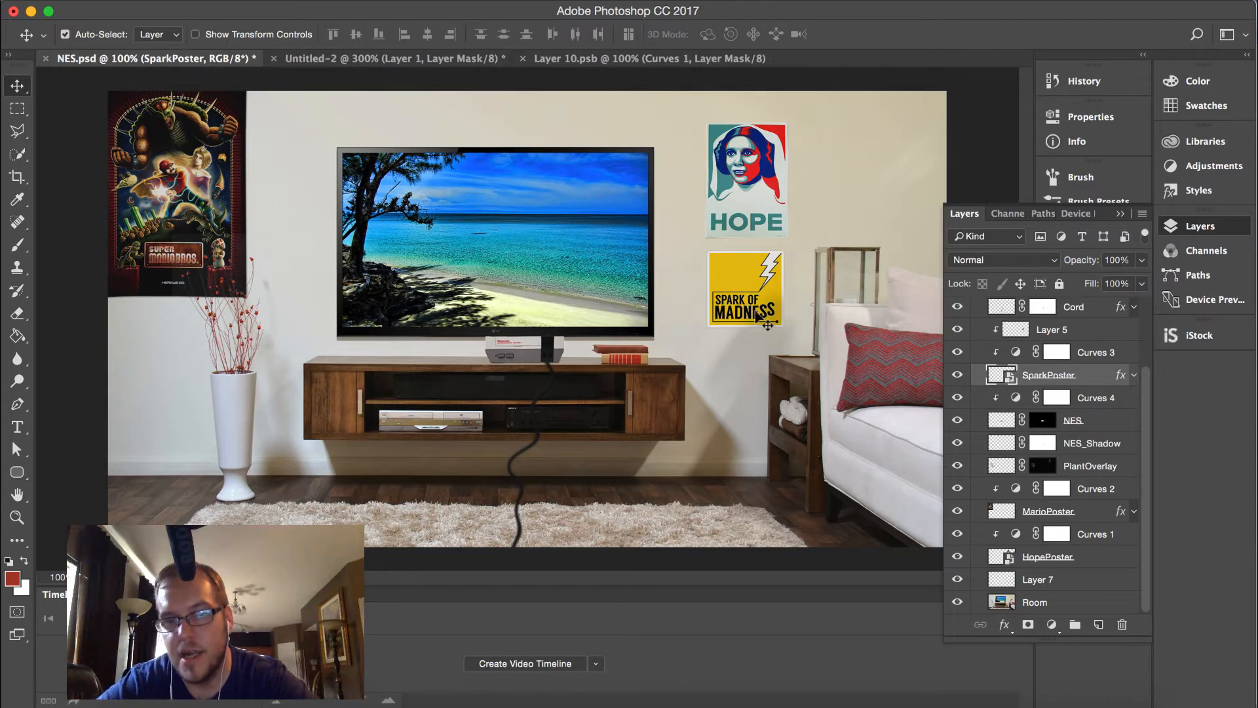
left_click(958, 330)
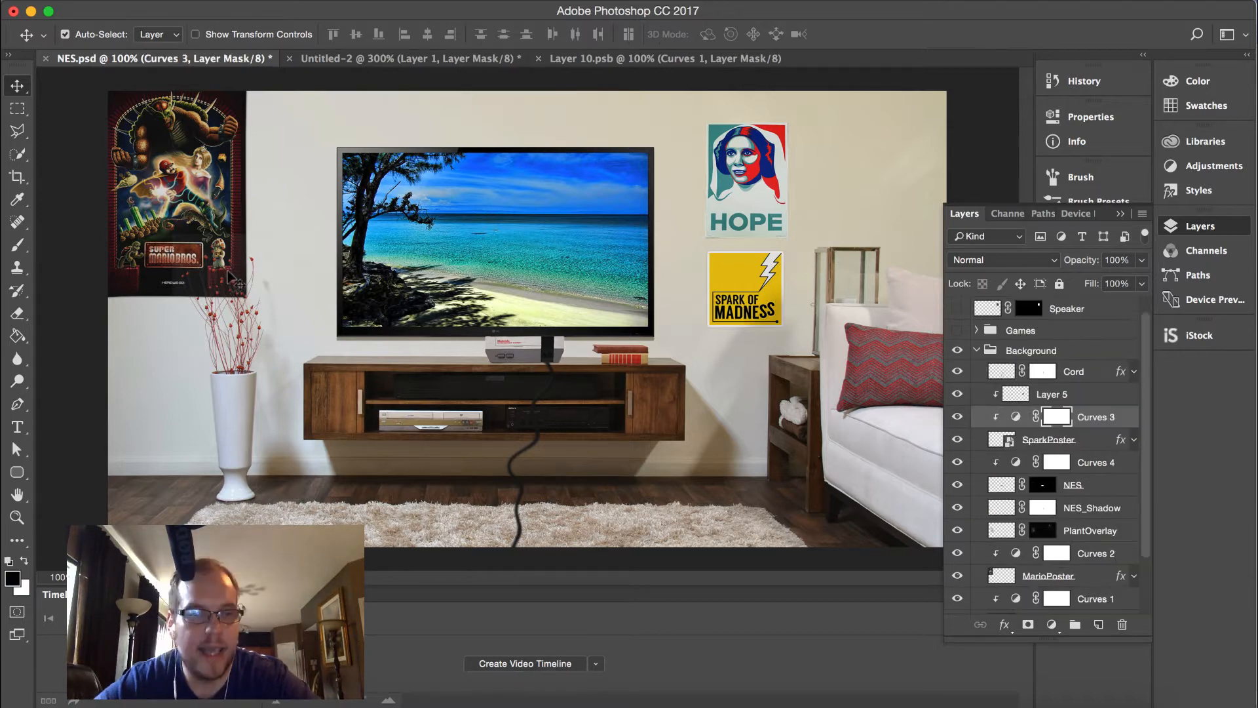
Step: Disable the PlantOverlay layer's mask and try a Color Range selection of sampled colors with fuzziness 159, then deselect
left_click(236, 270)
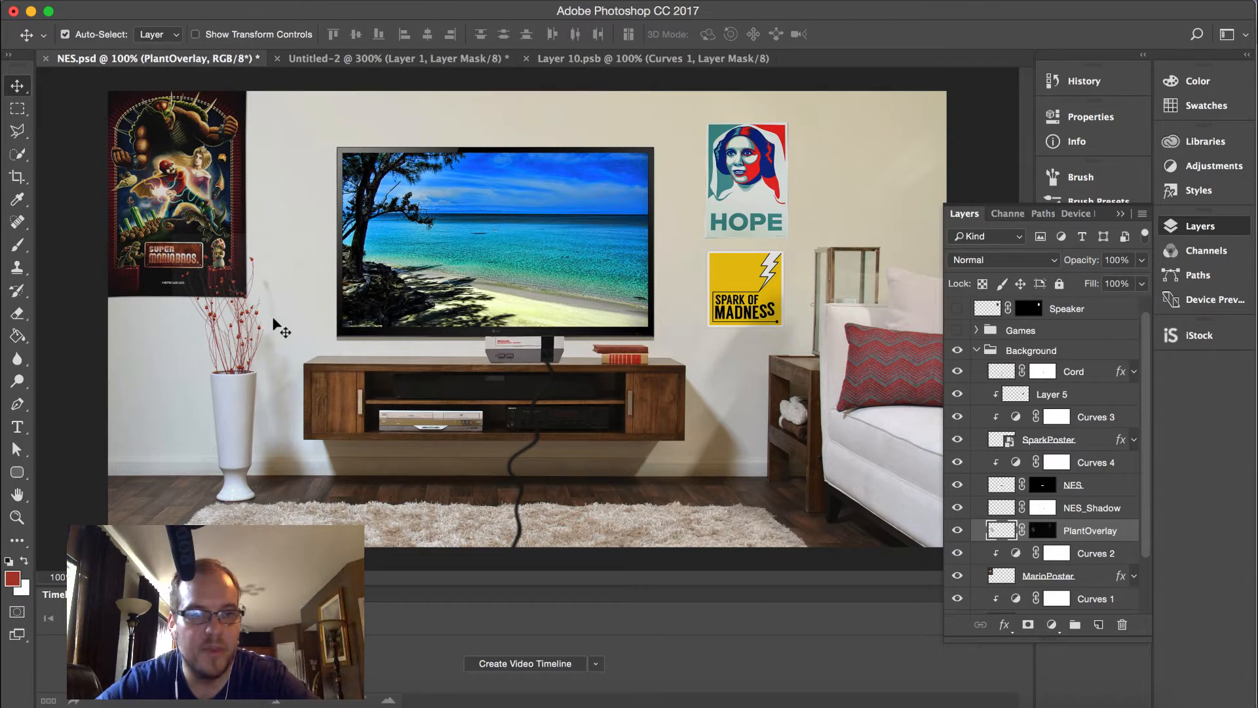
left_click(1042, 530, "shift")
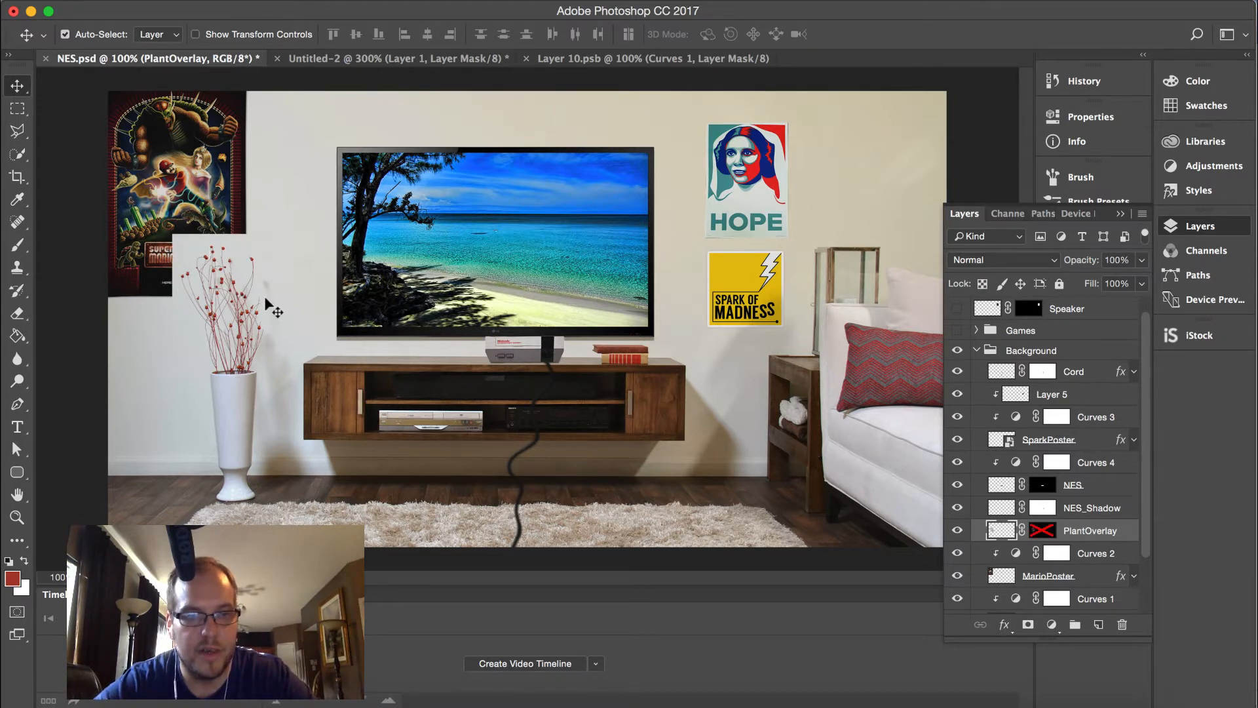
left_click(380, 0)
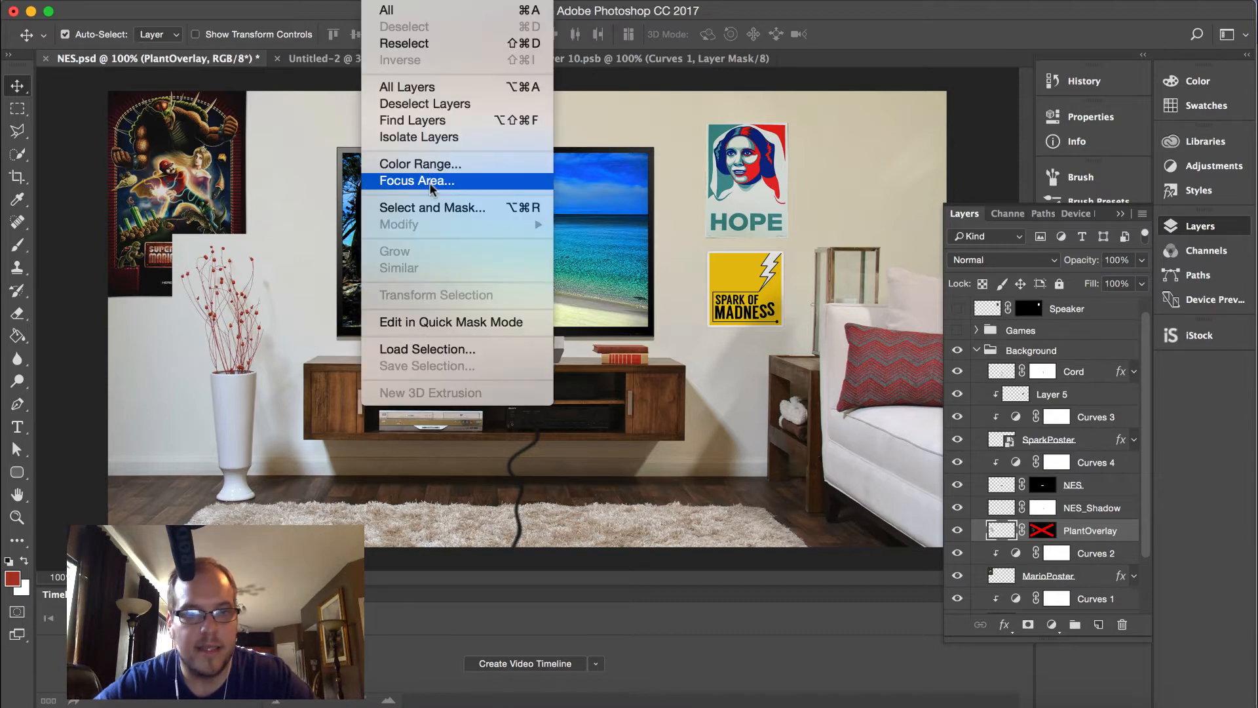
left_click(425, 168)
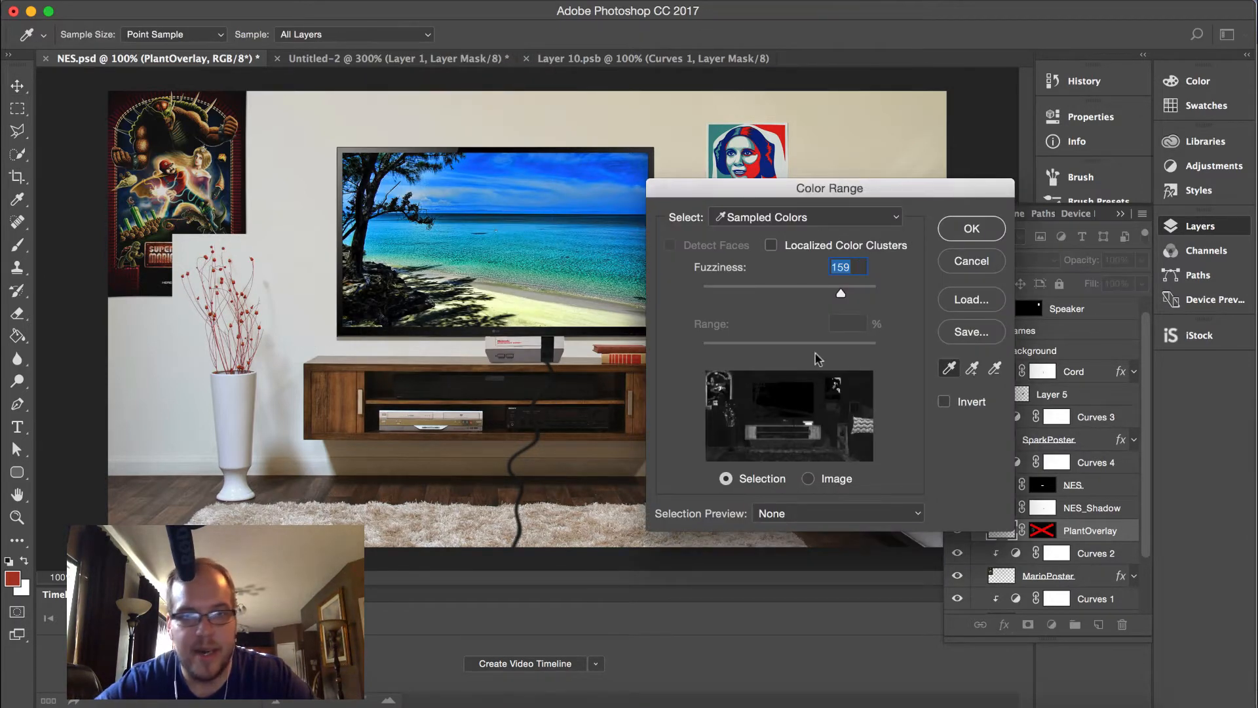
left_click(971, 229)
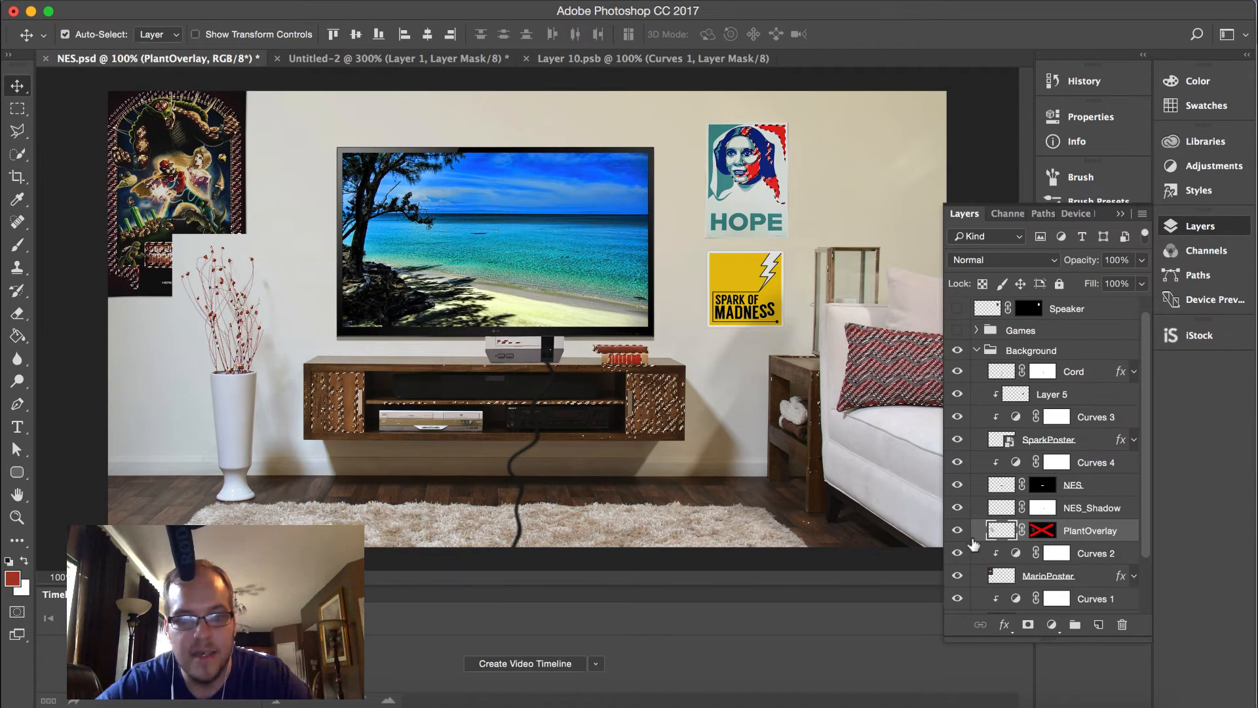
key("super+d")
key("super")
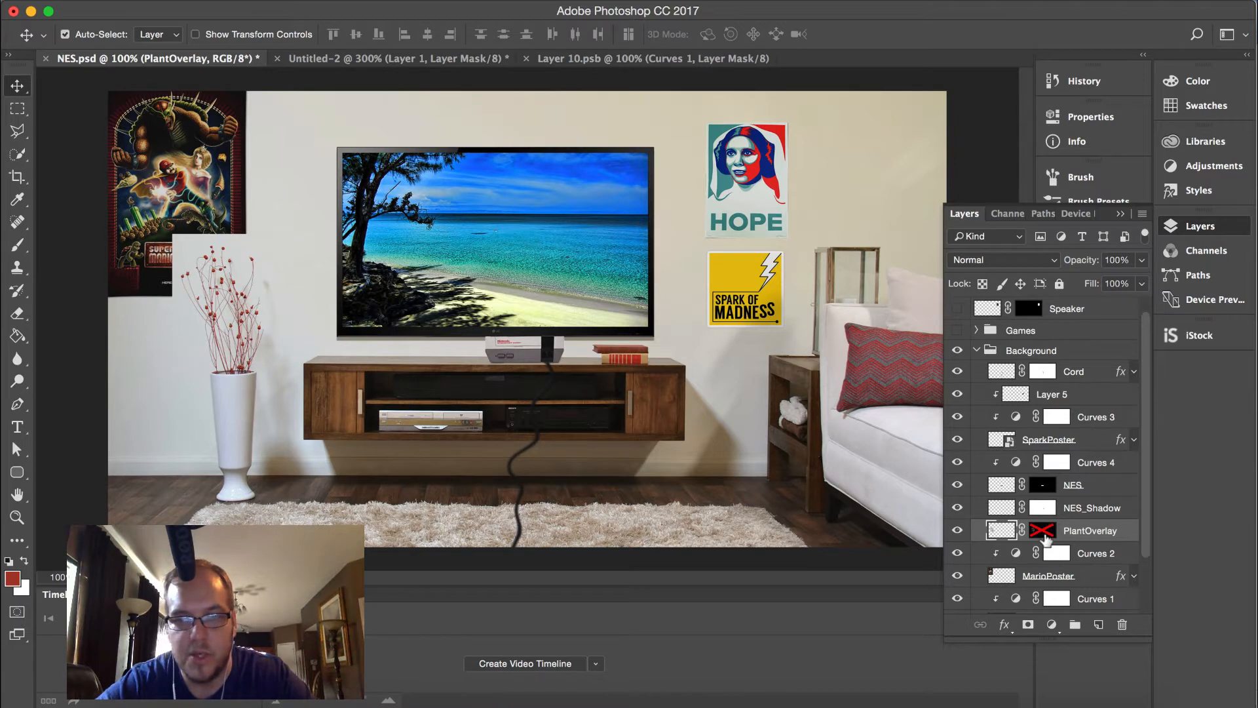
Step: Re-enable the PlantOverlay layer's mask and compare the plant with the layer hidden and shown
left_click(1043, 532, "shift")
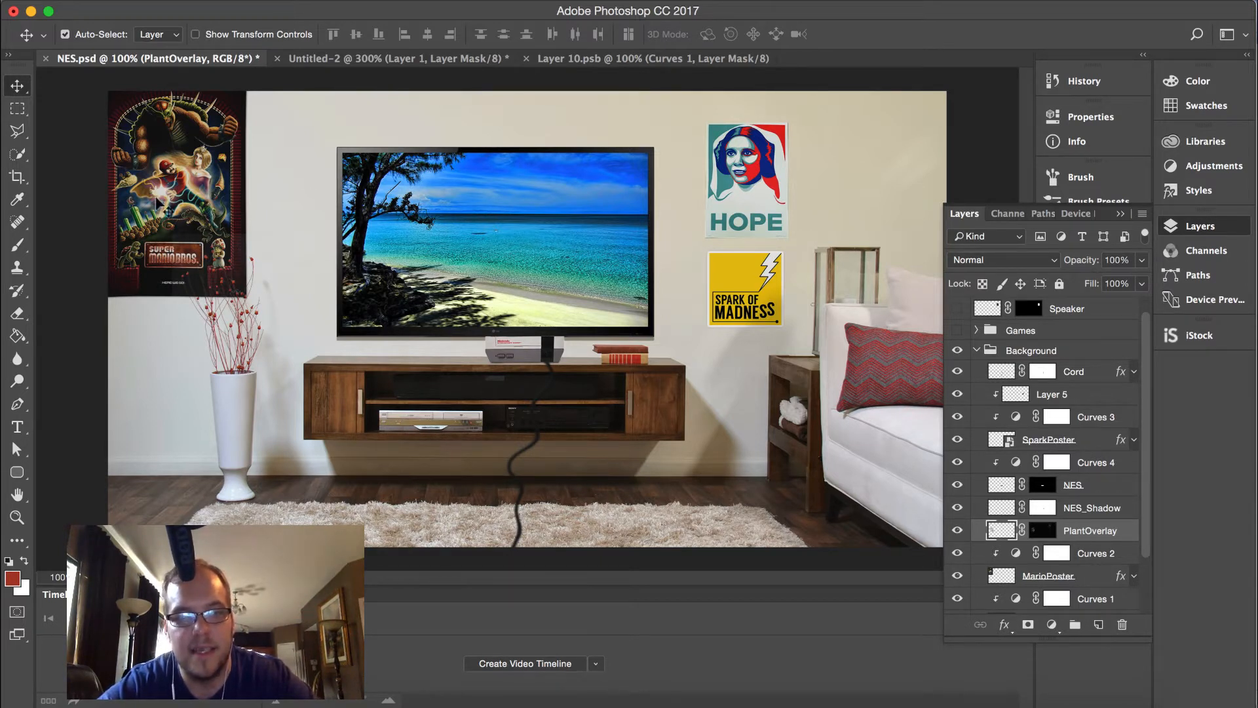
left_click(958, 530)
left_click(957, 530)
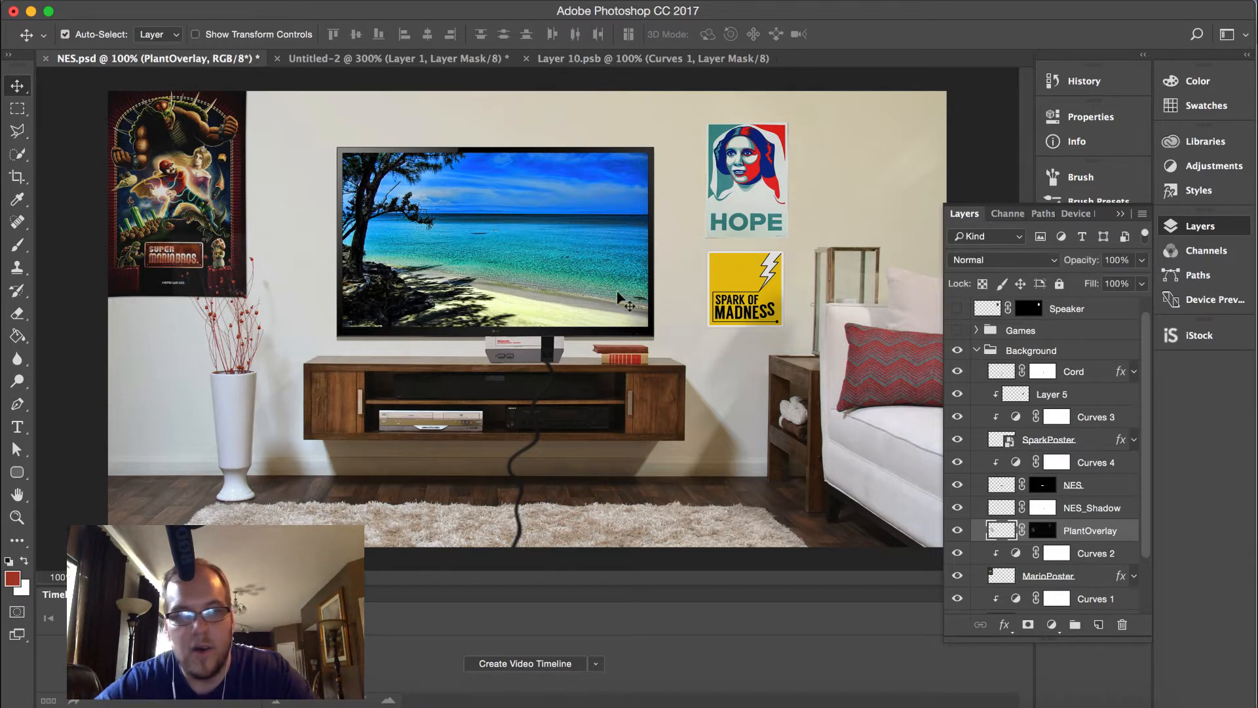
Step: Put the MarioPoster layer into a custom Warp transform, nudge its lower-right corner slightly and apply the transform
left_click(211, 121)
key("ctrl+t")
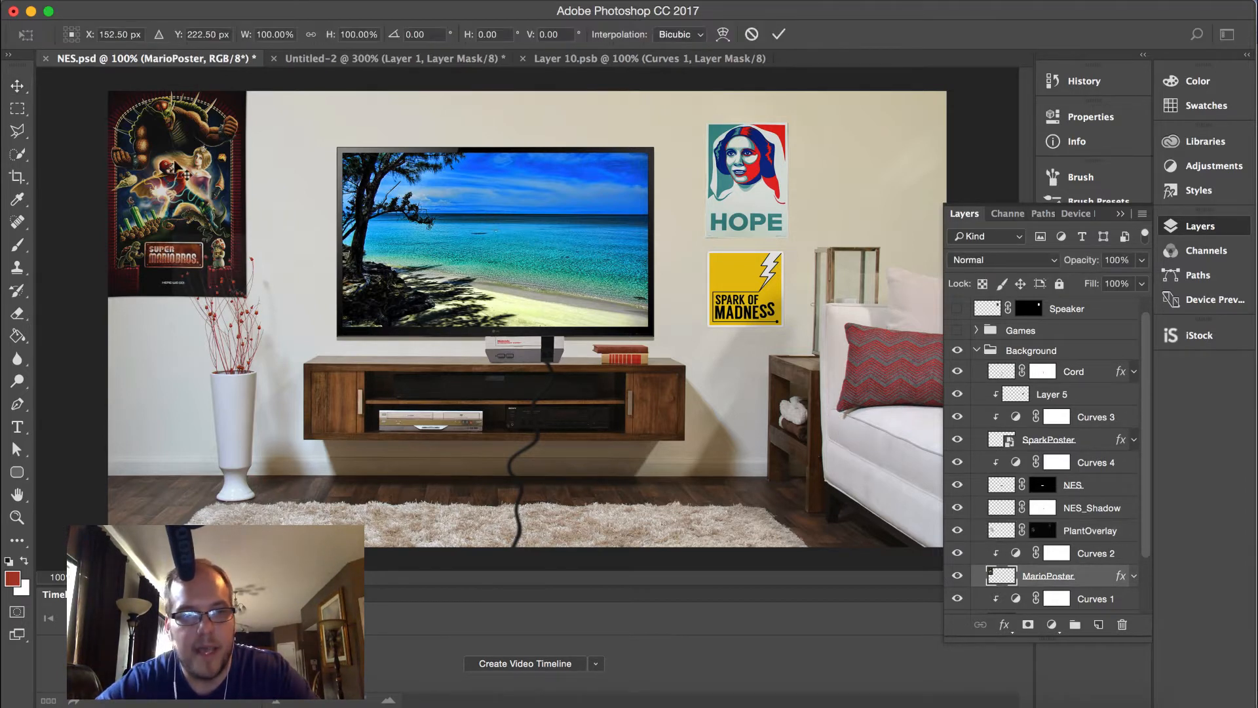
right_click(186, 157)
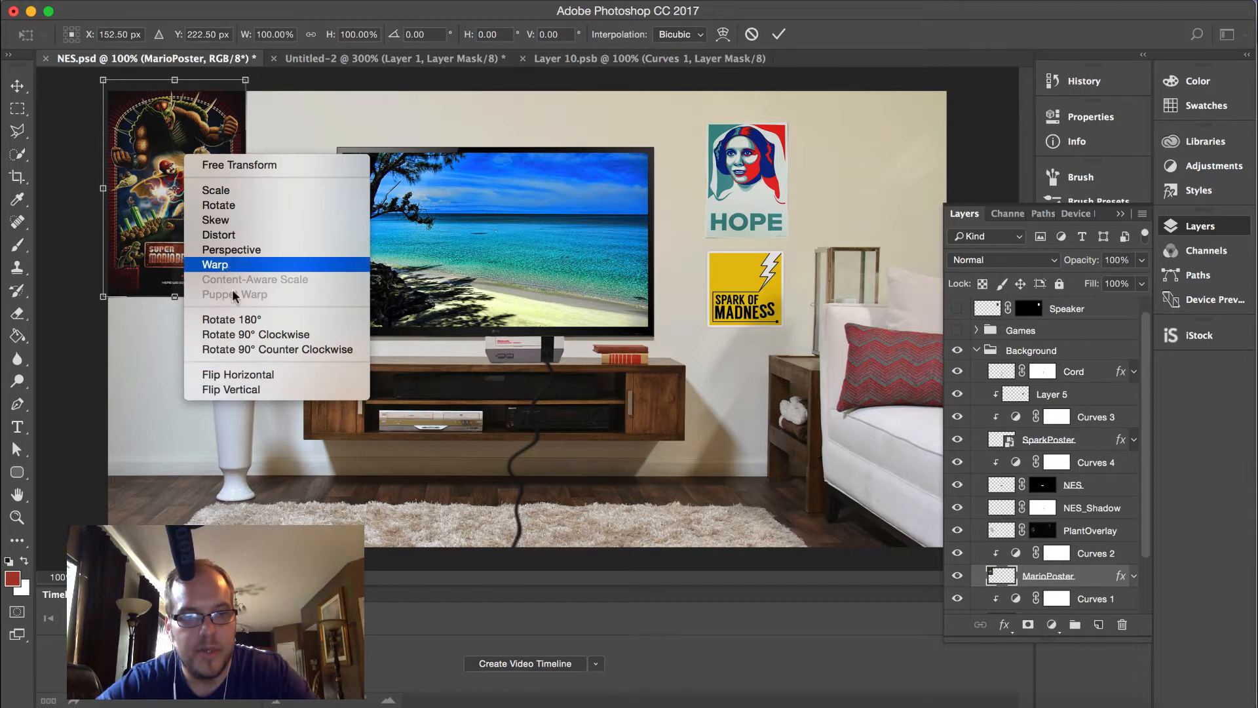
left_click(217, 264)
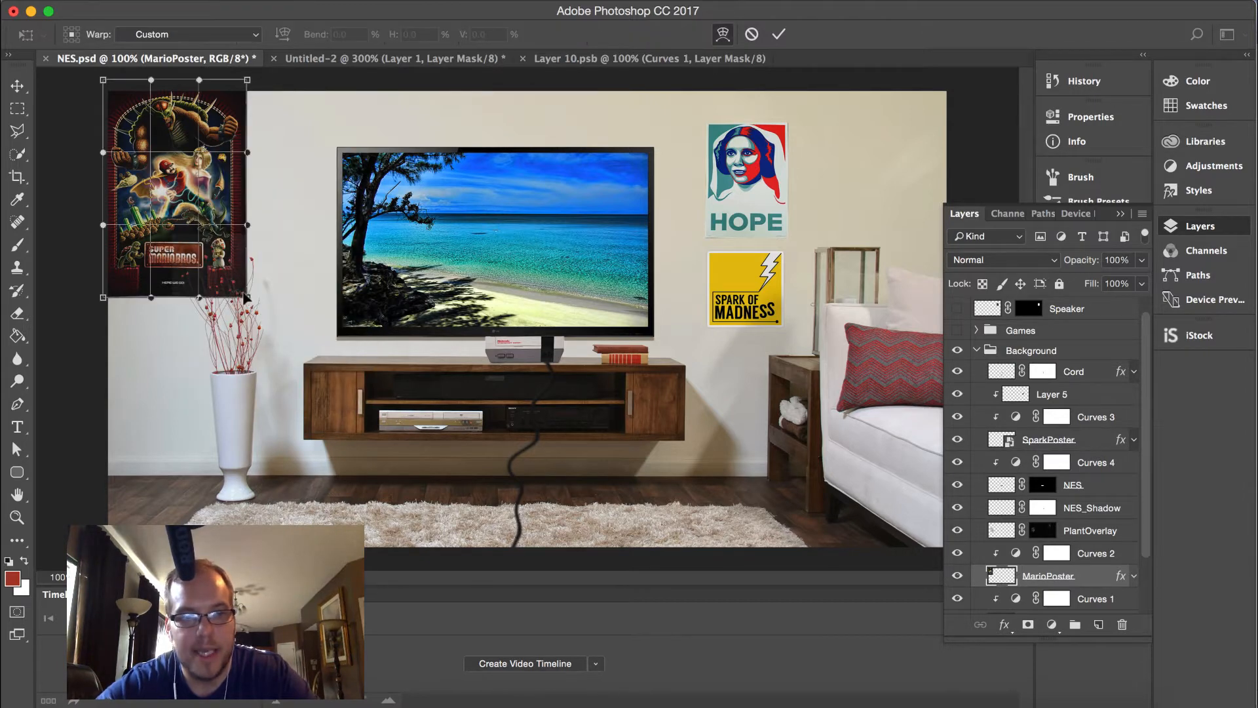
left_click_drag(258, 288, 259, 289)
key("Return")
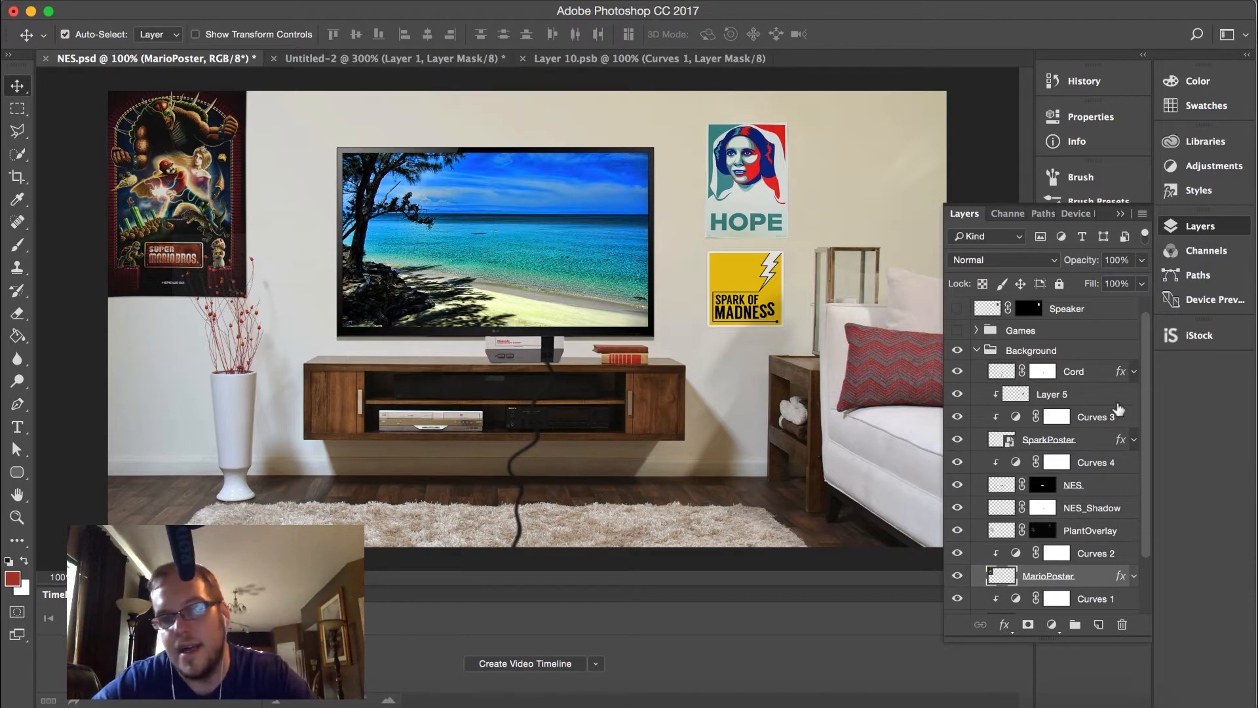
Step: Show the Games group and the Speaker and Hands layers, and collapse the Background group
left_click_drag(1150, 363, 1148, 316)
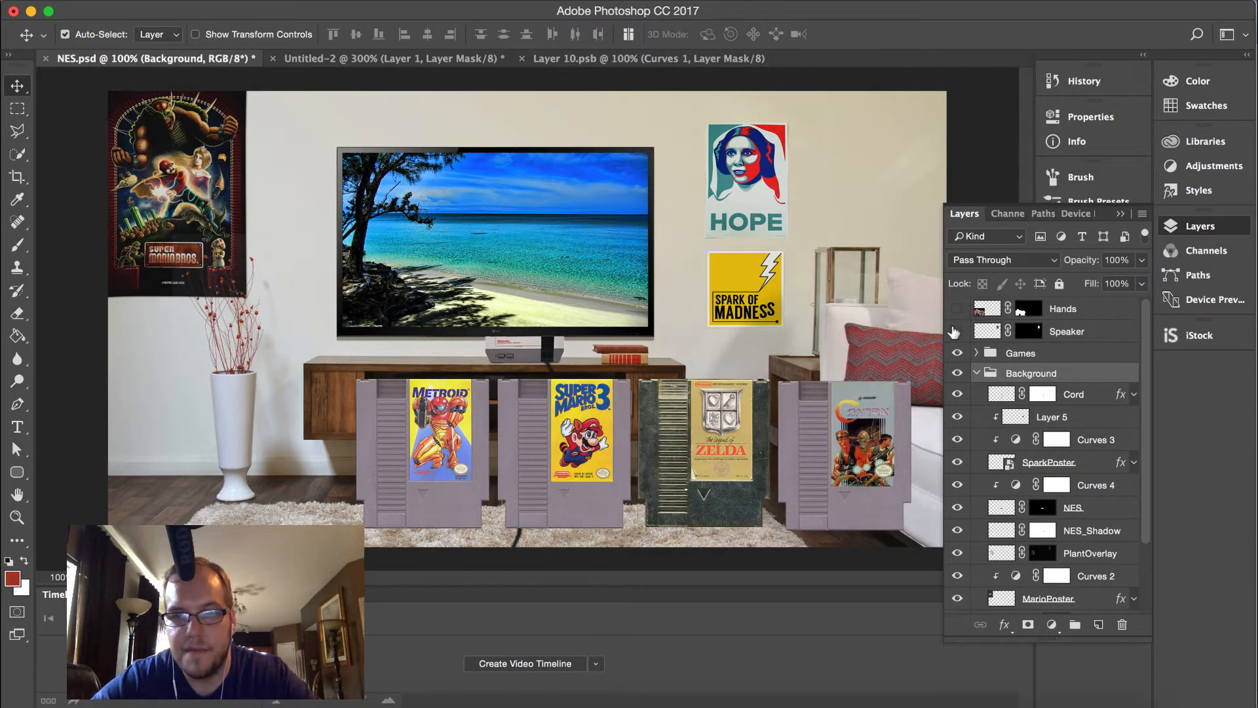
left_click(955, 330)
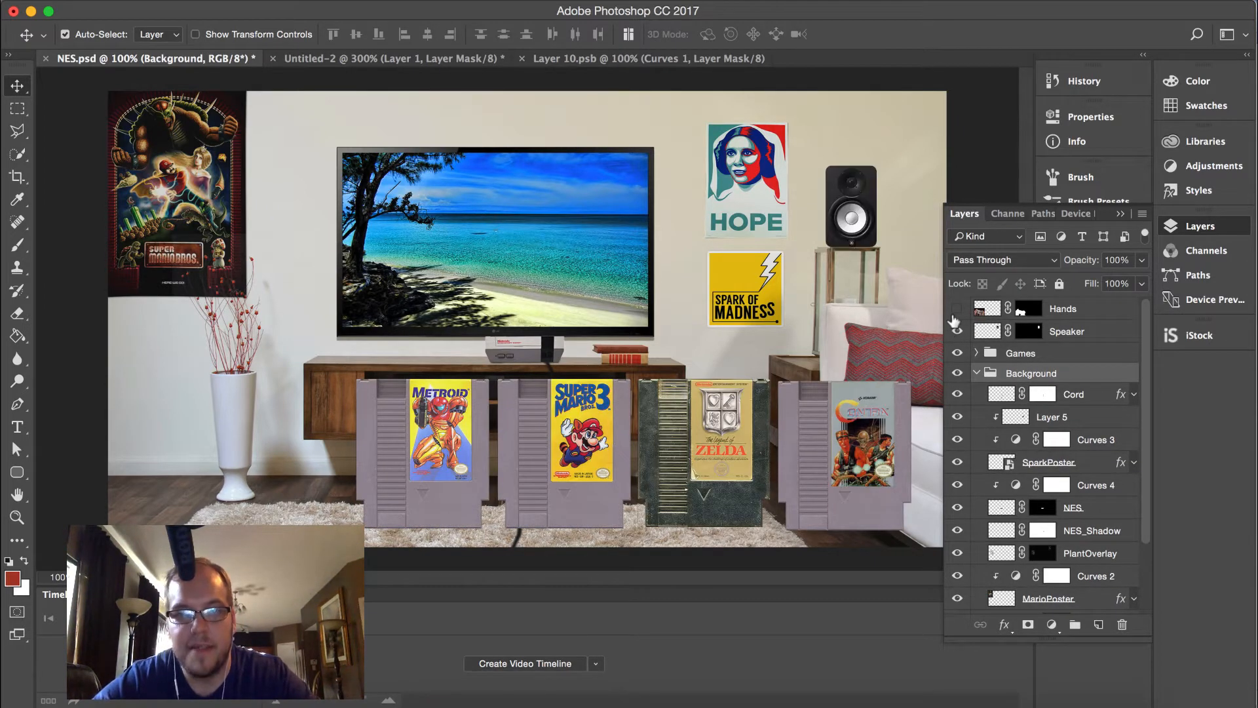
left_click(954, 313)
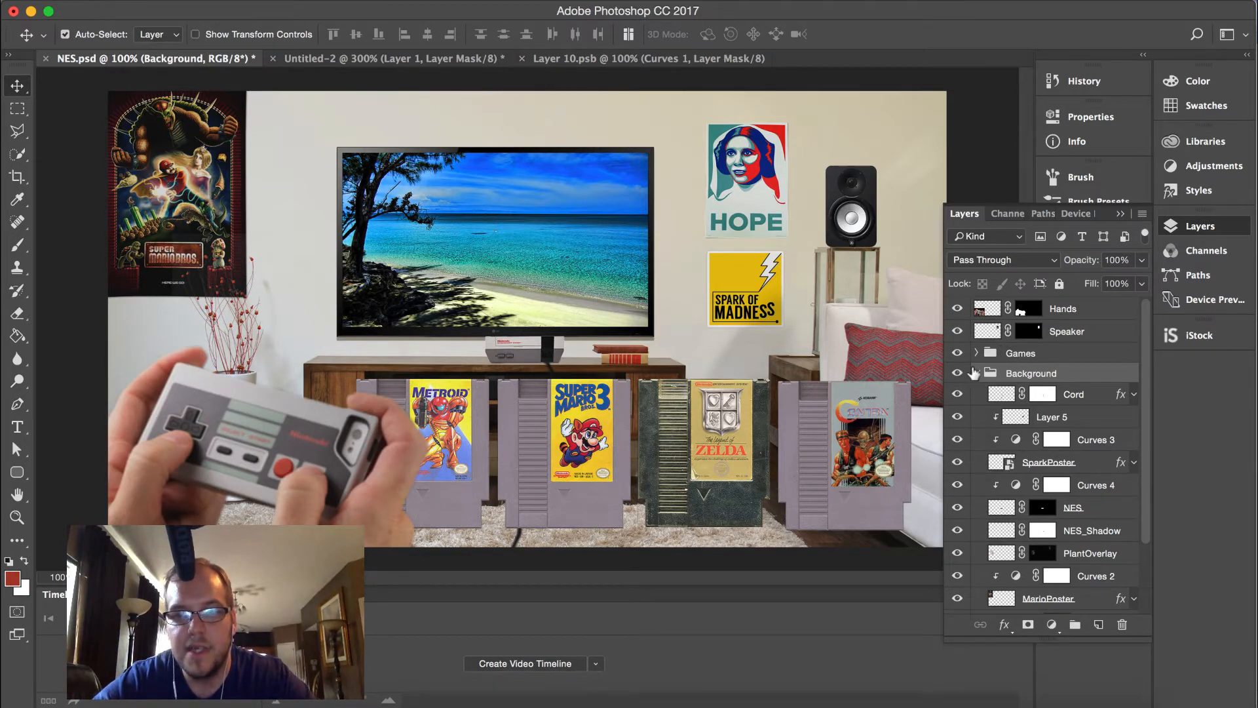
left_click(975, 372)
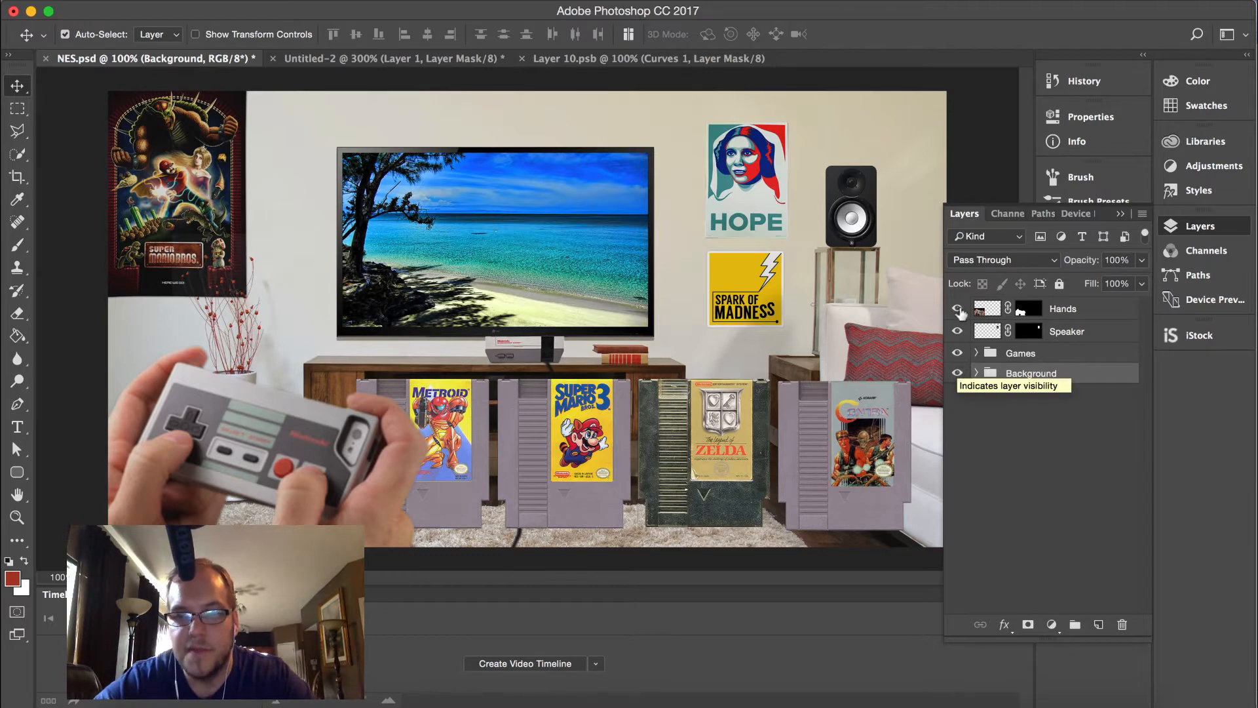
Step: Hide the Hands, Speaker and Games layers, preview the background alone in Save for Web, and cancel the export
left_click_drag(957, 331, 960, 367)
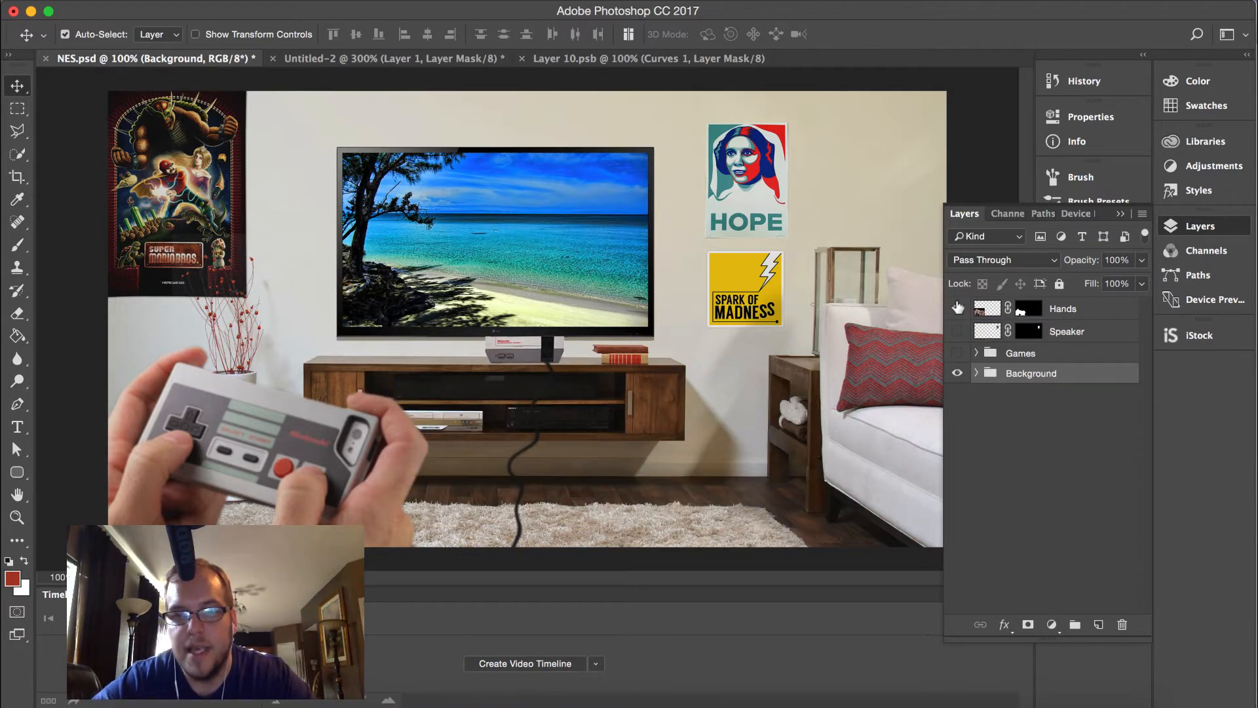
left_click(957, 308)
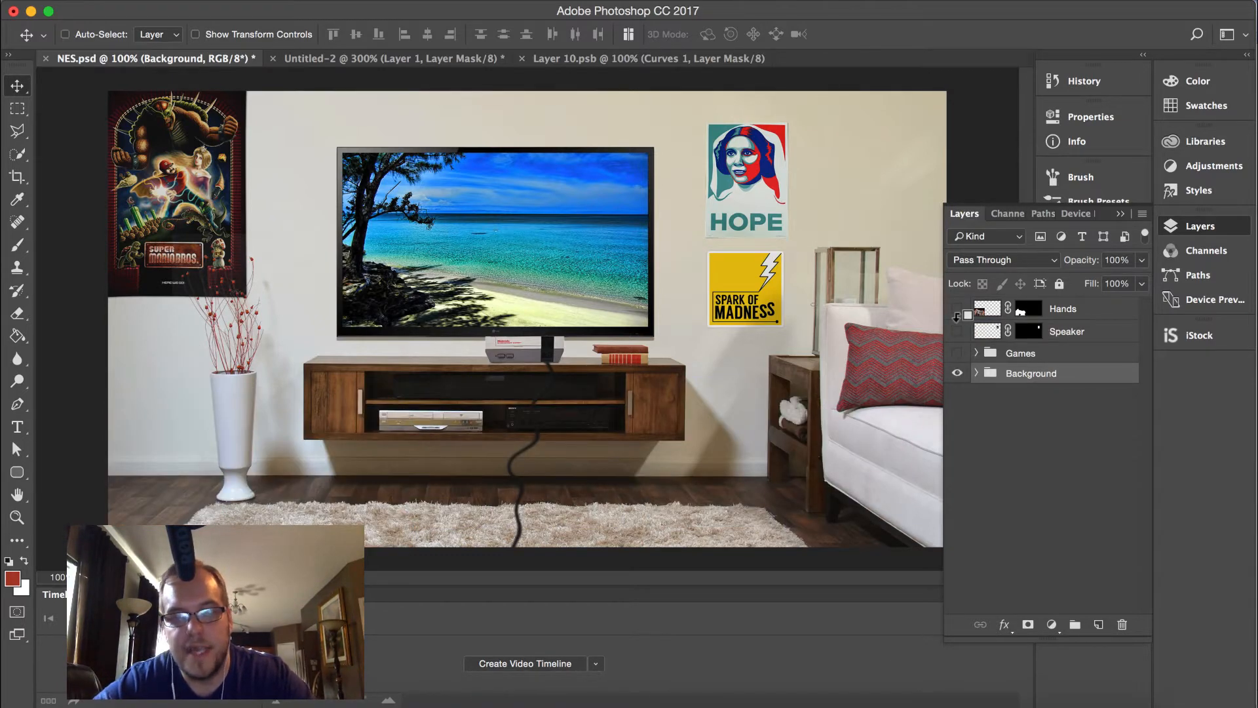
key("super+alt+shift+s")
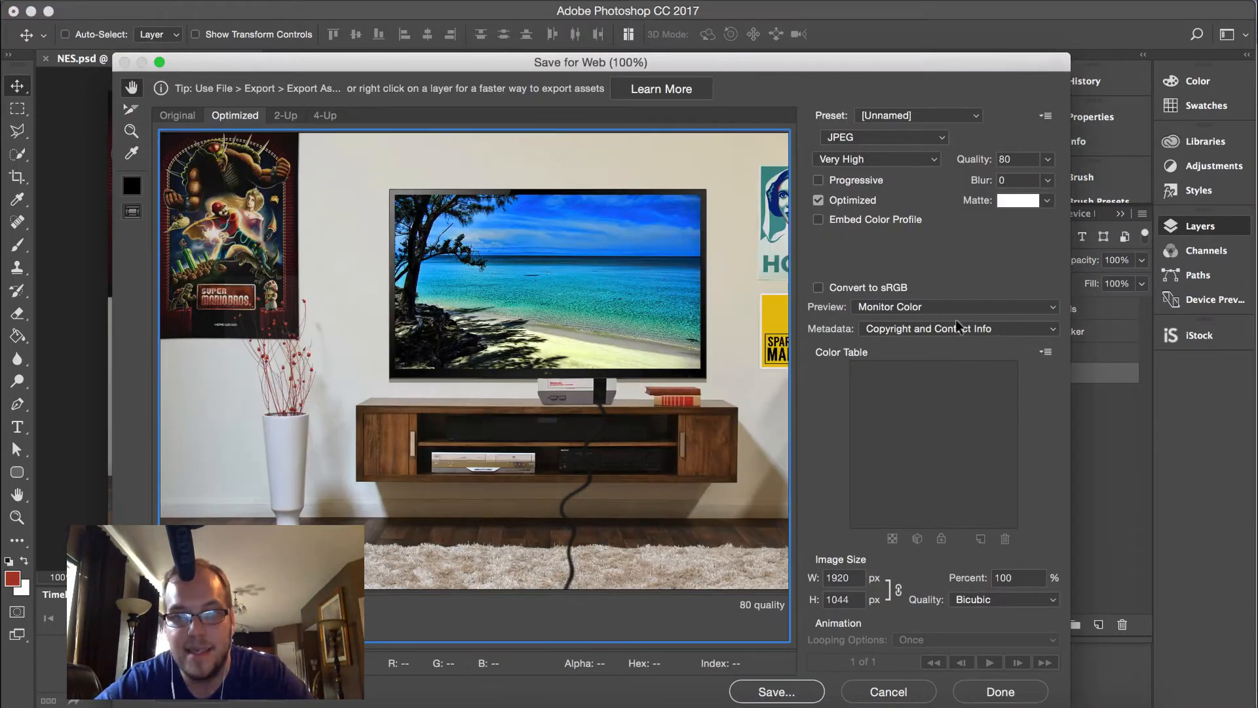
key("Escape")
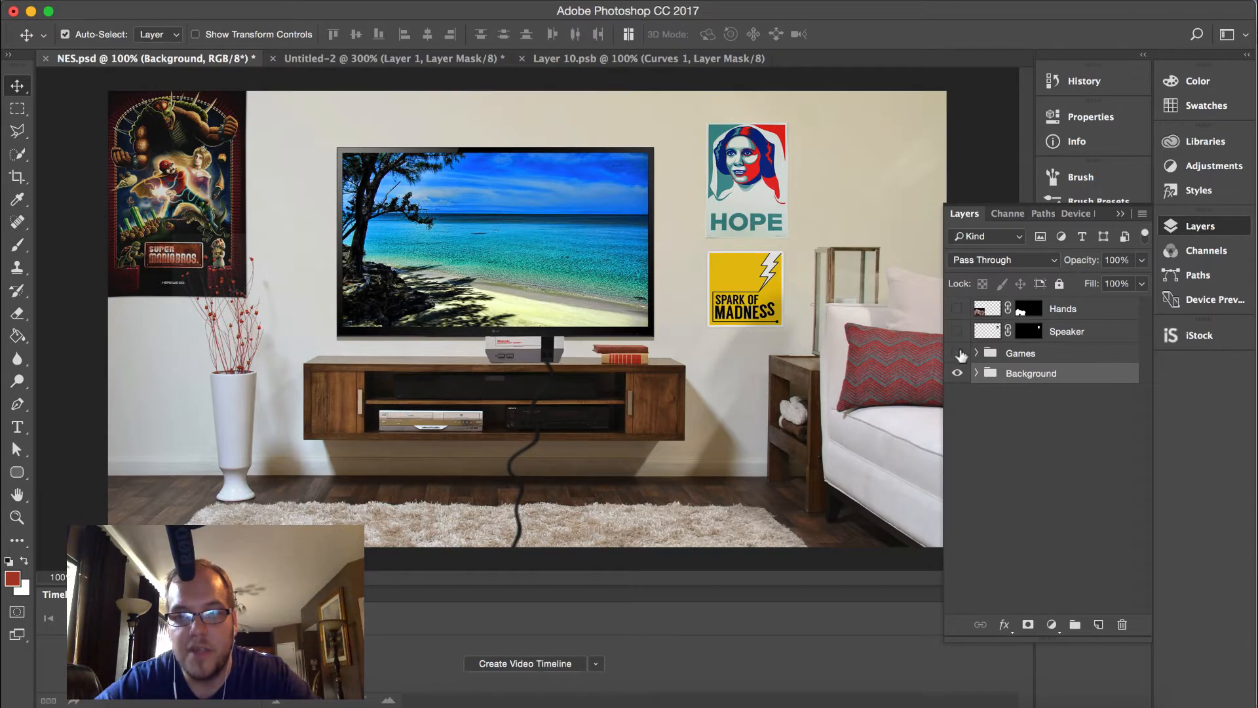
Step: Show and expand the Games group, hide the Background group, and load the Metroid cartridge's outline as a selection
left_click(976, 354)
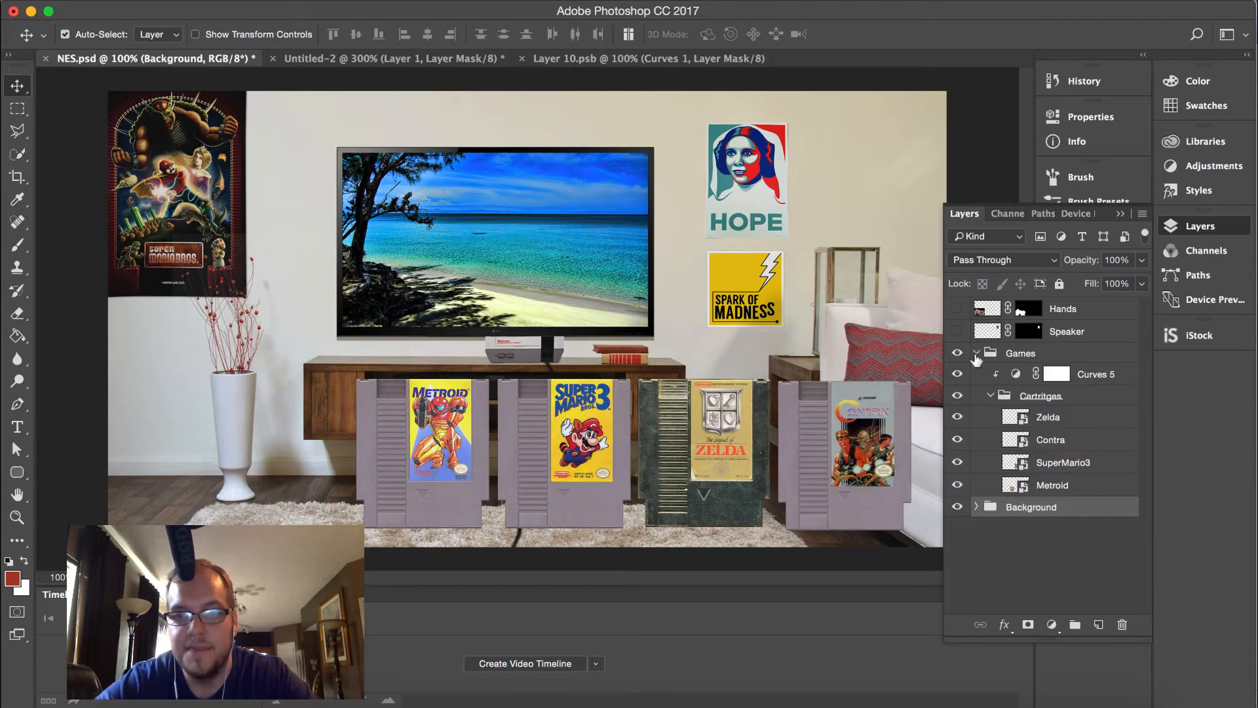
left_click(957, 507)
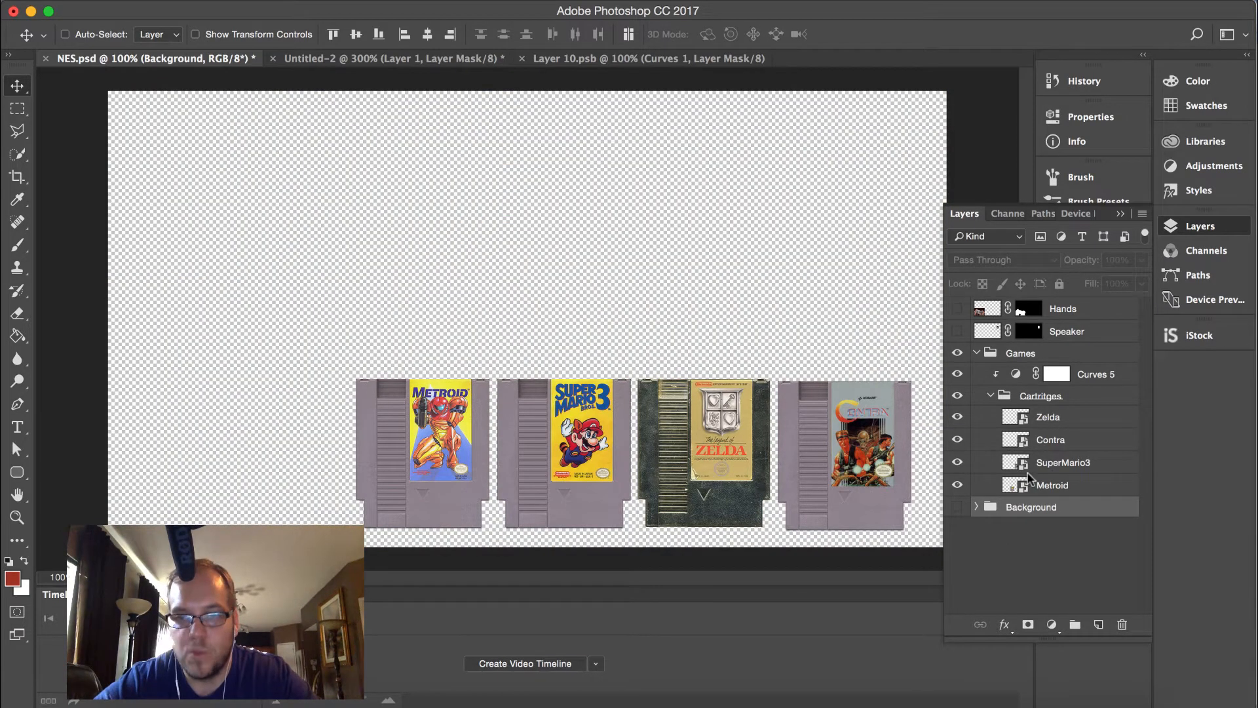
left_click(1015, 485, "super")
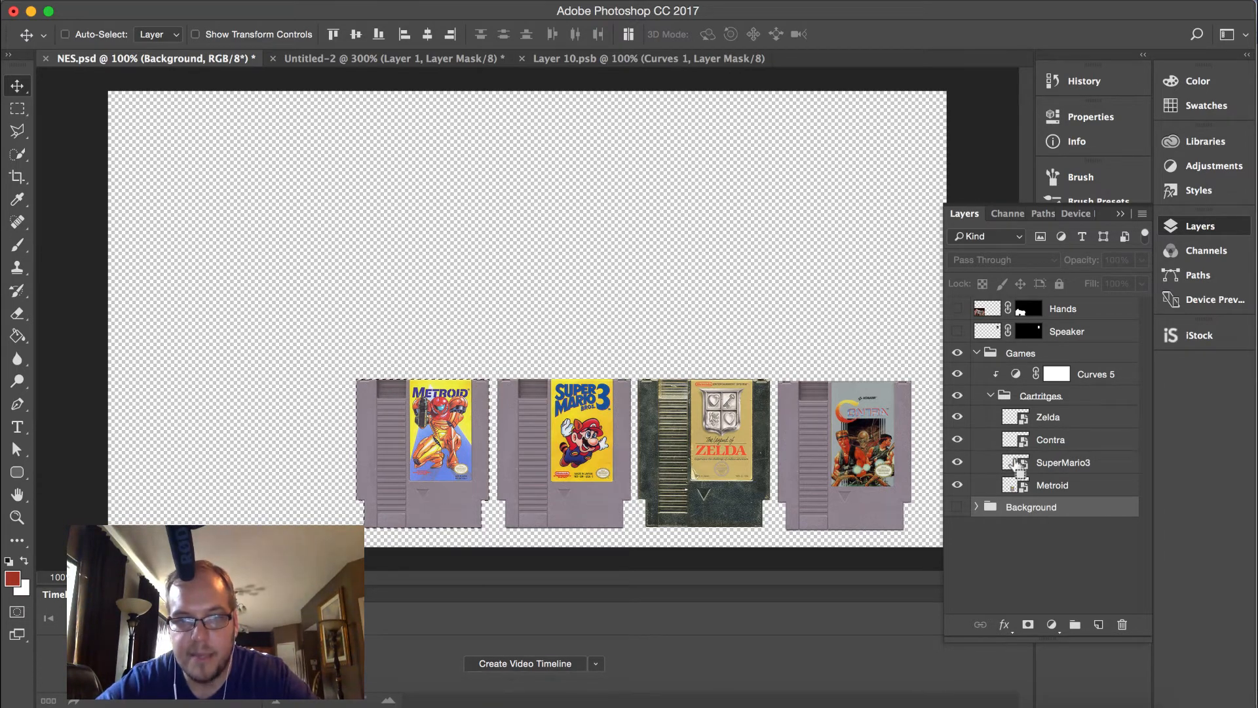
Step: Try cropping the canvas to the SuperMario3 cartridge's selection, preview it in Save for Web, cancel the export and undo the crop
left_click(1014, 464, "shift+super")
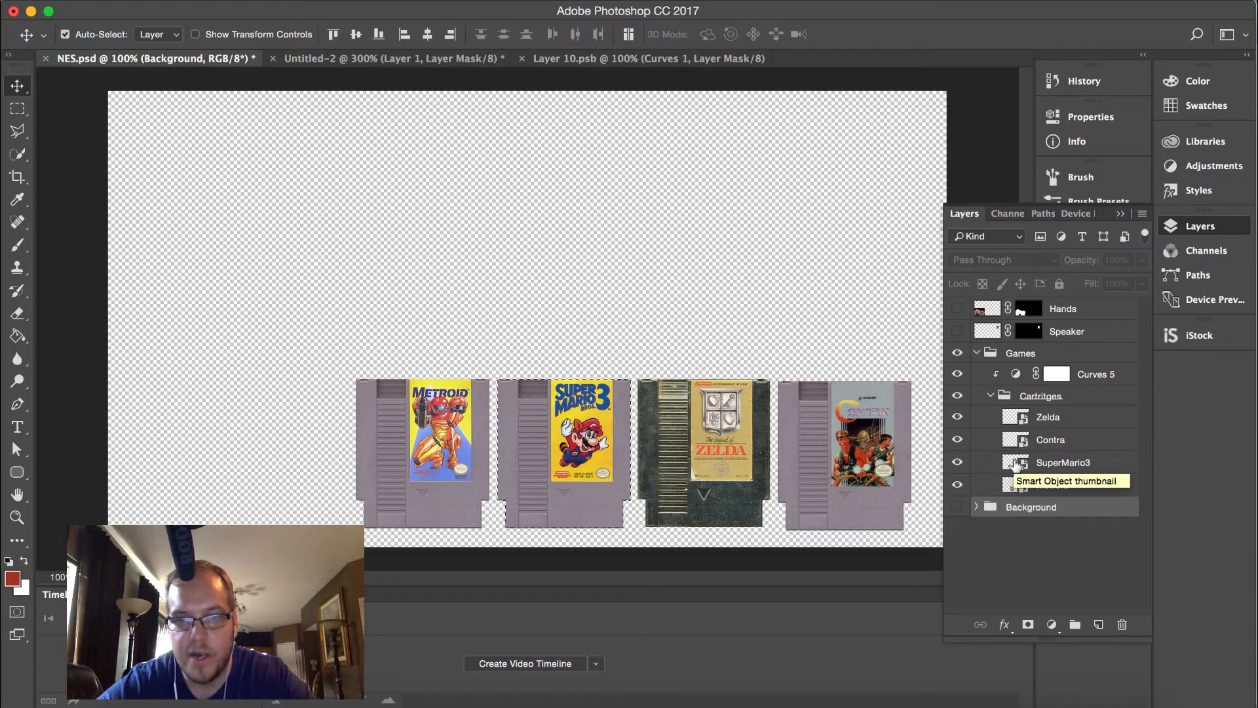
key("c")
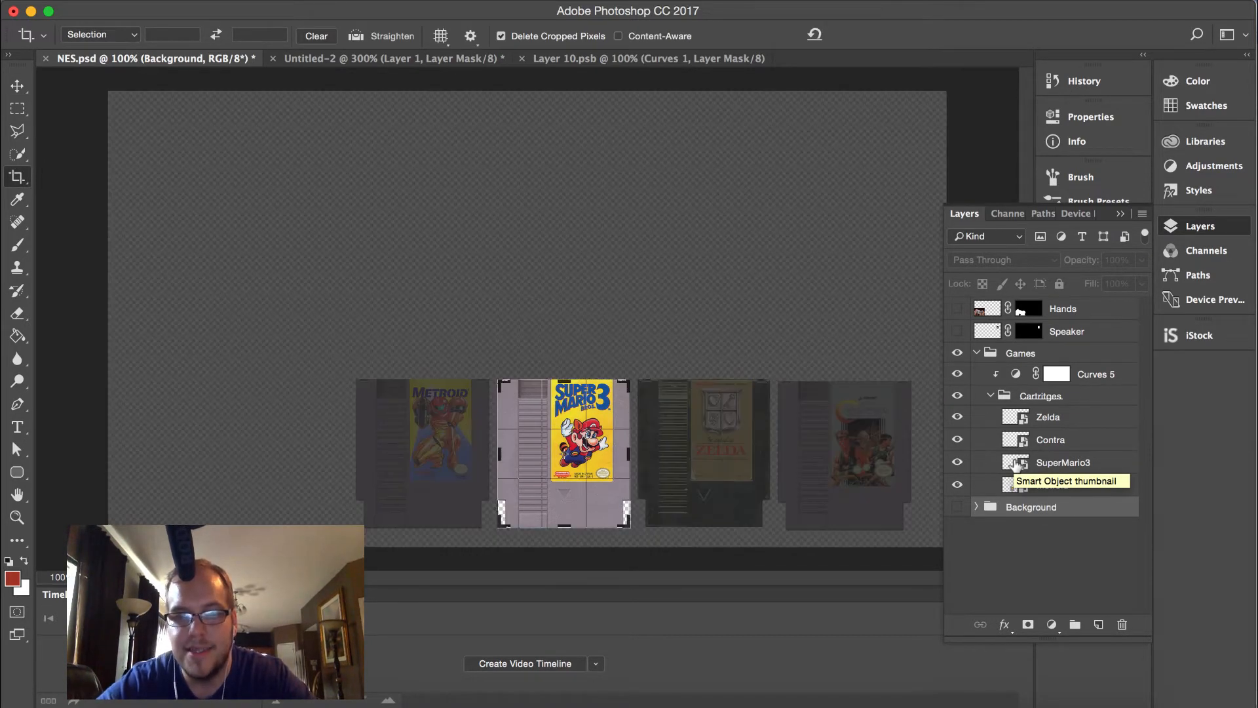
key("Return")
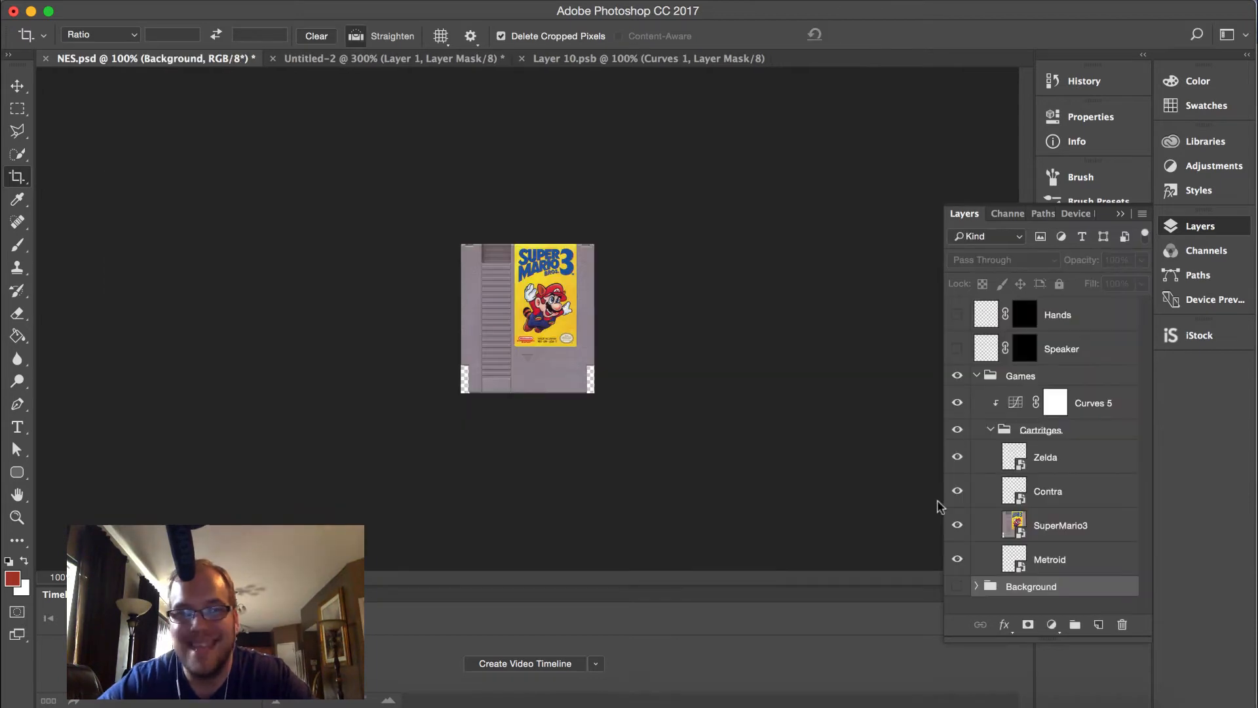
key("super+alt+shift+s")
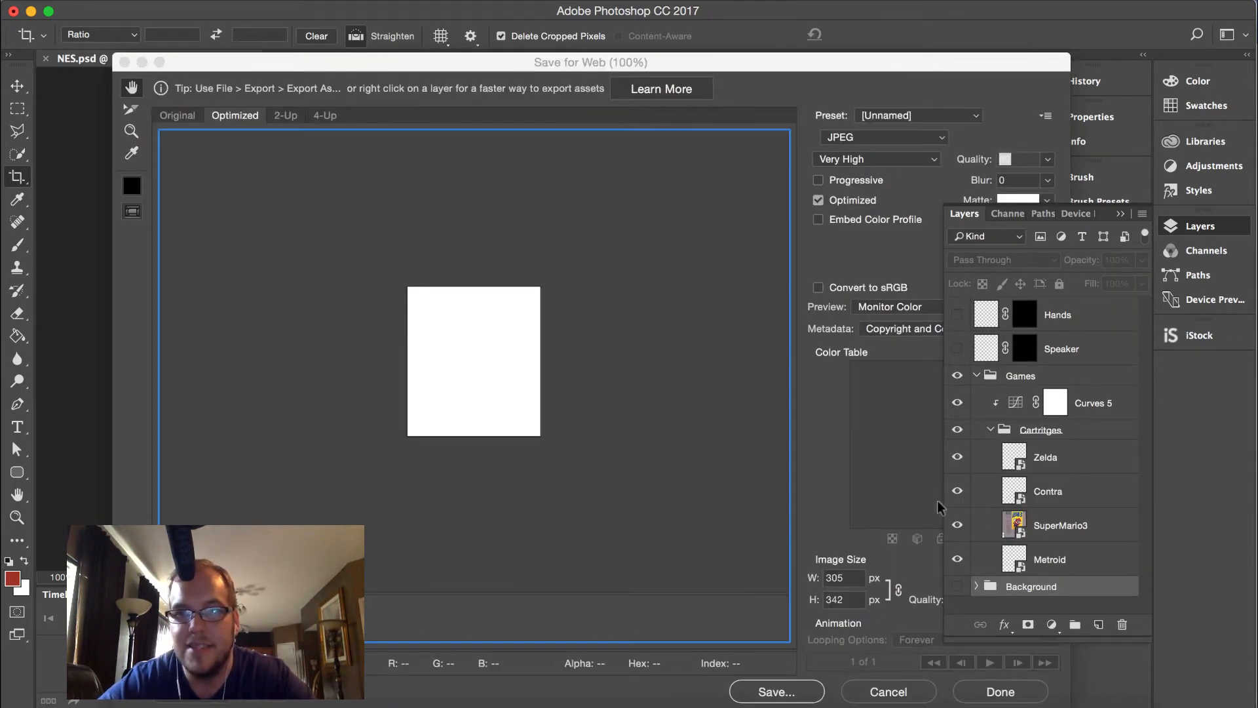
key("Escape")
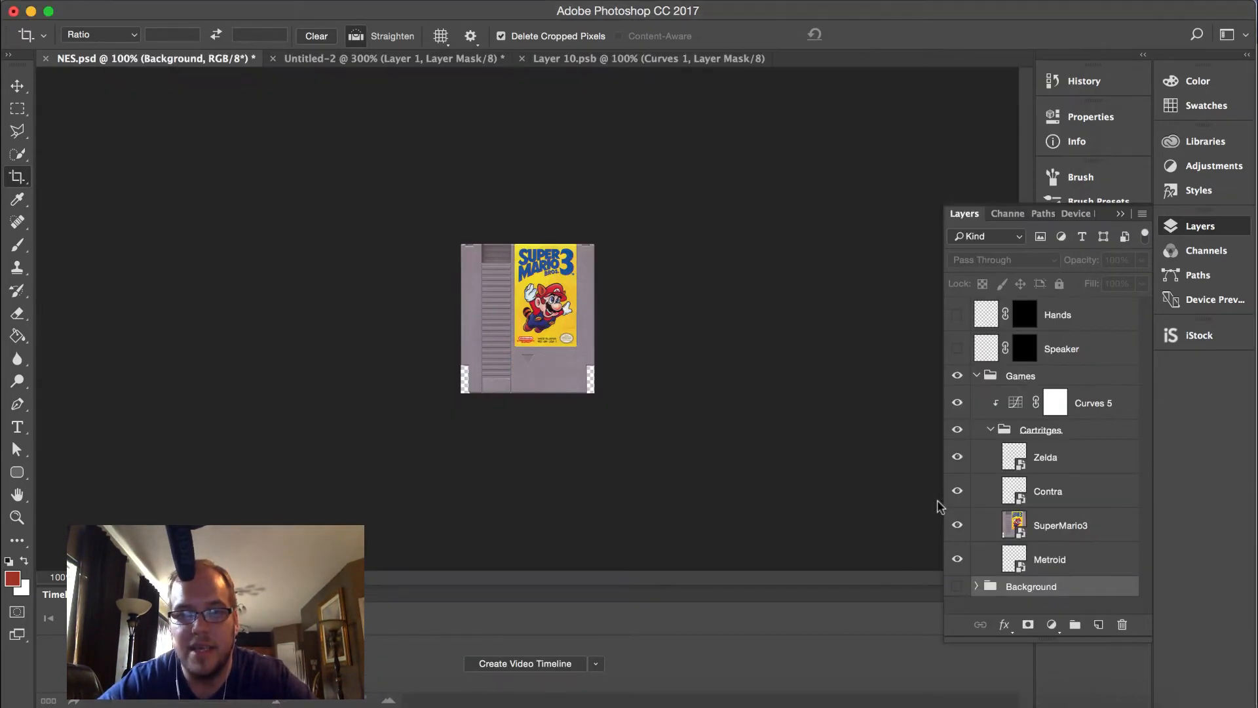
key("super+z")
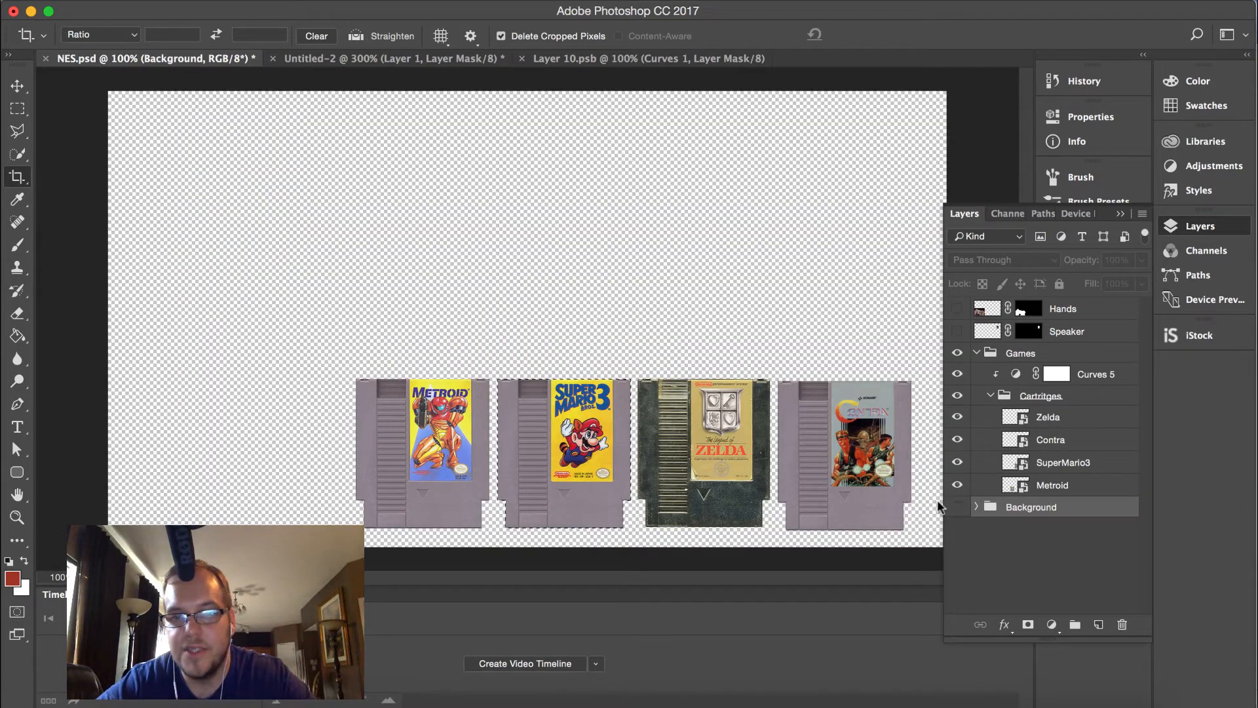
Step: Try cropping the canvas to the Contra cartridge's selection, preview it in Save for Web, cancel the export and undo the crop
left_click(1013, 440, "shift+super")
key("v")
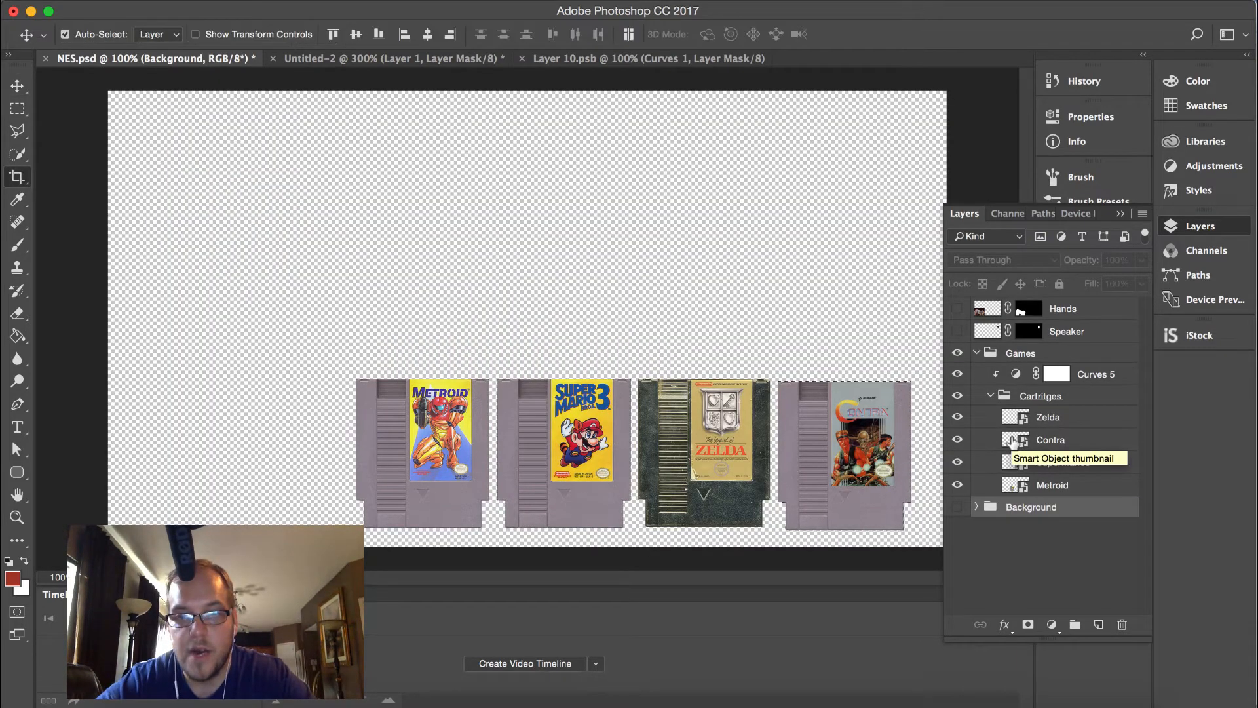
key("c")
key("Return")
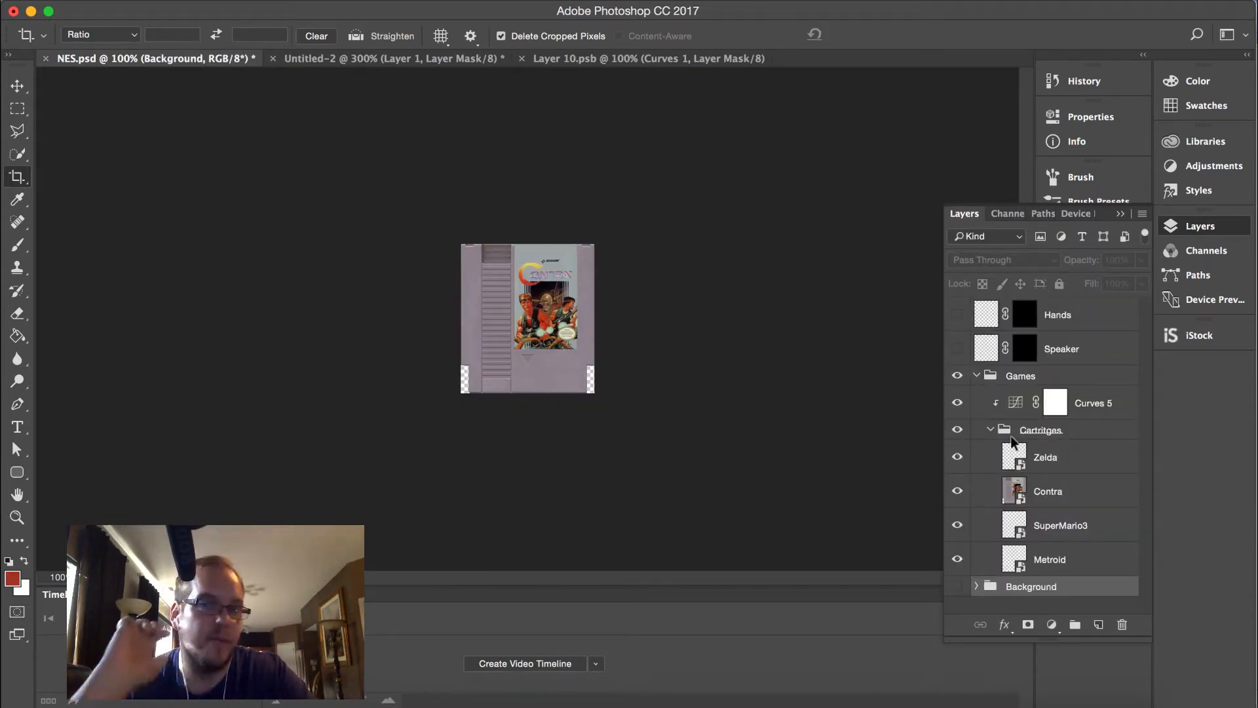
key("super+alt+shift+s")
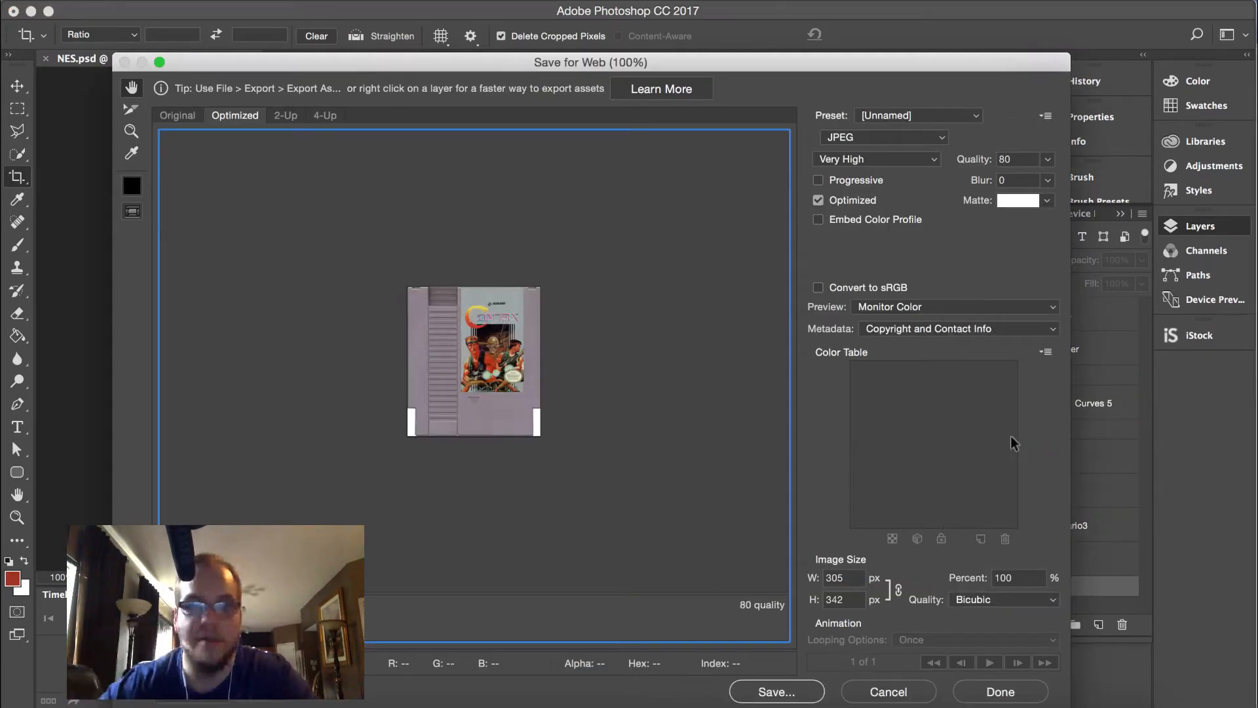
key("Escape")
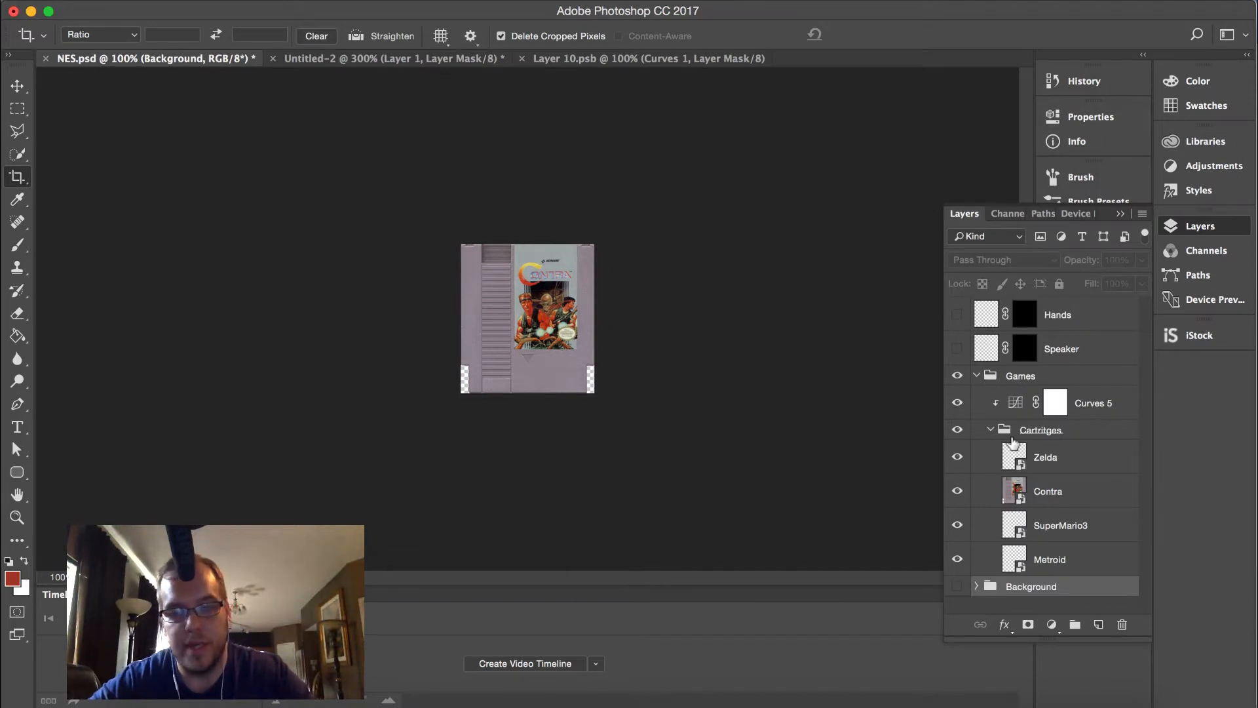
key("super+z")
Step: Toggle the visibility of the layers outside the Games group, including Speaker and Hands
left_click(958, 354, "alt")
left_click_drag(957, 330, 957, 306)
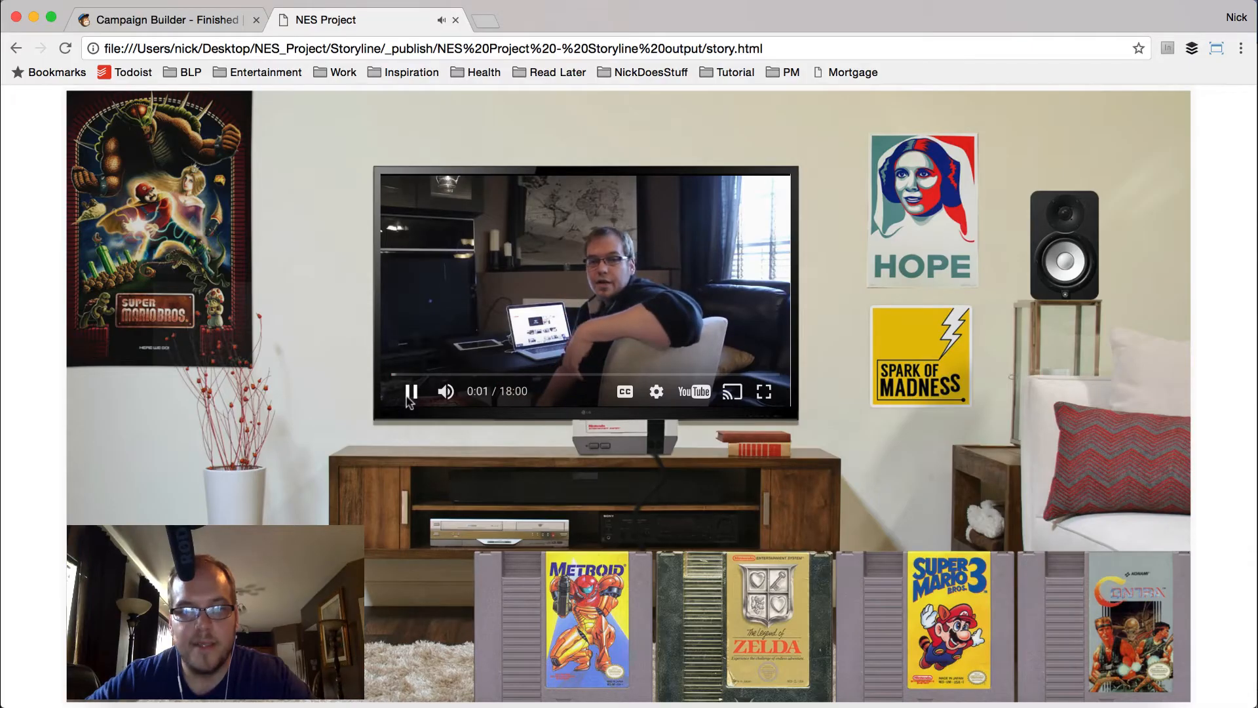
Step: In the published NES Project page in Chrome, pause the TV video and check the info pop-ups of the Hope and Super Mario Bros. posters
left_click(409, 394)
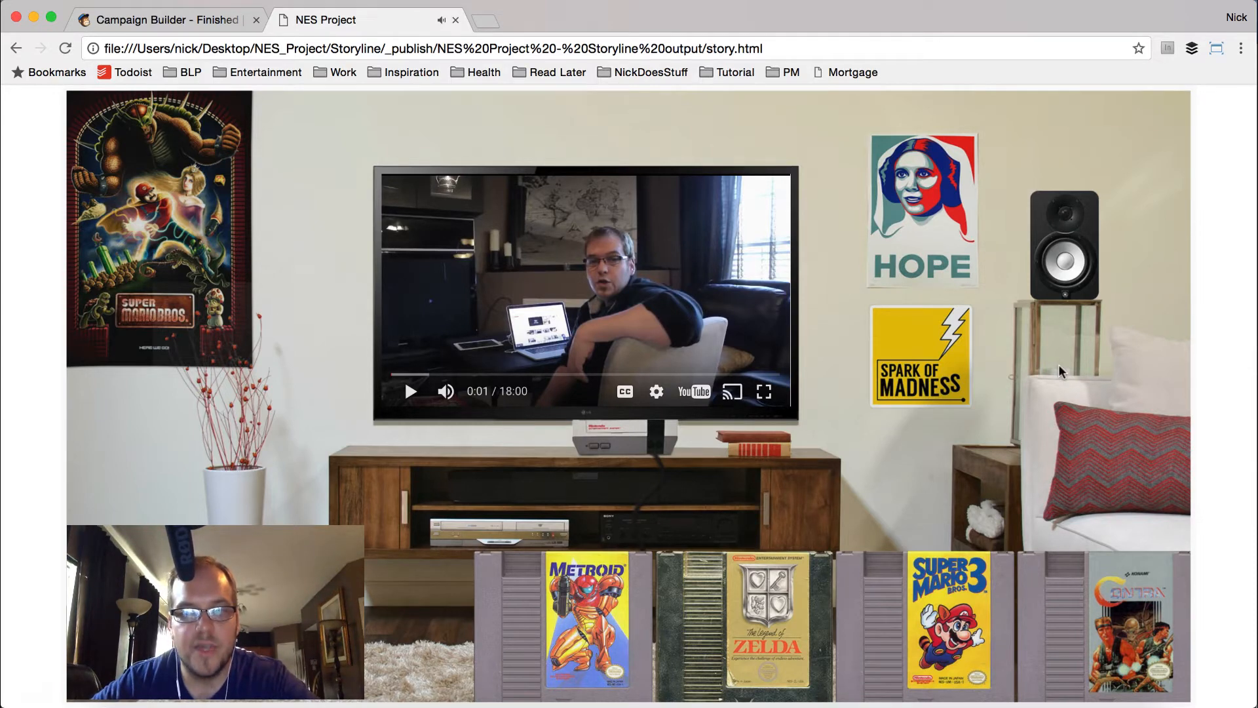
key("ctrl+Right")
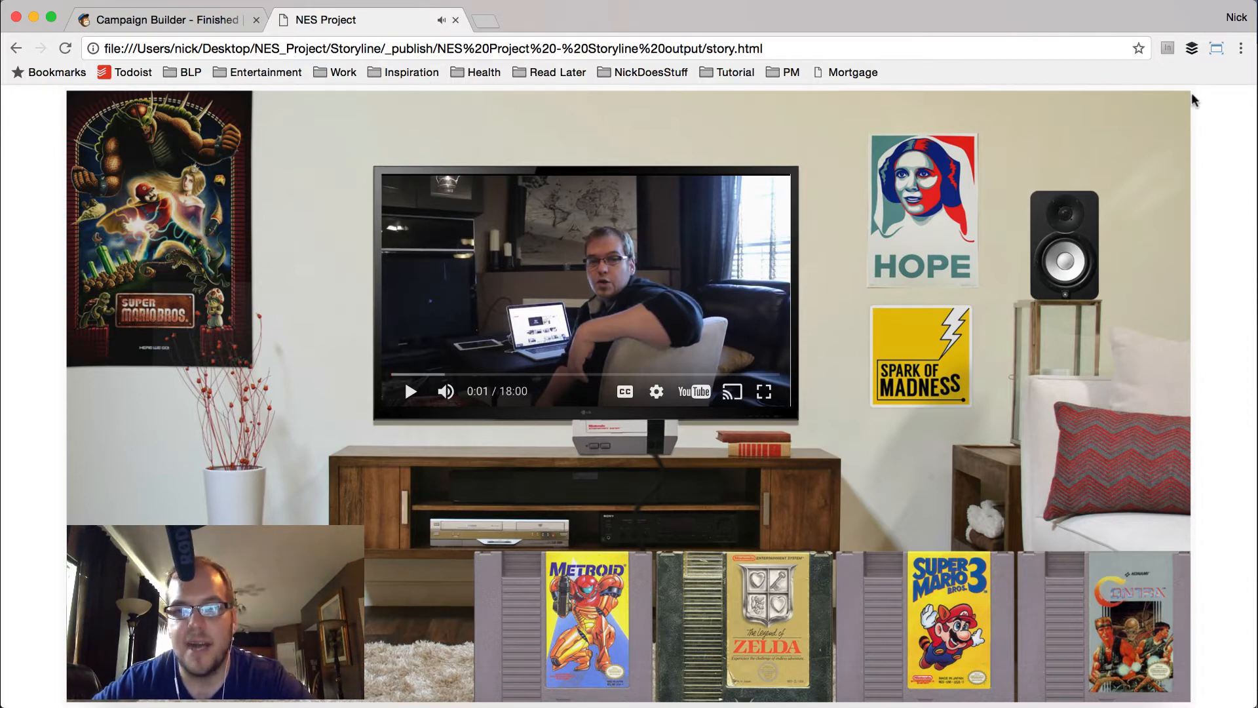
left_click(953, 211)
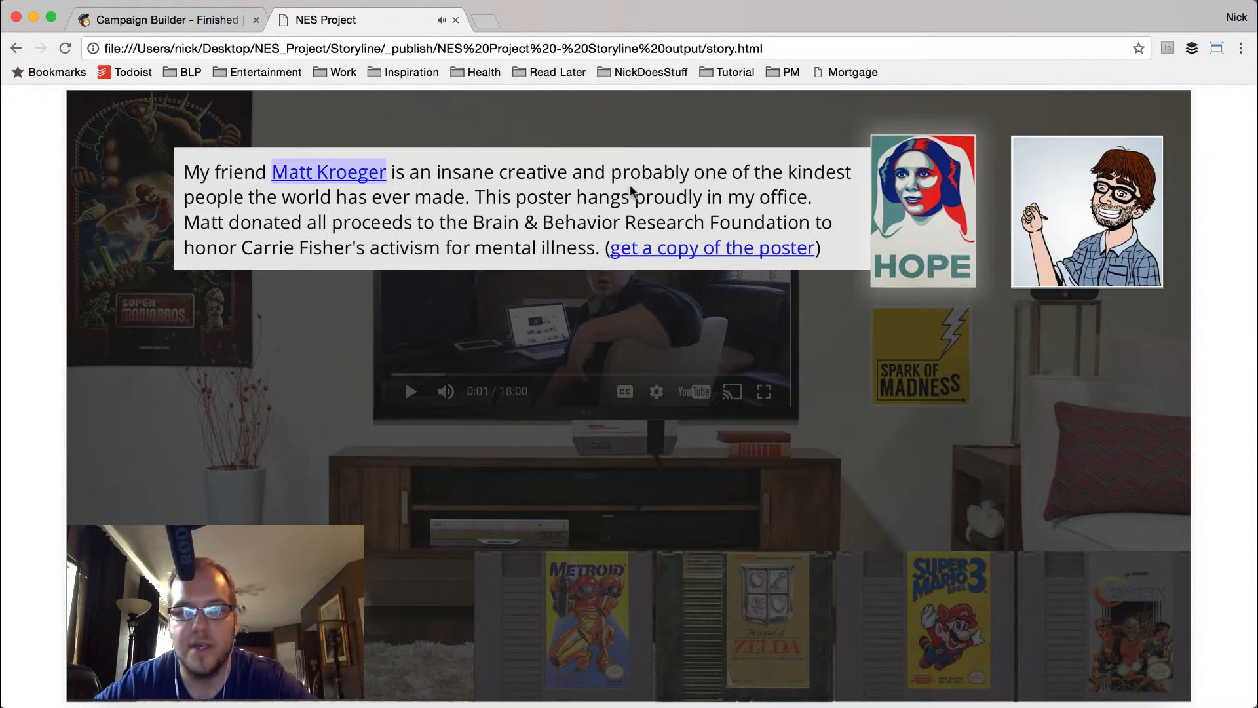
left_click(264, 312)
left_click(262, 275)
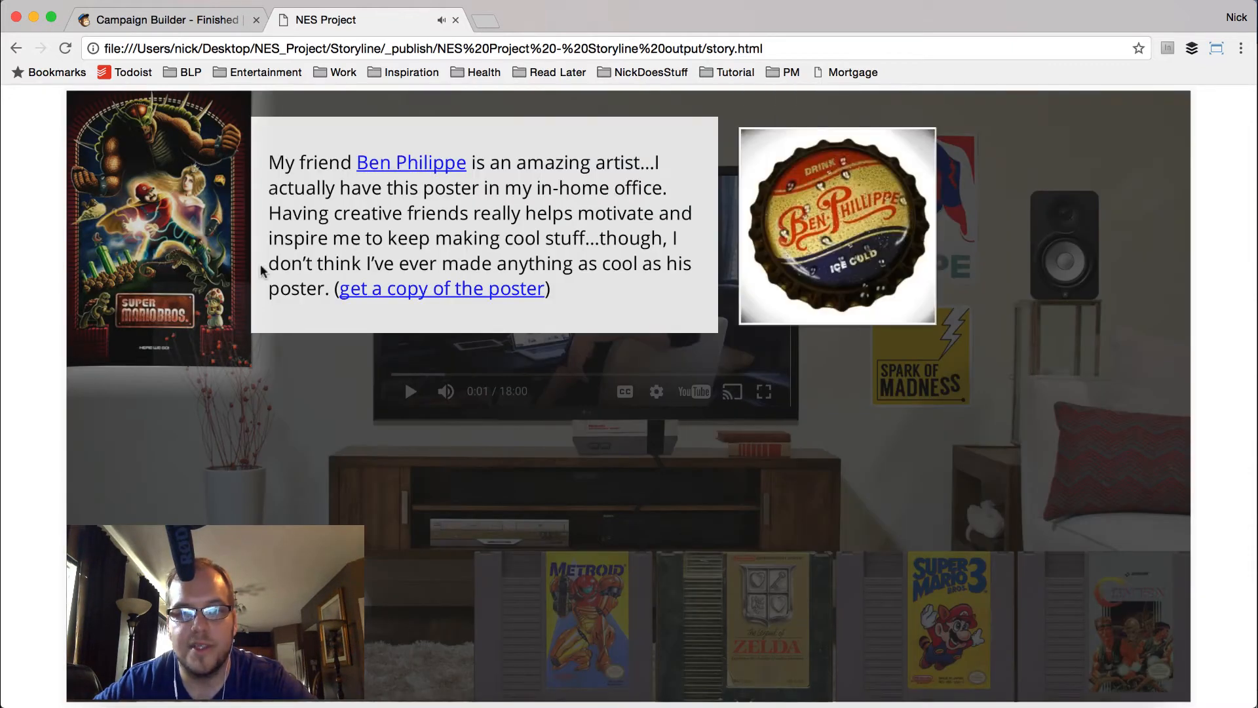
left_click(208, 476)
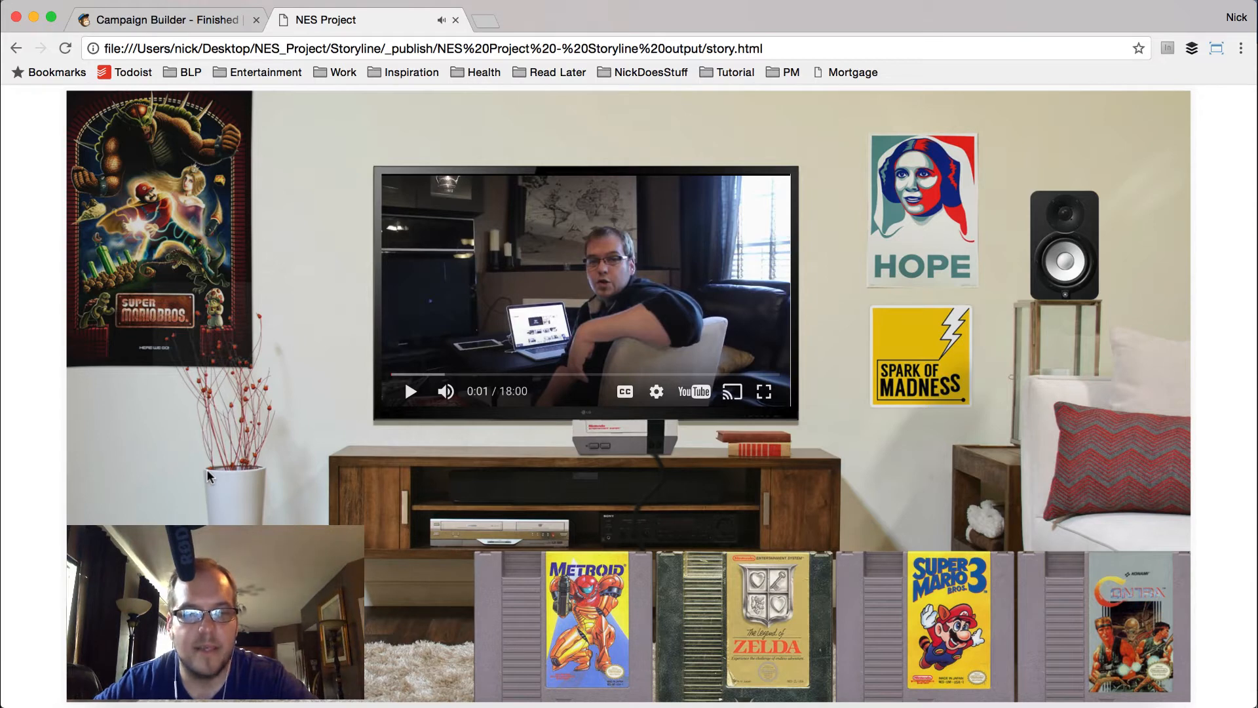
left_click(166, 284)
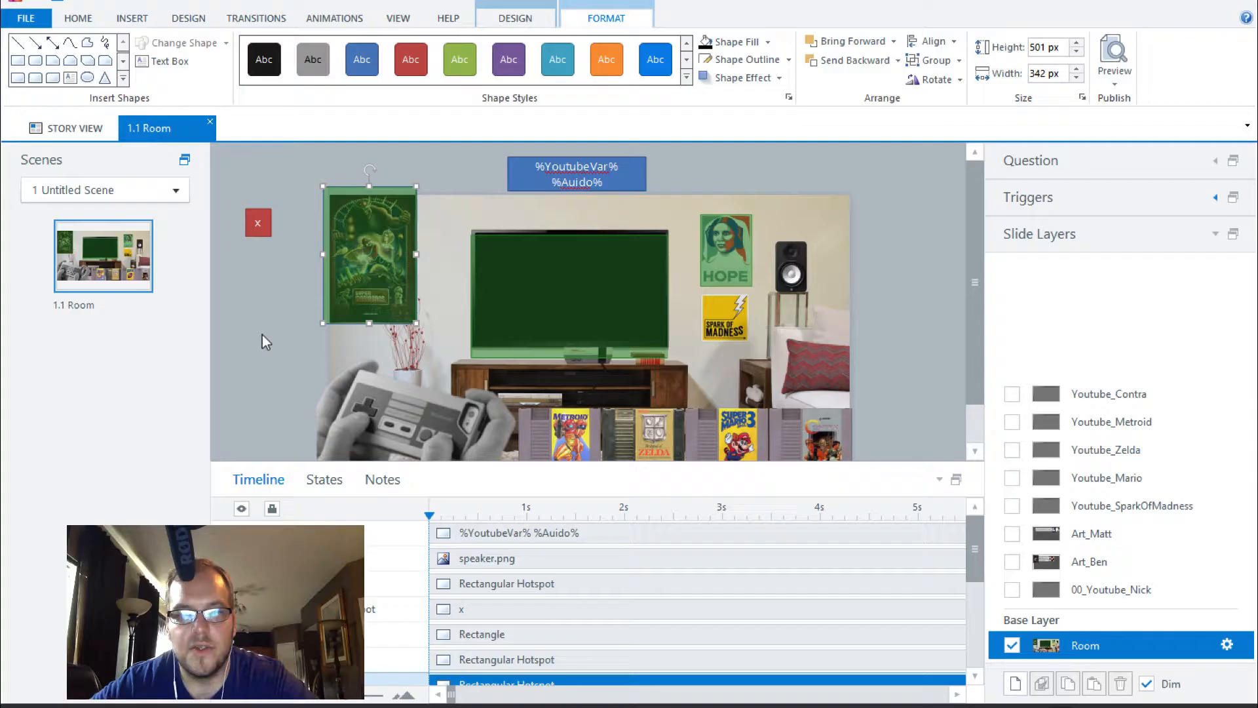
Step: In Articulate Storyline, open the Room slide's Art_Ben layer and select the dark rectangle covering the room
left_click(262, 337)
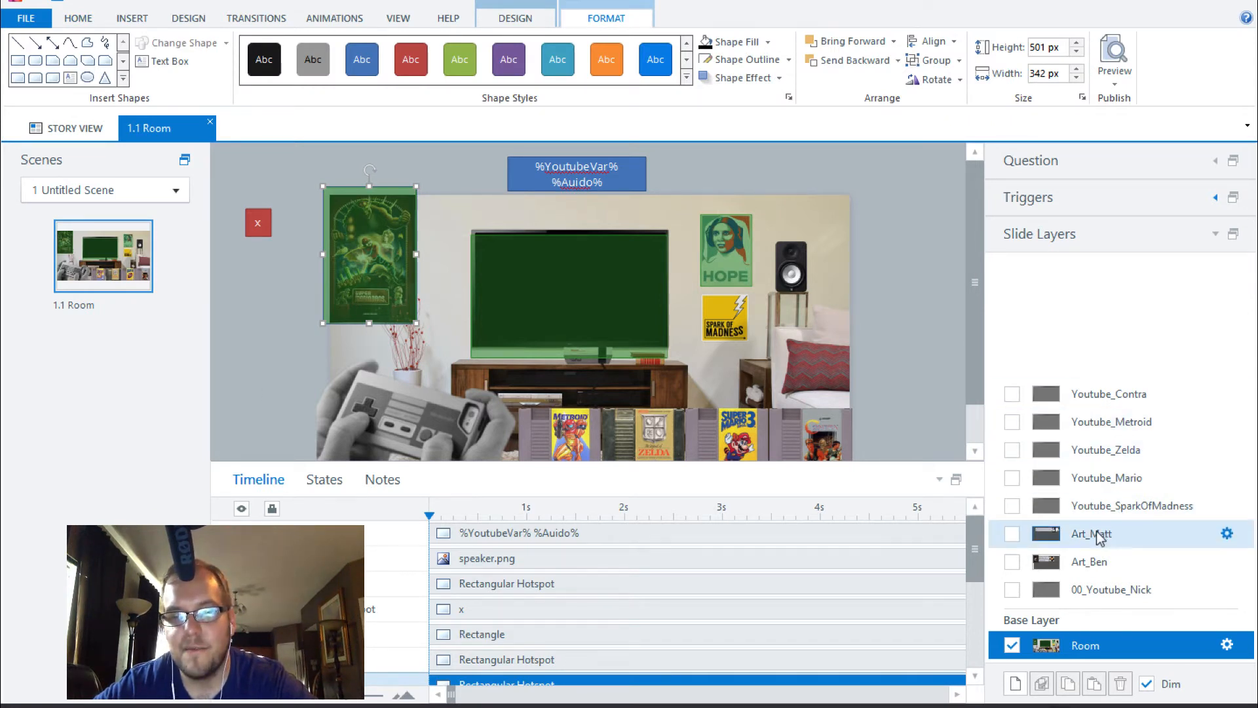
left_click(1092, 563)
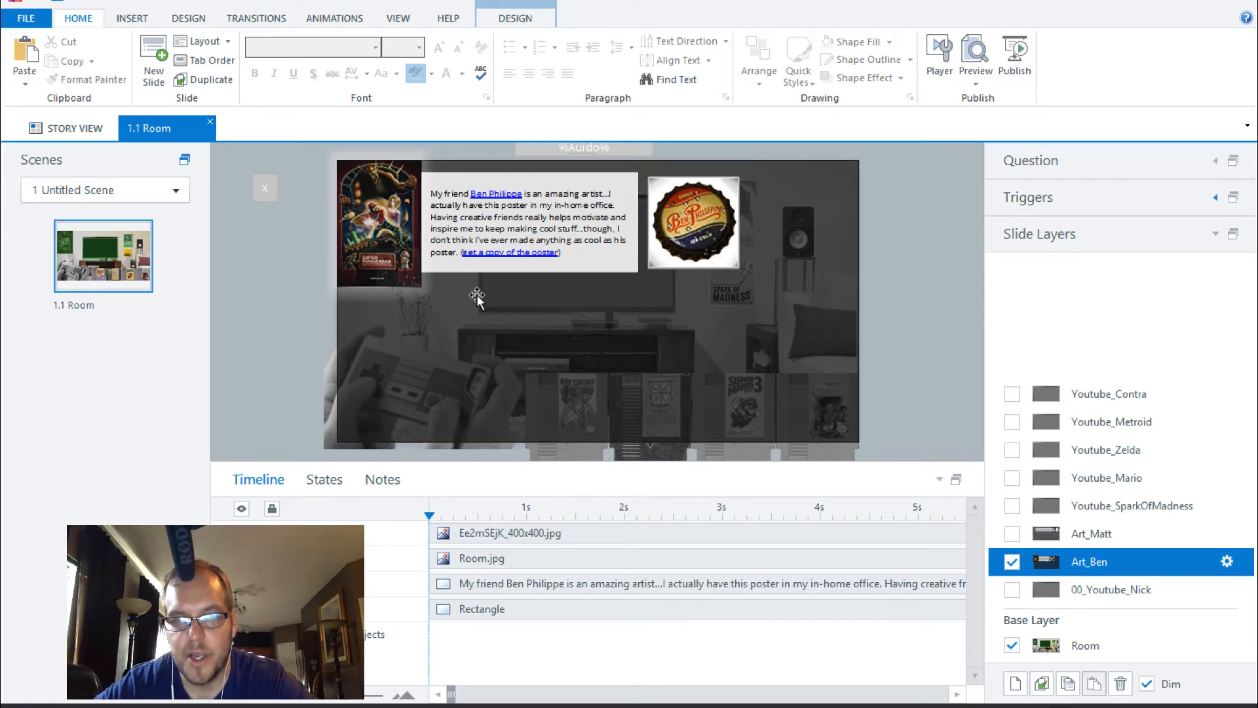
left_click(499, 314)
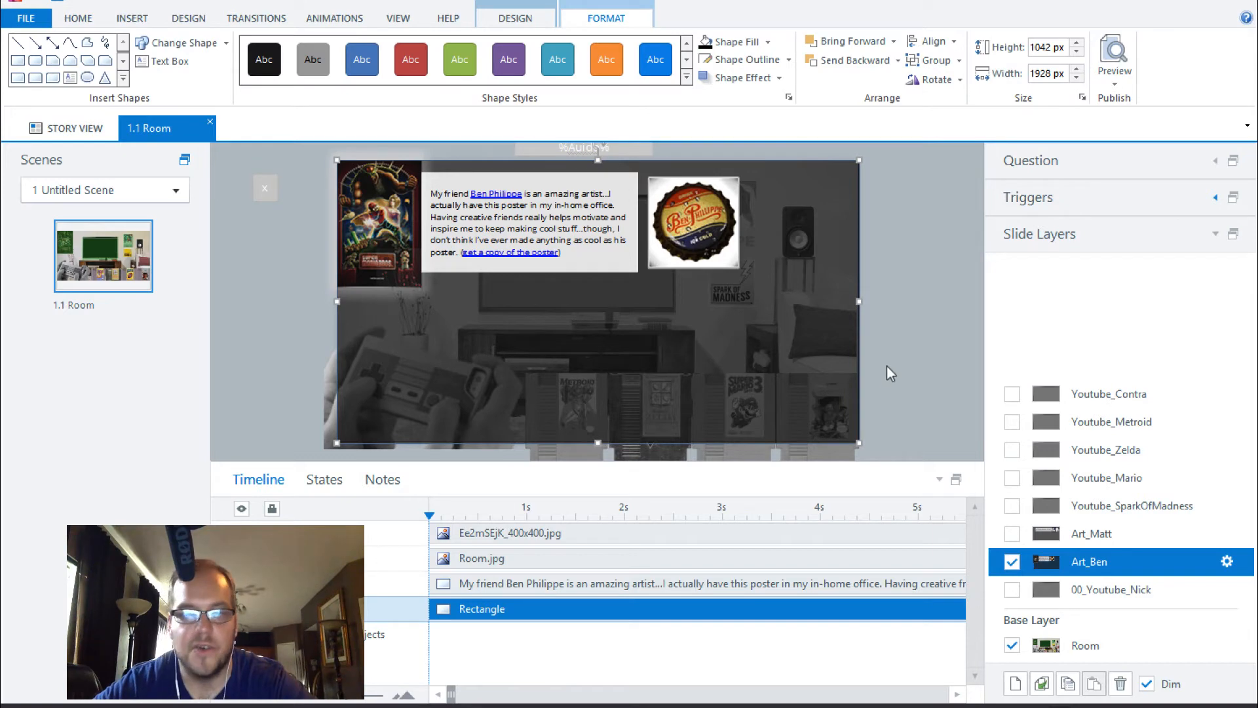
Step: Deselect the dark rectangle and compare the Art_Ben and Art_Matt layers, finishing on the Room base layer
left_click(300, 312)
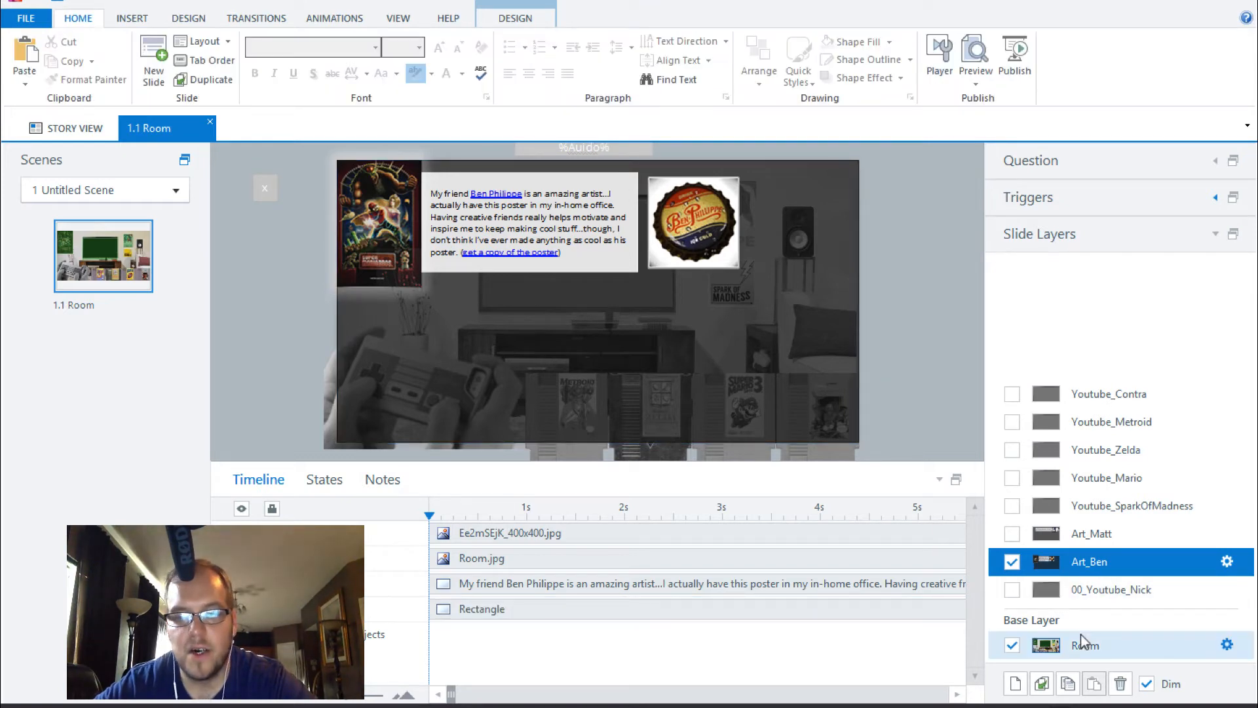
left_click(1081, 641)
left_click(1084, 568)
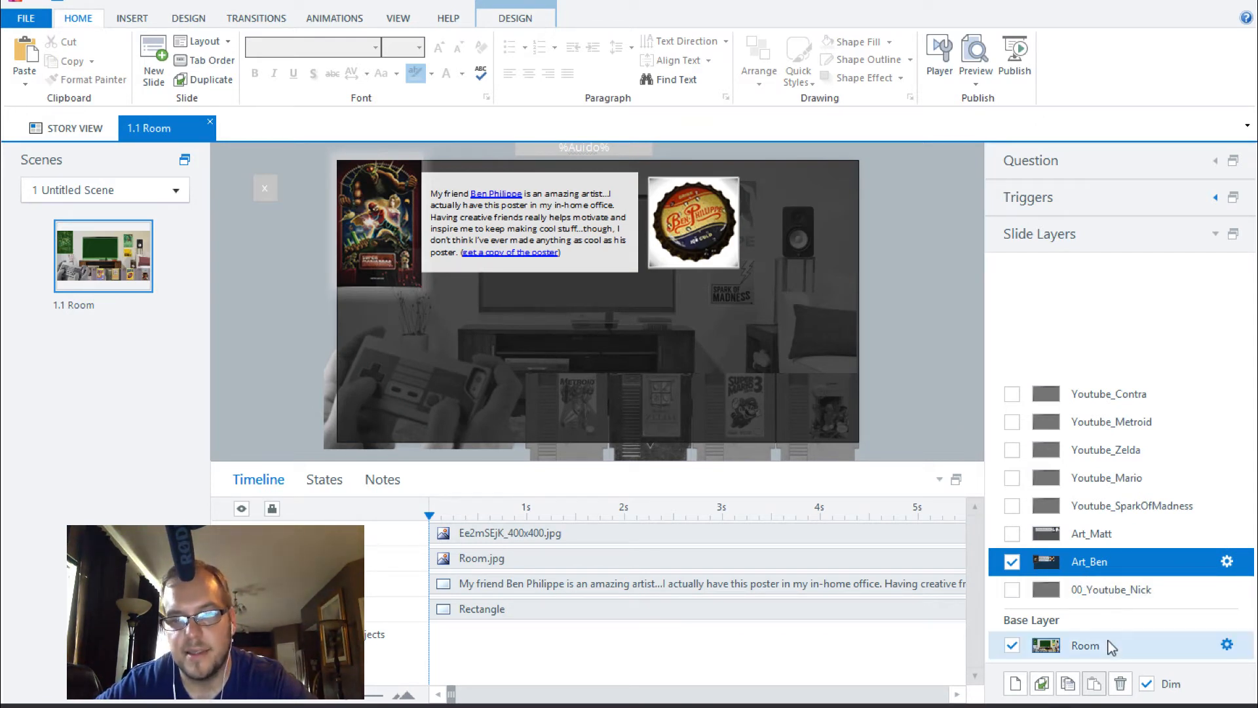
left_click(1101, 535)
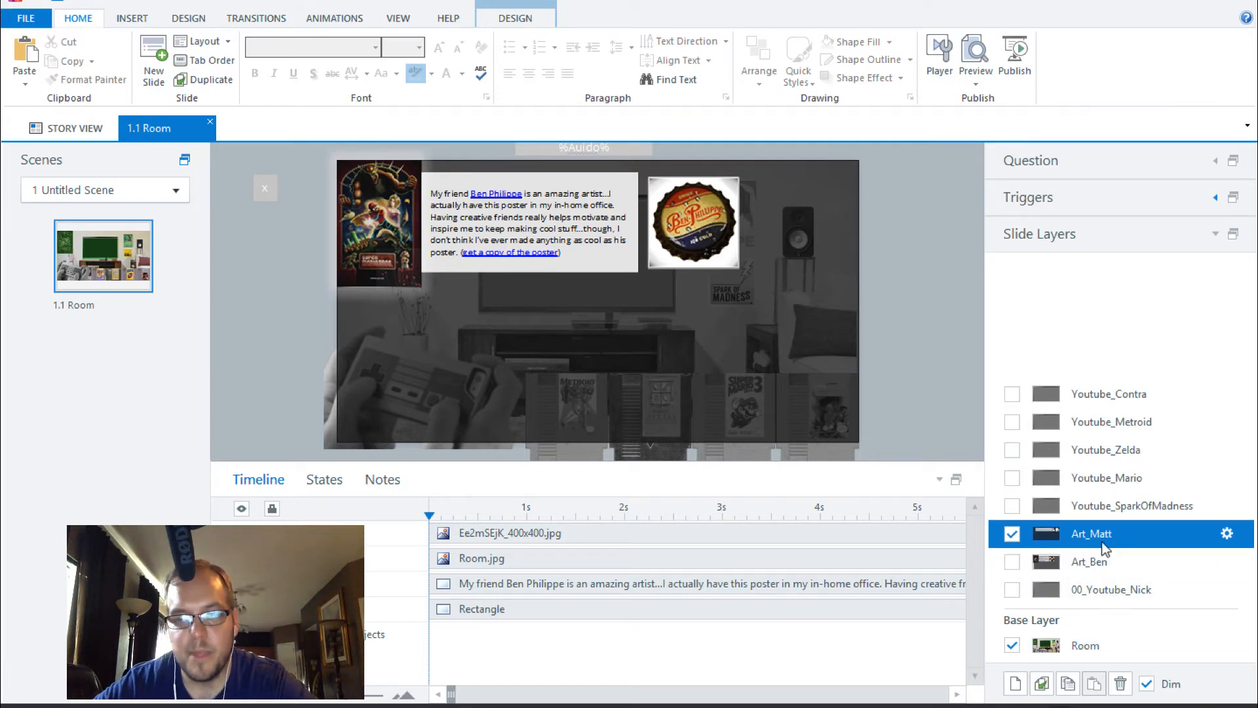
left_click(1104, 563)
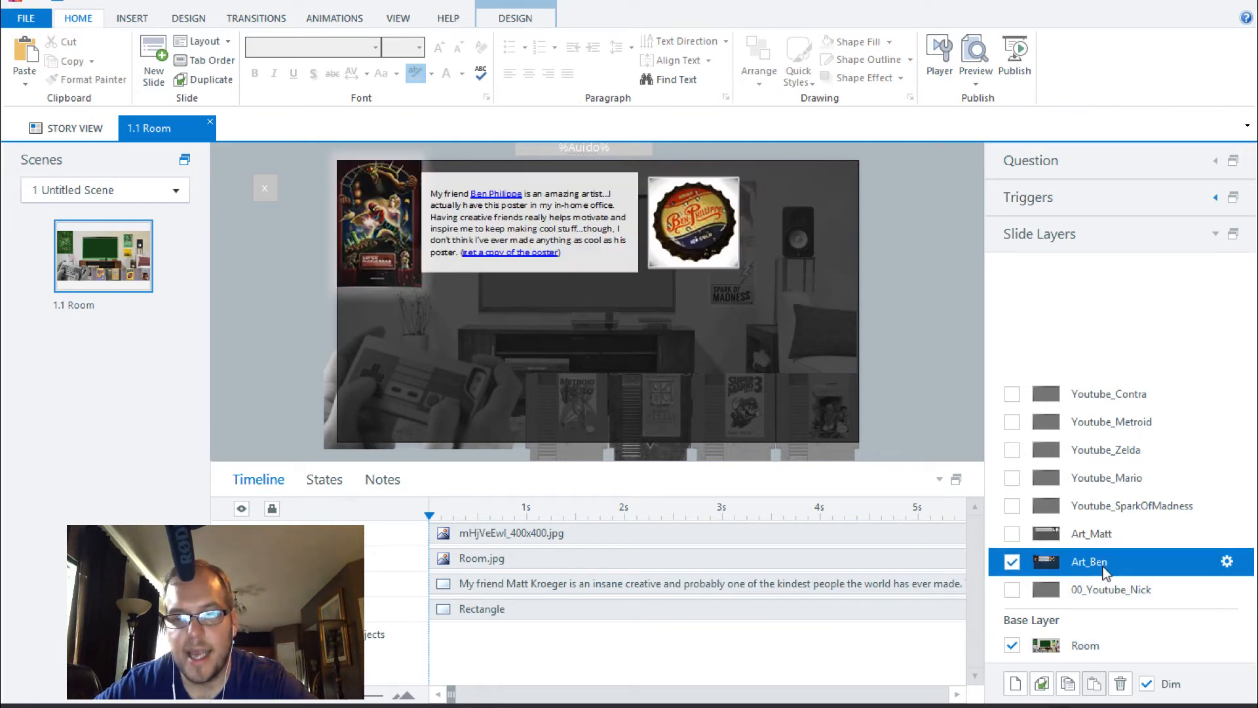
left_click(1101, 543)
left_click(1101, 558)
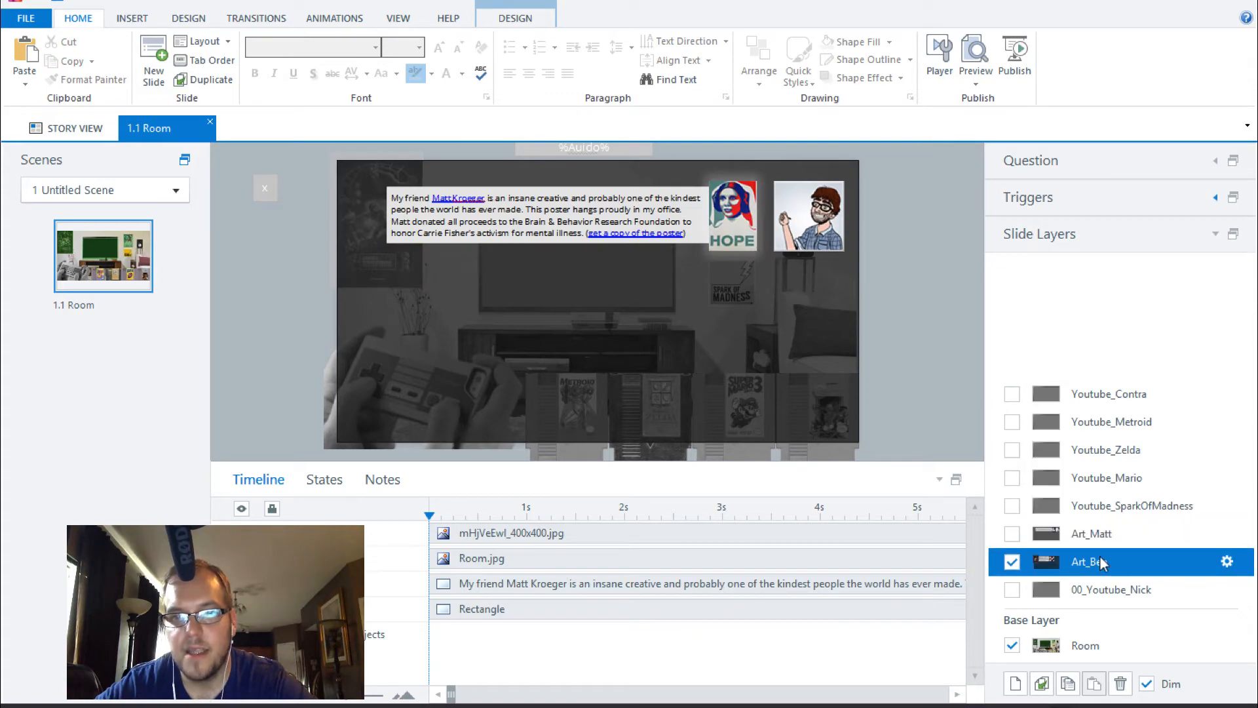
left_click(1093, 535)
left_click(1086, 651)
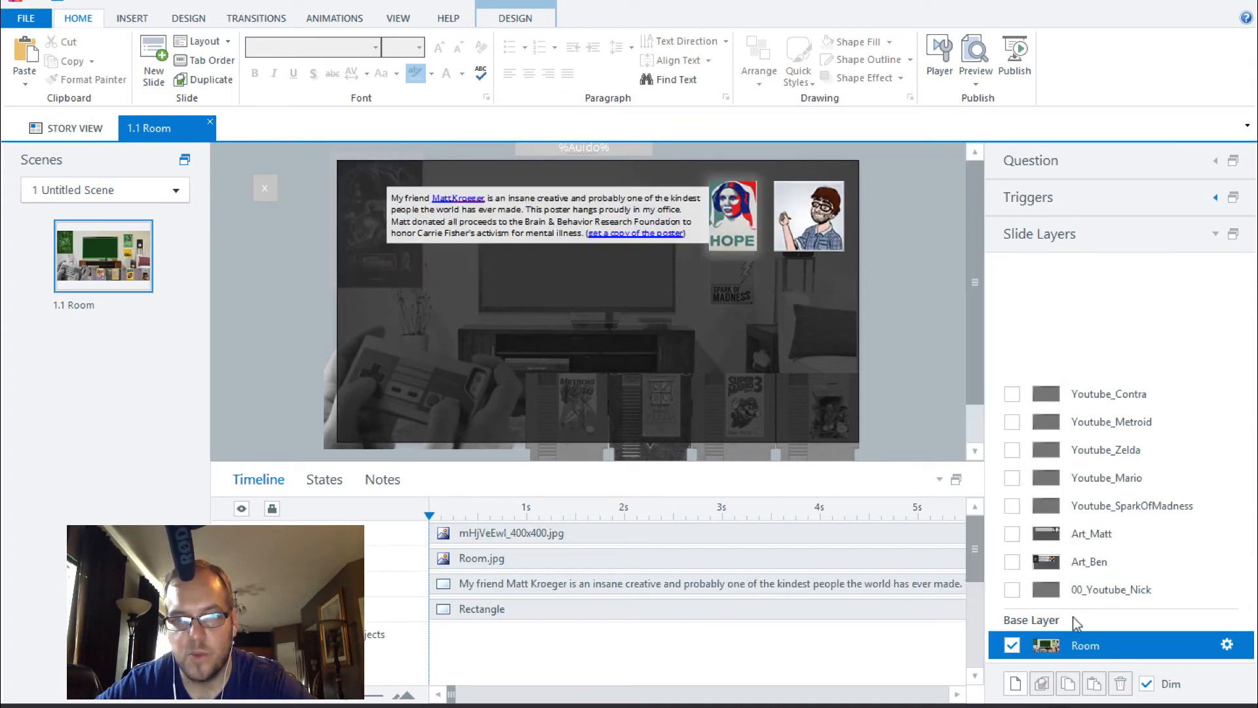
Step: Check the published NES Project page in Chrome and return to Articulate Storyline
key("ctrl+Left")
left_click(1029, 560)
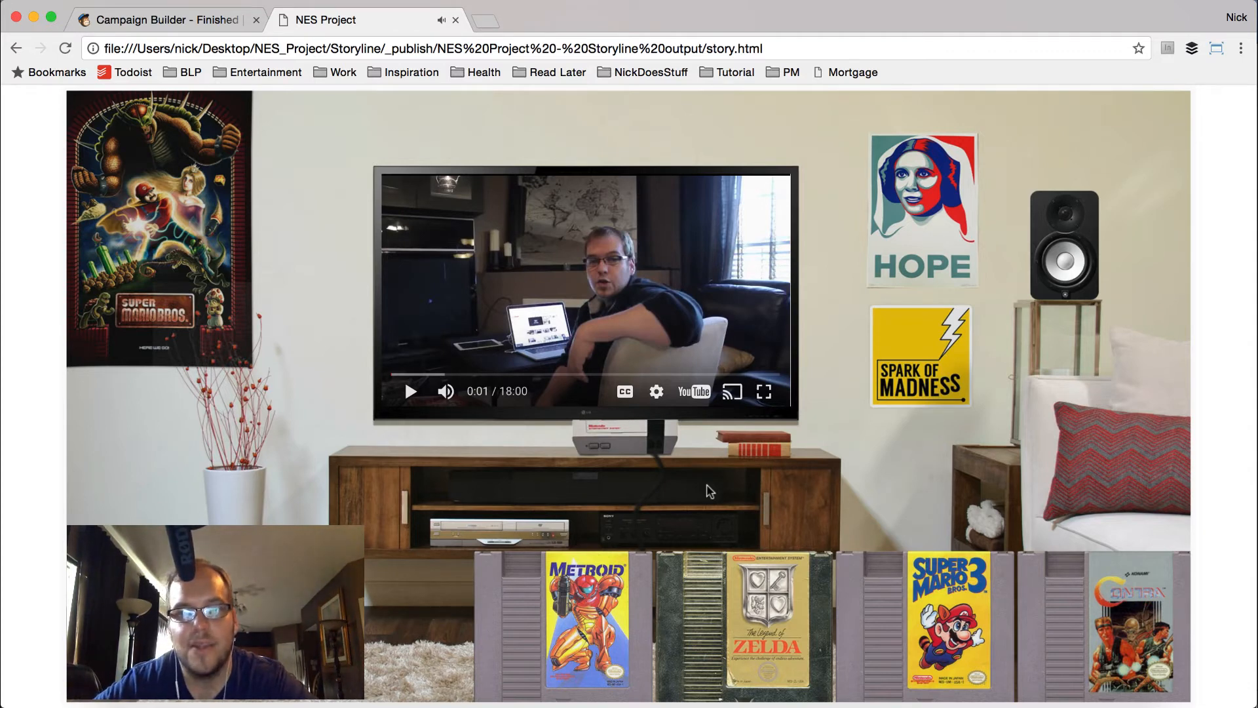
key("ctrl+Right")
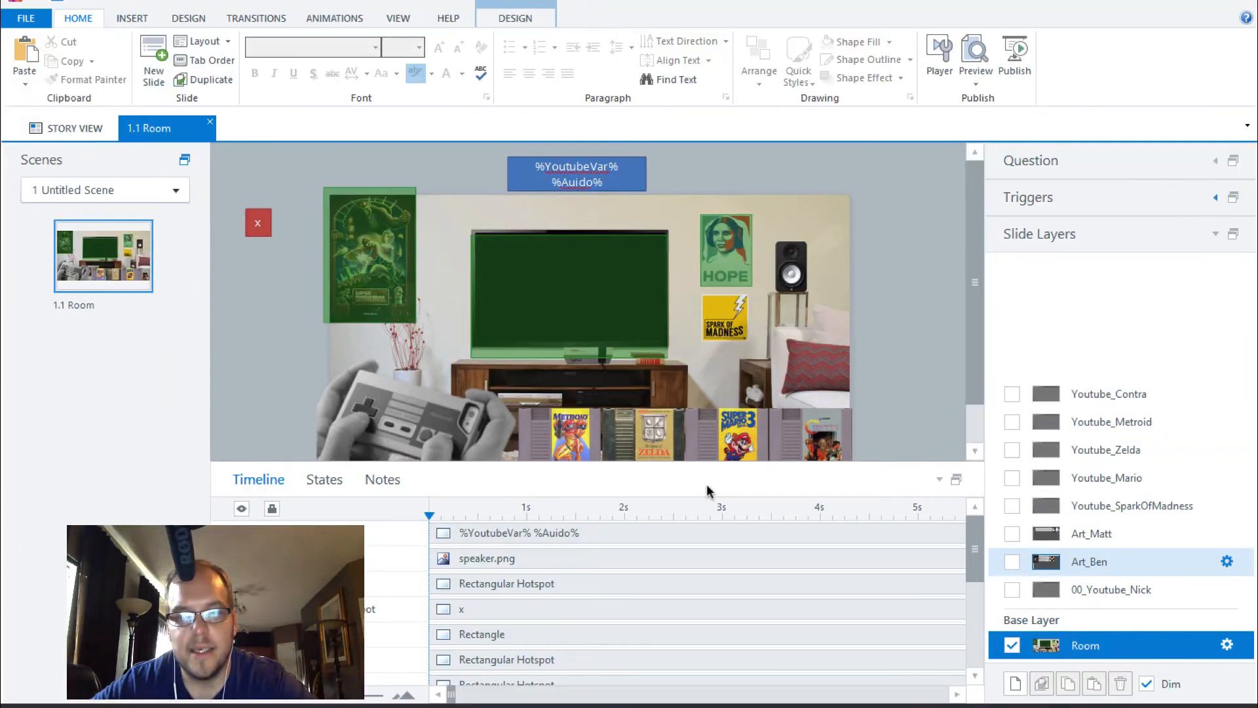
Step: Open the 00_Youtube_Nick layer and inspect the YouTube web object placed over the TV screen
left_click(1140, 594)
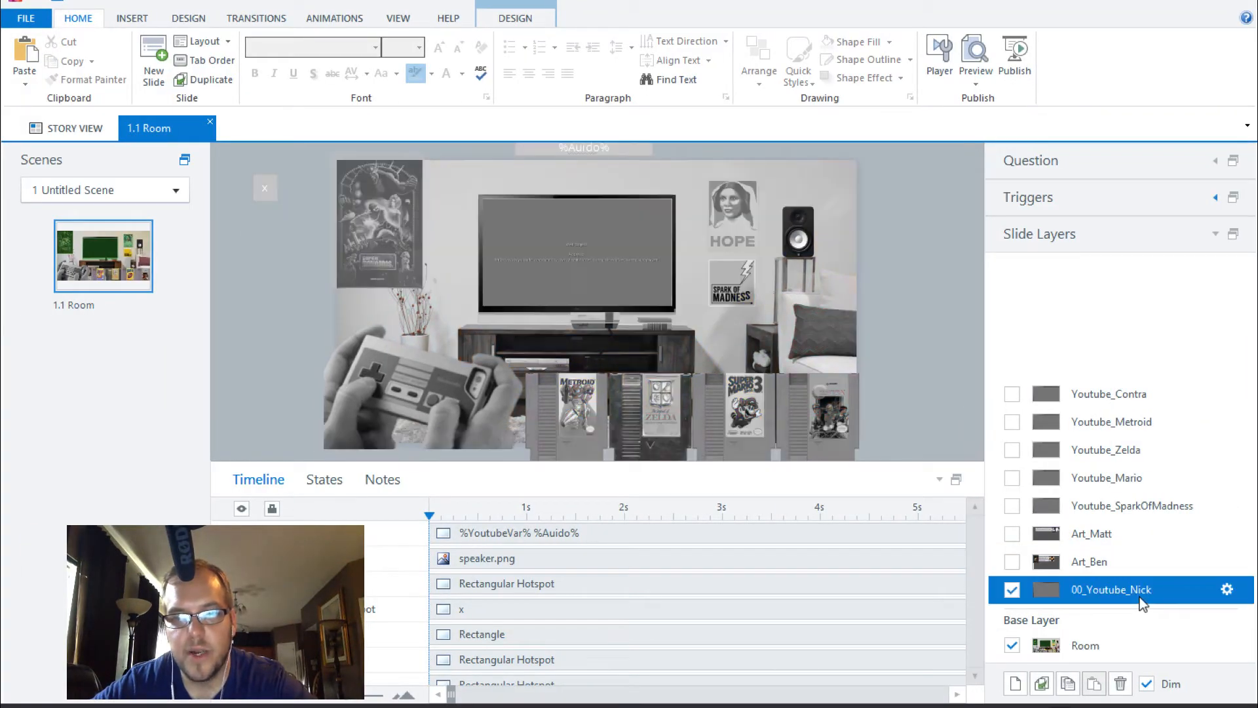
left_click(579, 258)
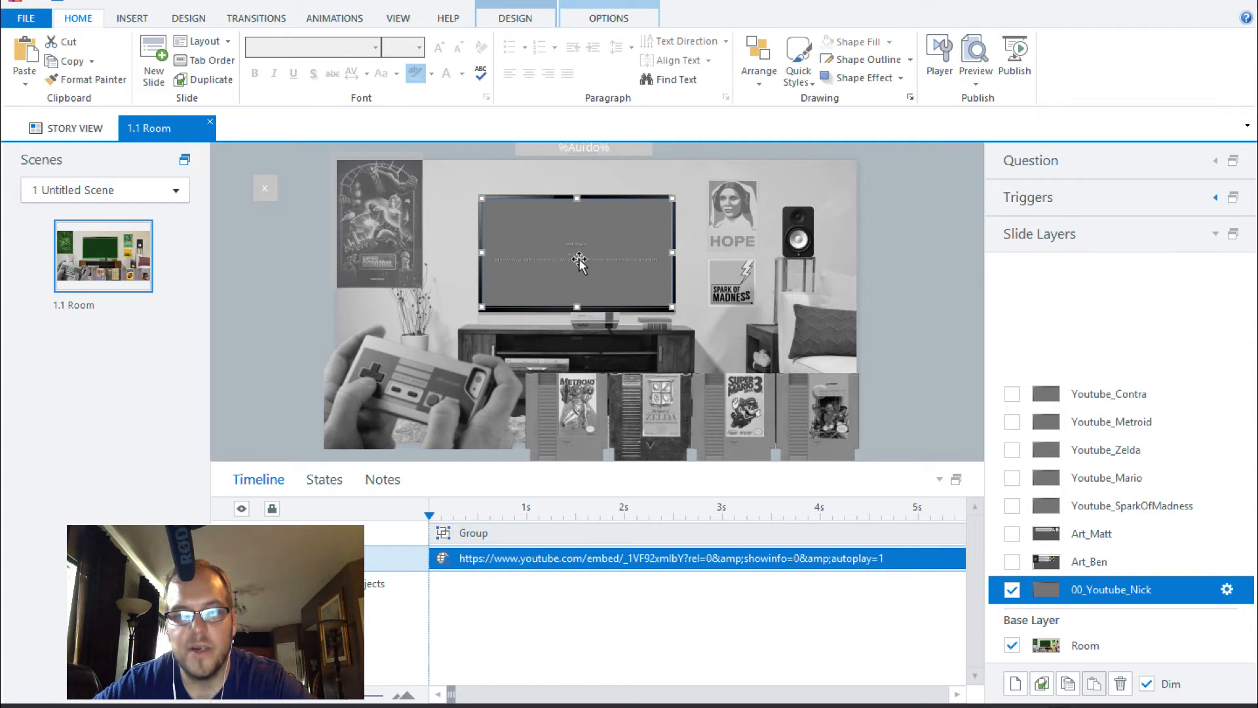
left_click(524, 193)
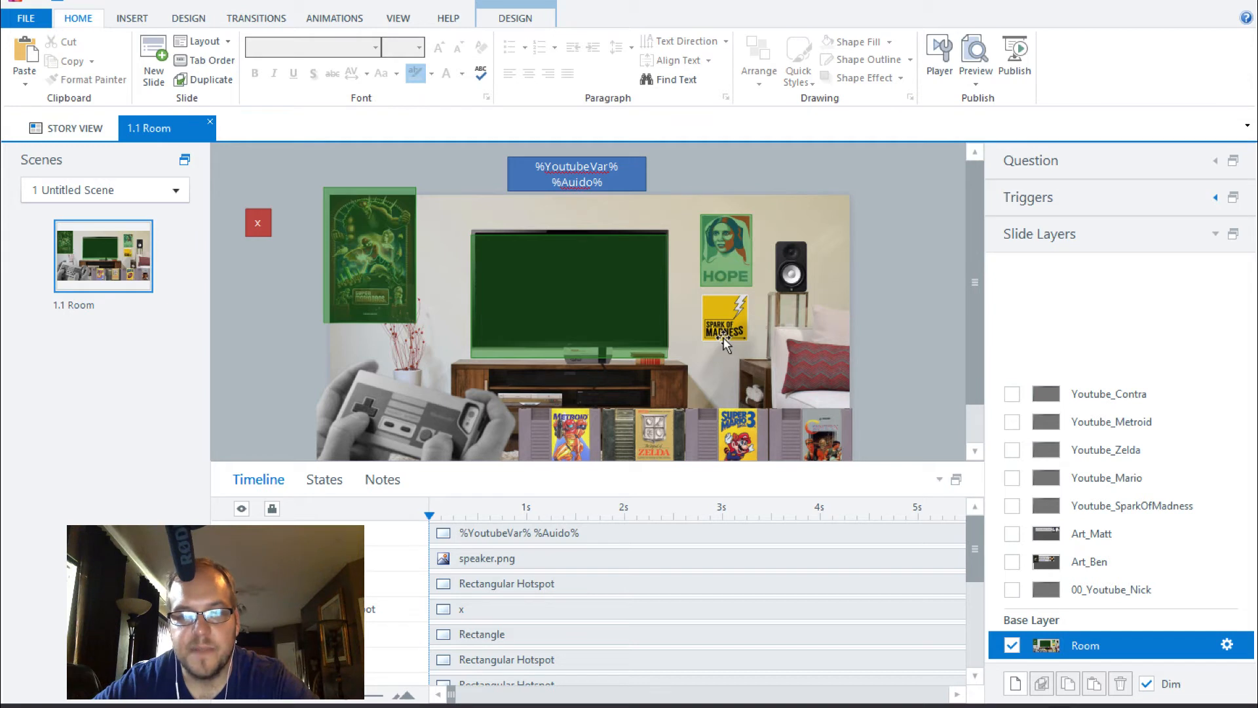
Step: Look through the Youtube layers from 00_Youtube_Nick via SparkOfMadness, Mario, Zelda and Metroid to Youtube_Contra
left_click(1144, 593)
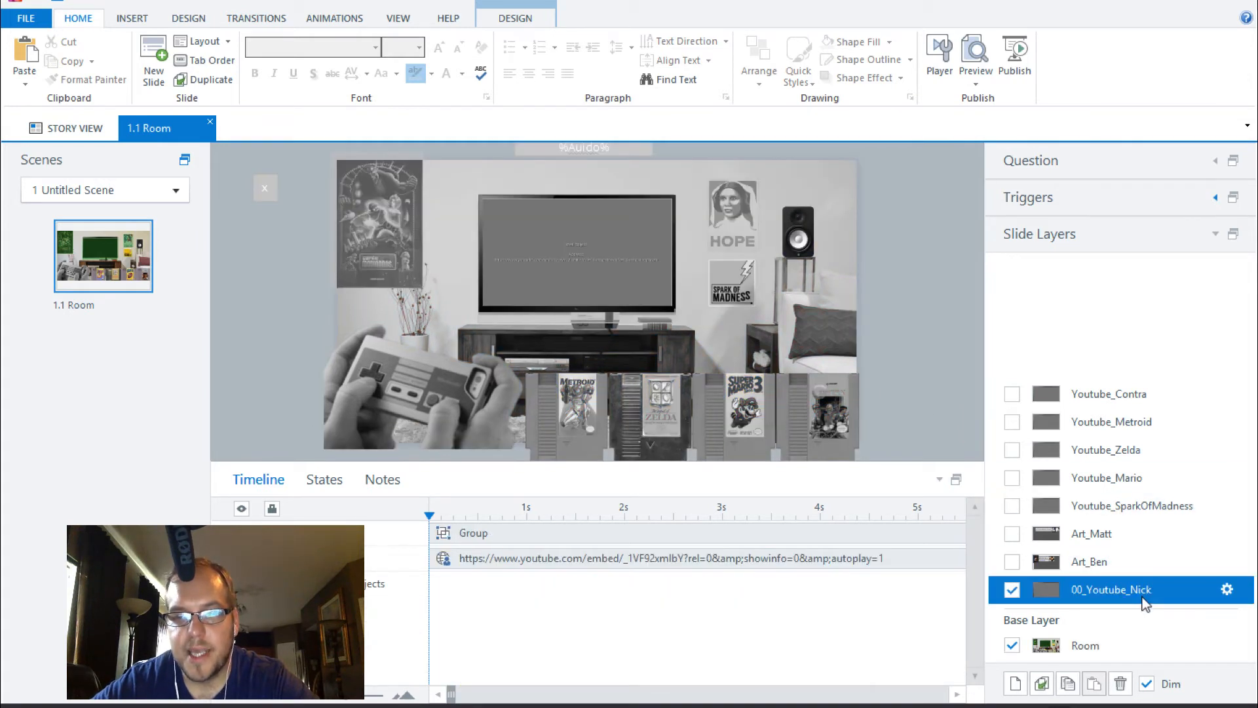
left_click(1128, 502)
left_click(1113, 479)
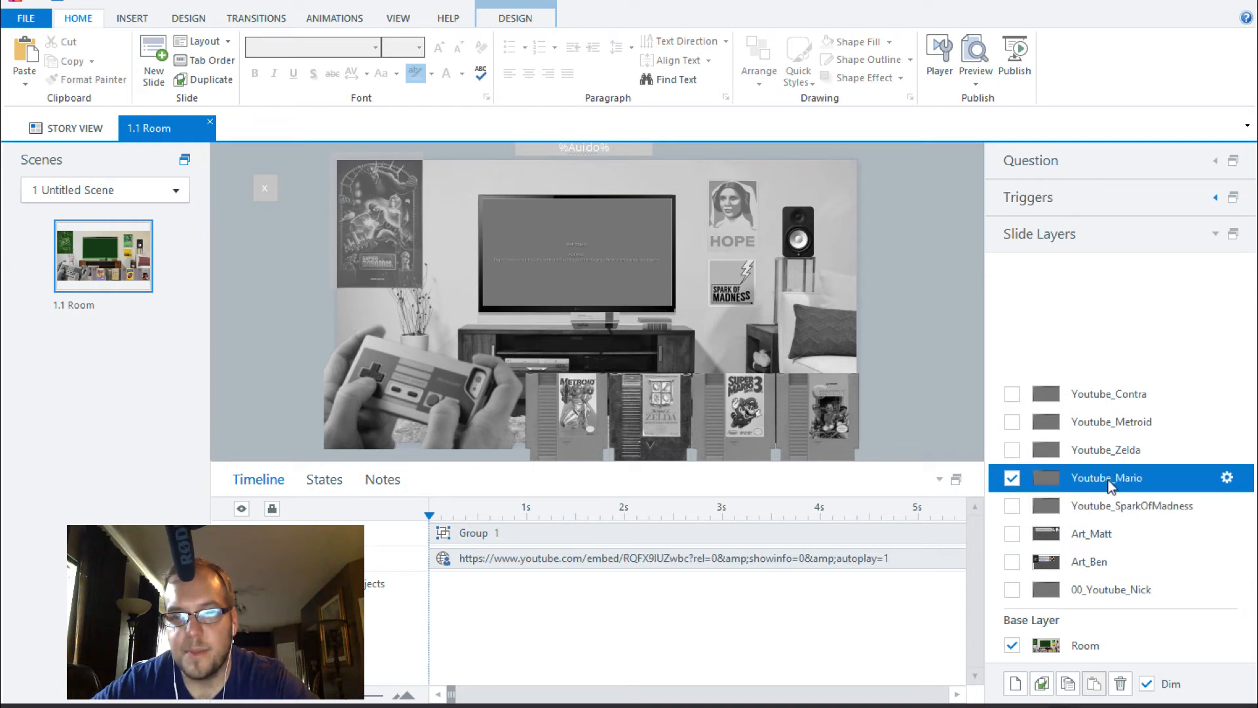
left_click(1108, 451)
left_click(1107, 423)
left_click(1108, 394)
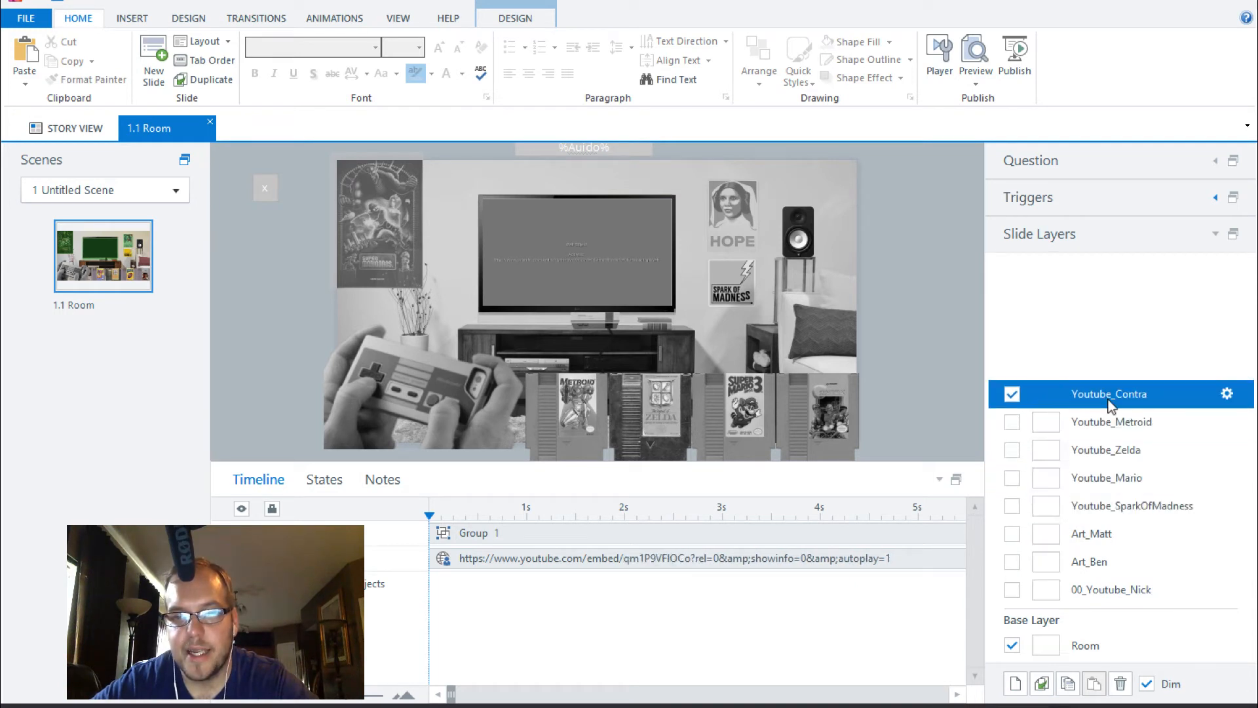
Step: Open the web object on the Youtube_Contra layer for editing, highlight the video ID in its address and accept the settings
left_click(529, 223)
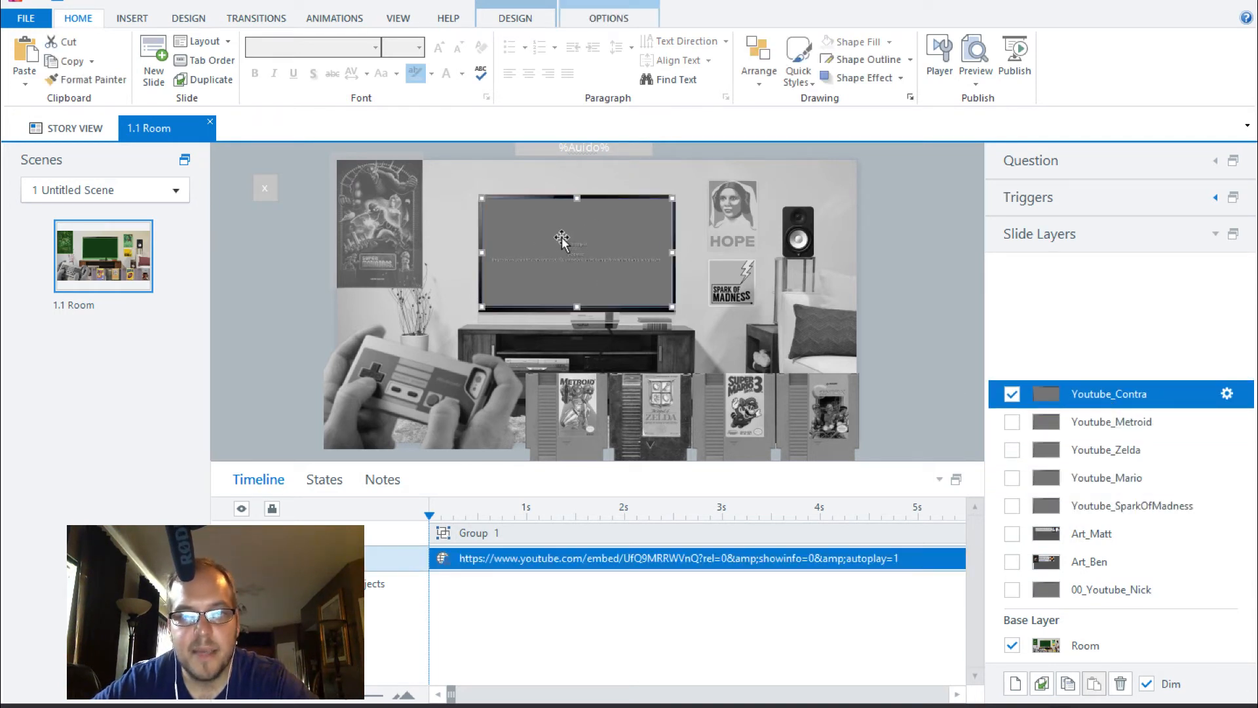
left_click(596, 18)
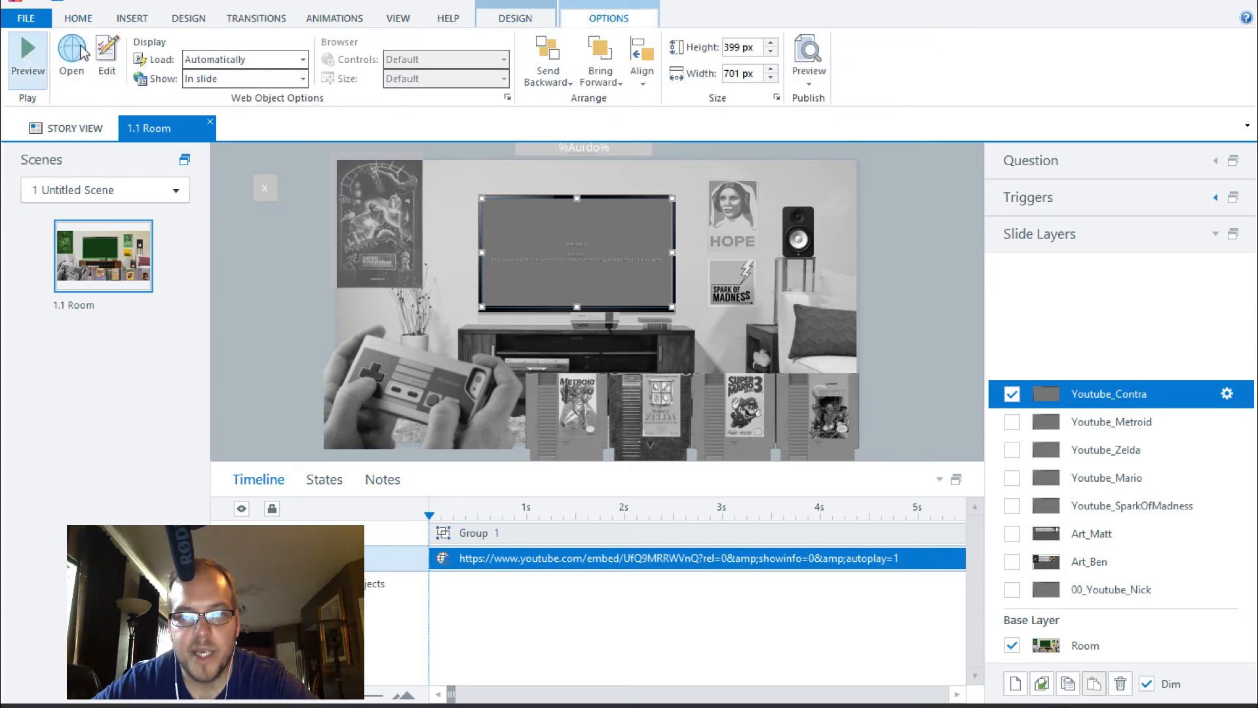
left_click(107, 58)
left_click(628, 245)
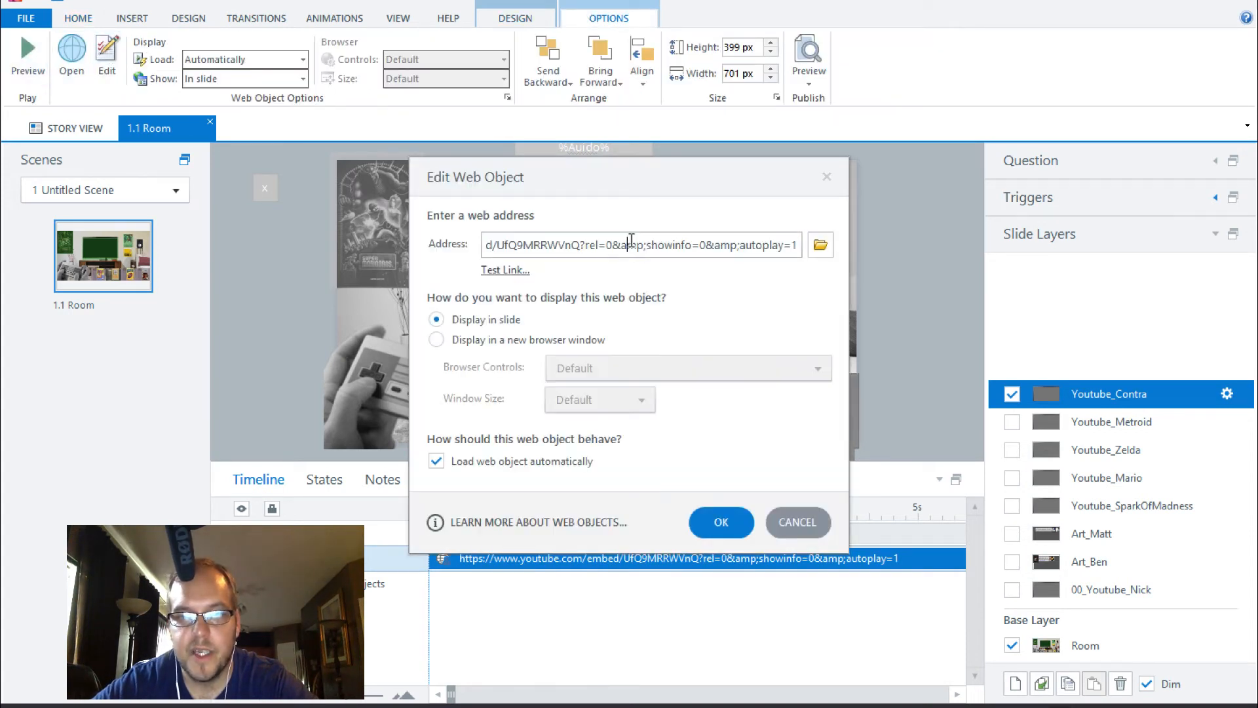
left_click_drag(579, 246, 496, 246)
left_click(743, 522)
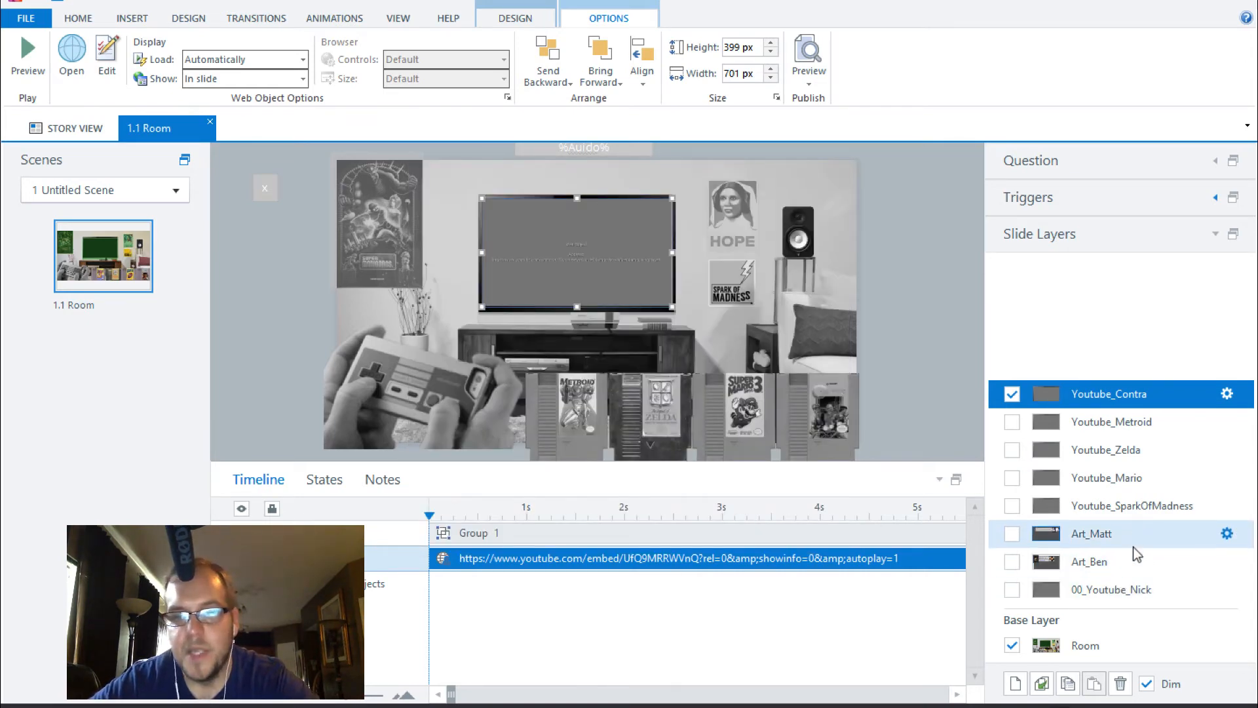
Step: Return to the Room base layer and look through its full list of triggers
left_click(1118, 645)
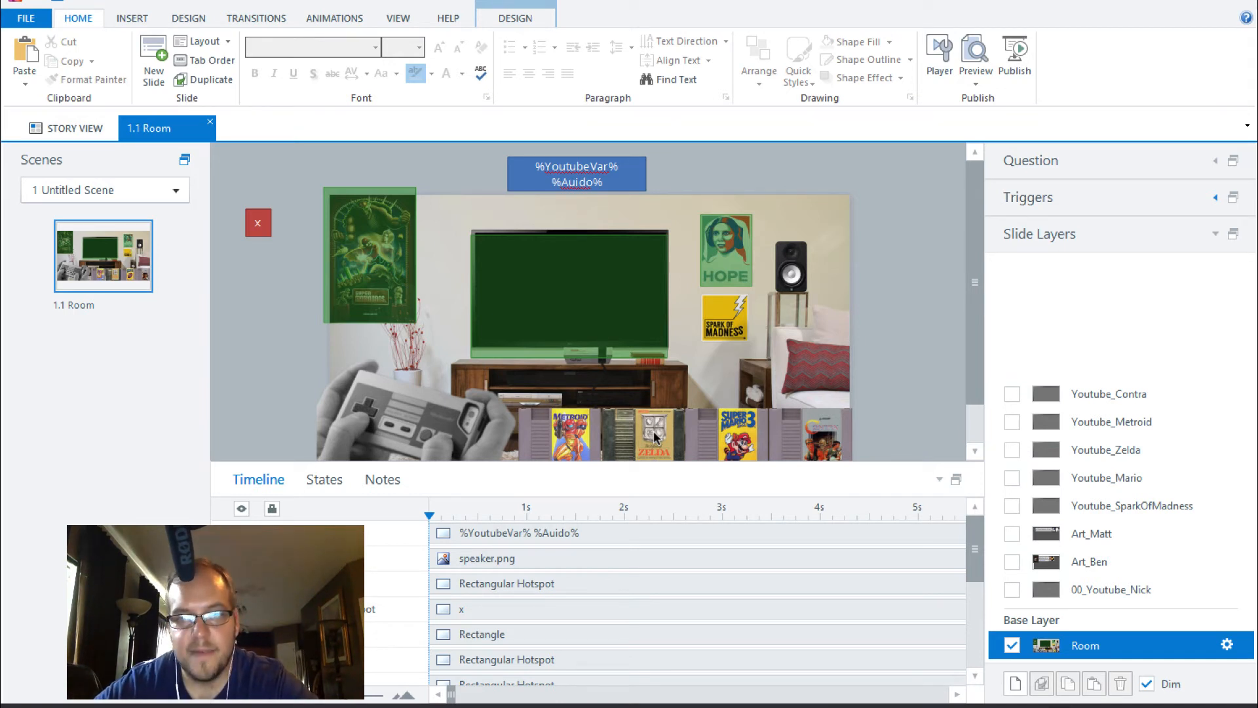
scroll(653, 436, "down", 1)
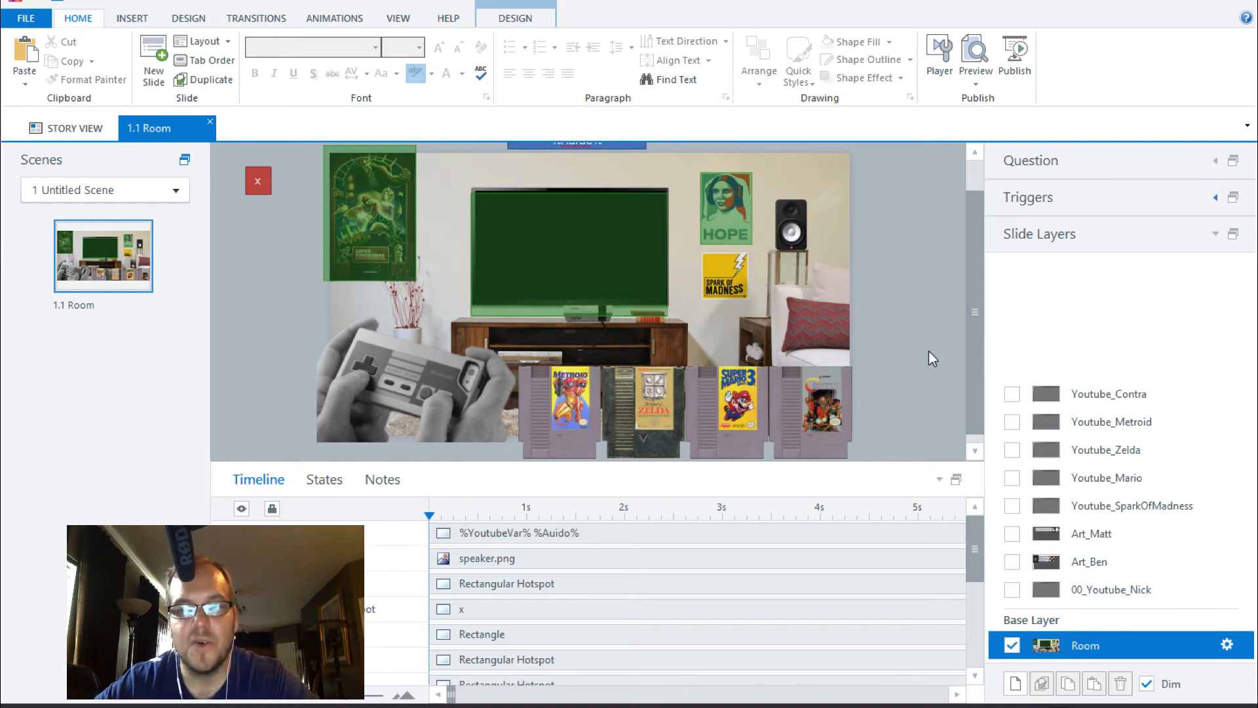
left_click(1213, 196)
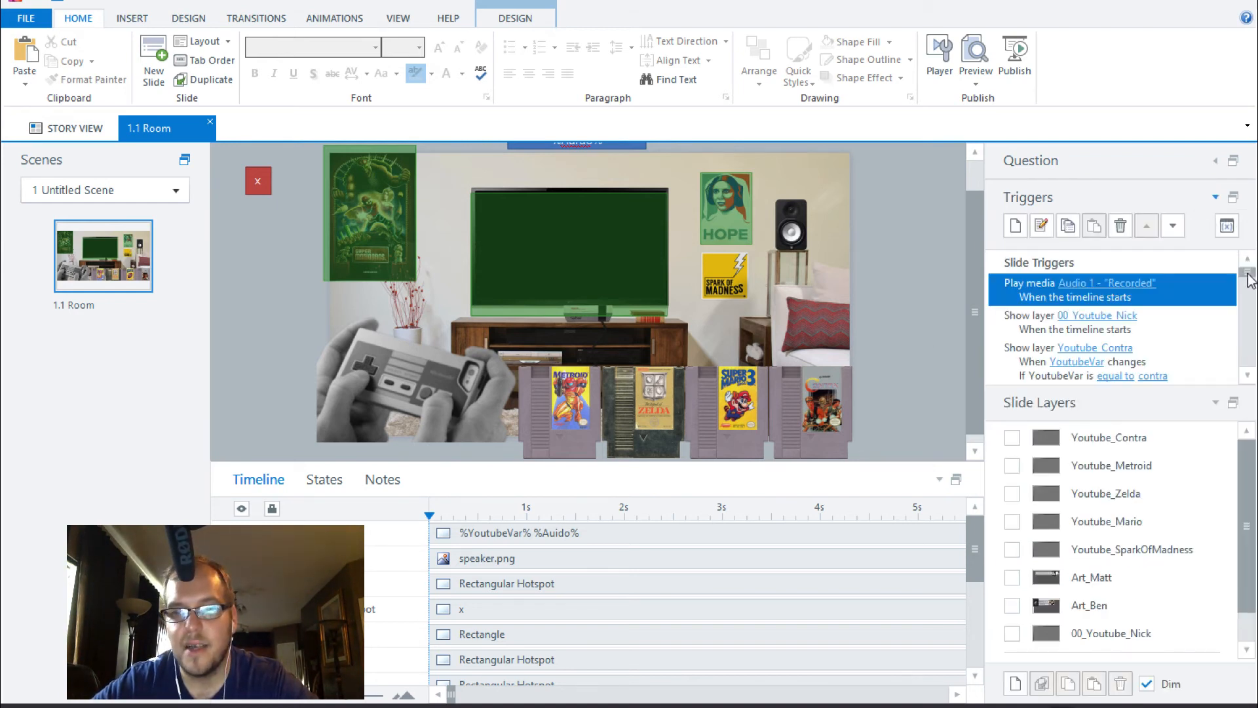
left_click_drag(1248, 278, 1251, 380)
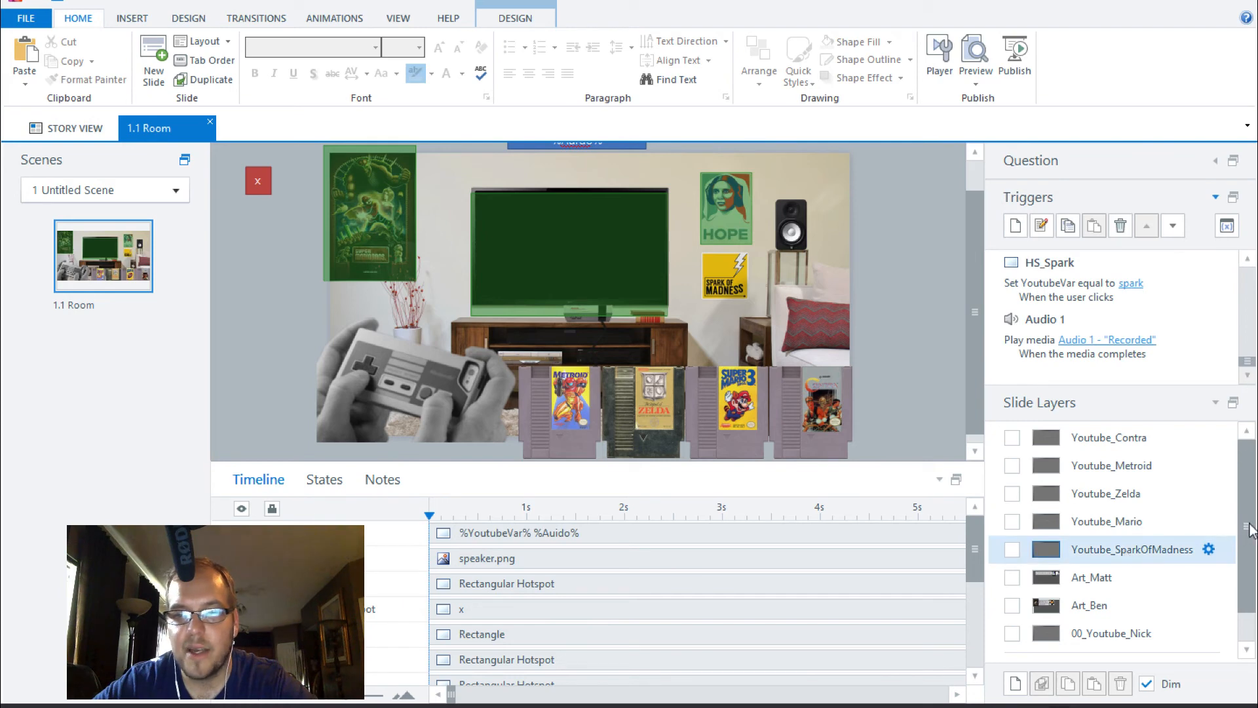
left_click_drag(1250, 527, 1250, 568)
Step: Step through the slide layers upward from 00_Youtube_Nick to examine the triggers on each one
left_click(1152, 583)
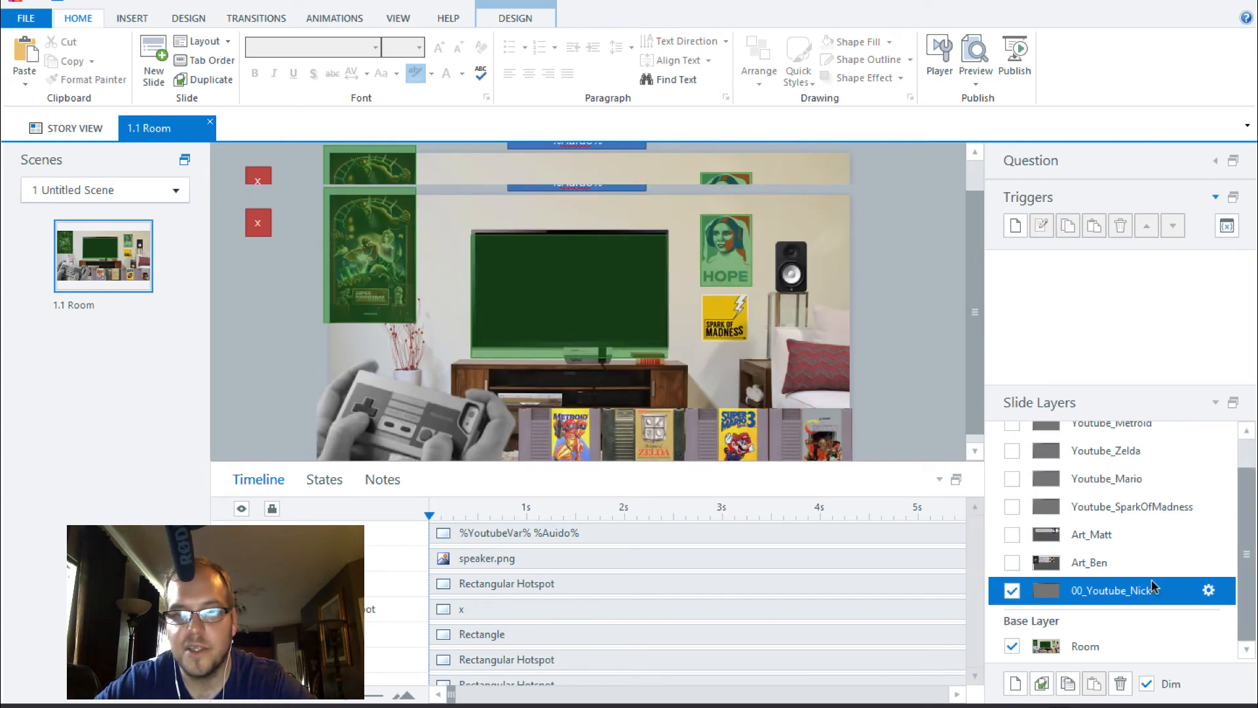
key("Up")
key("Up")
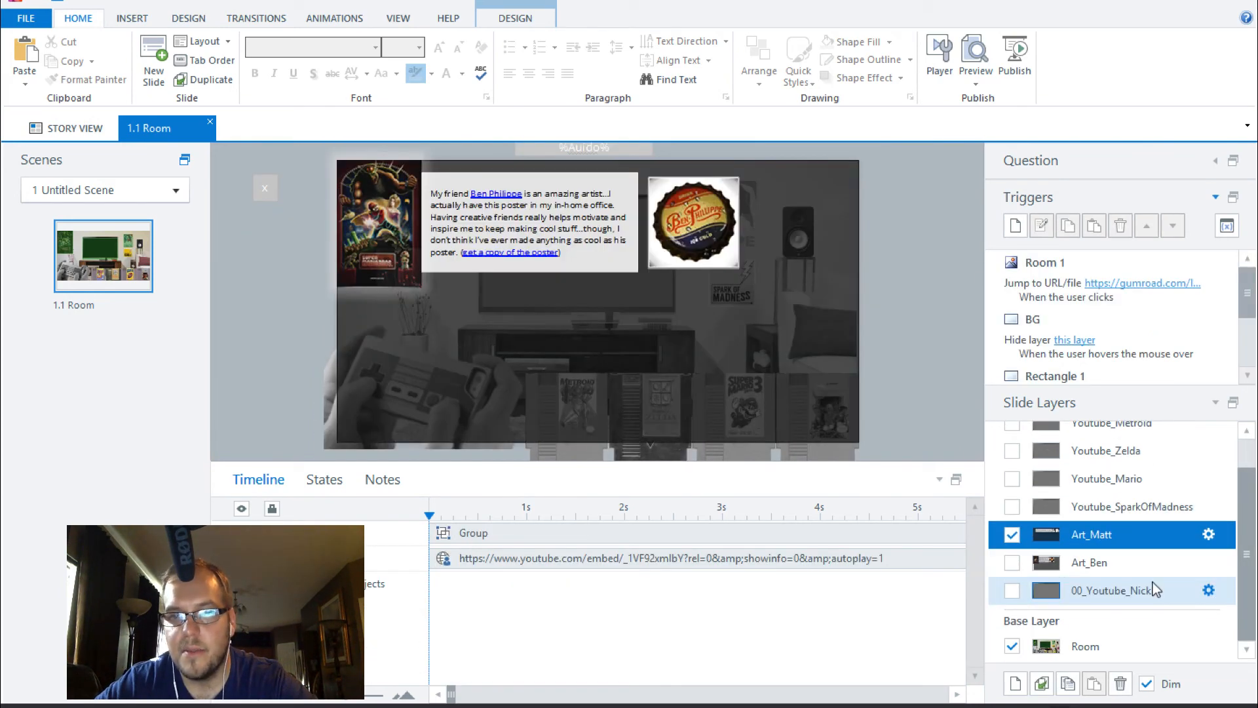
key("Up")
key("Up")
key("Up")
key("Up")
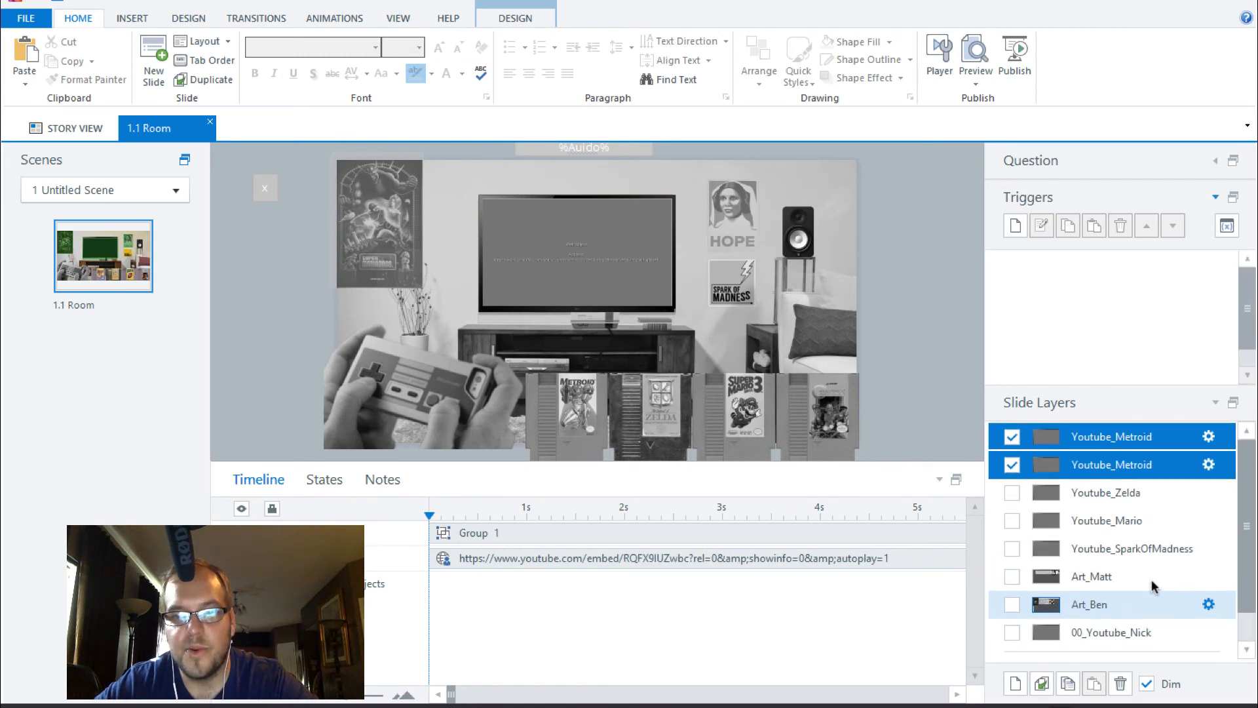
key("Up")
key("Up")
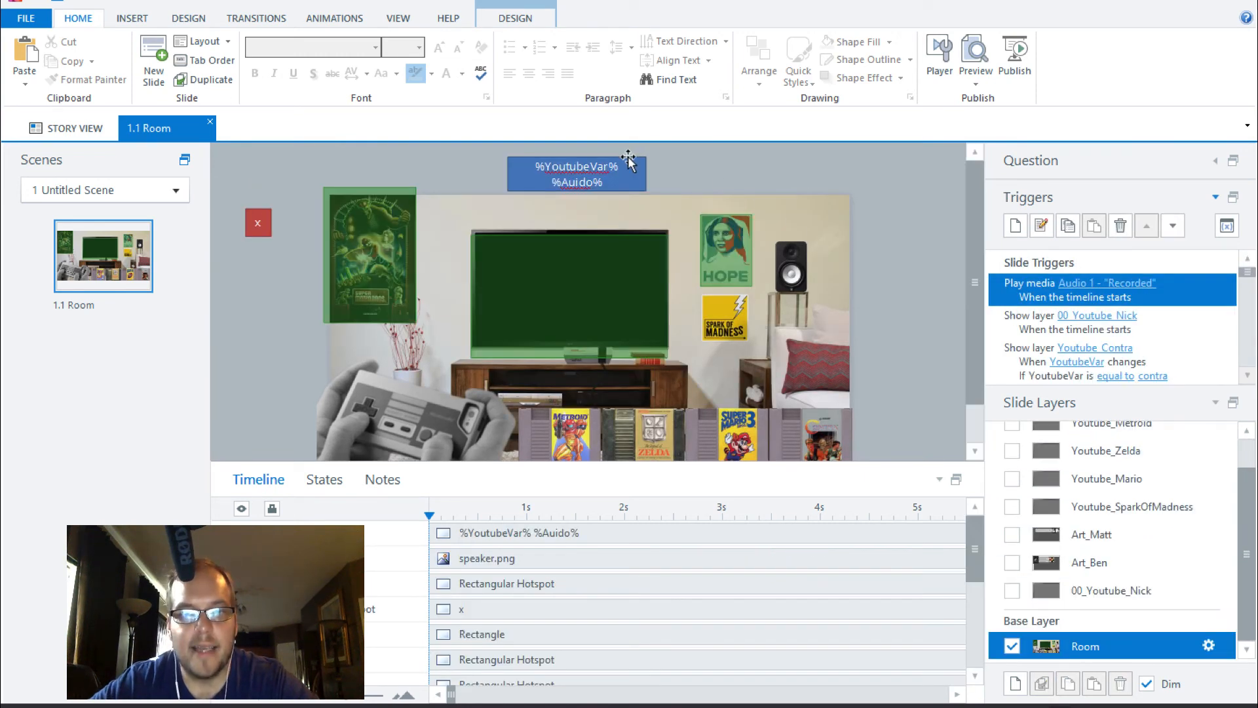
Step: On the Room base layer, move the %YoutubeVar% %Auido% box onto the slide above the TV and back off the slide
left_click(627, 159)
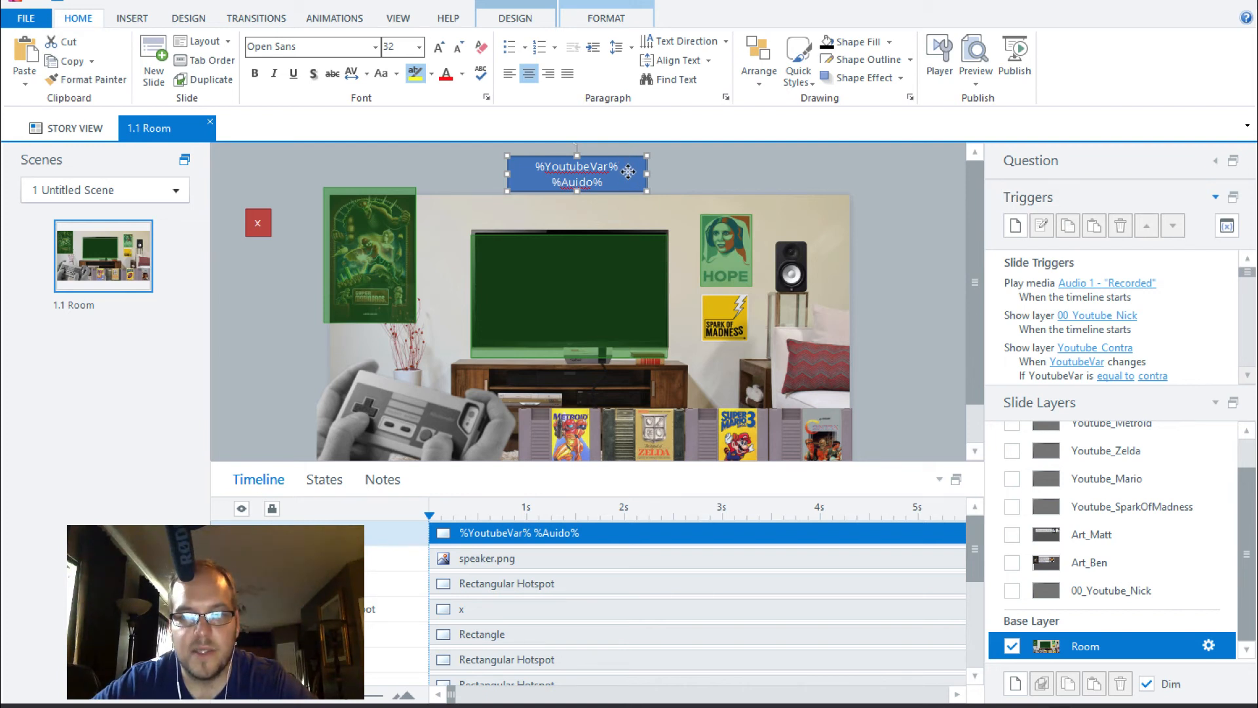
left_click_drag(627, 159, 624, 202)
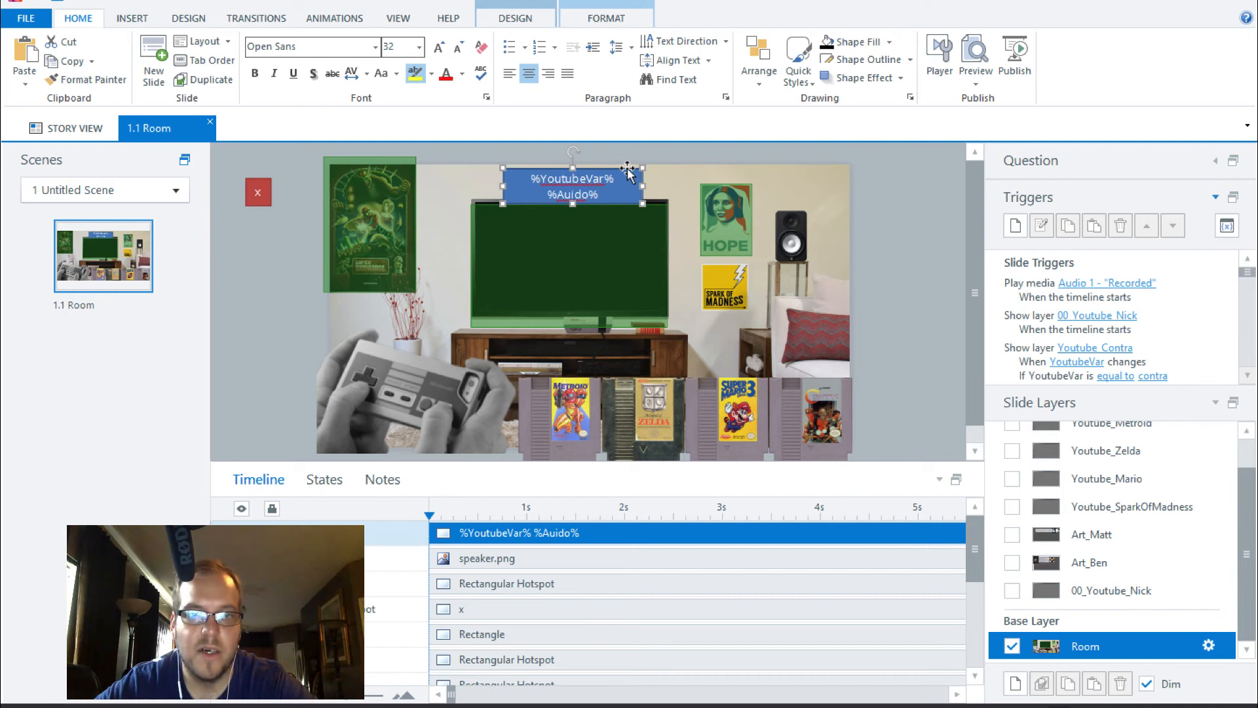
left_click_drag(628, 172, 631, 119)
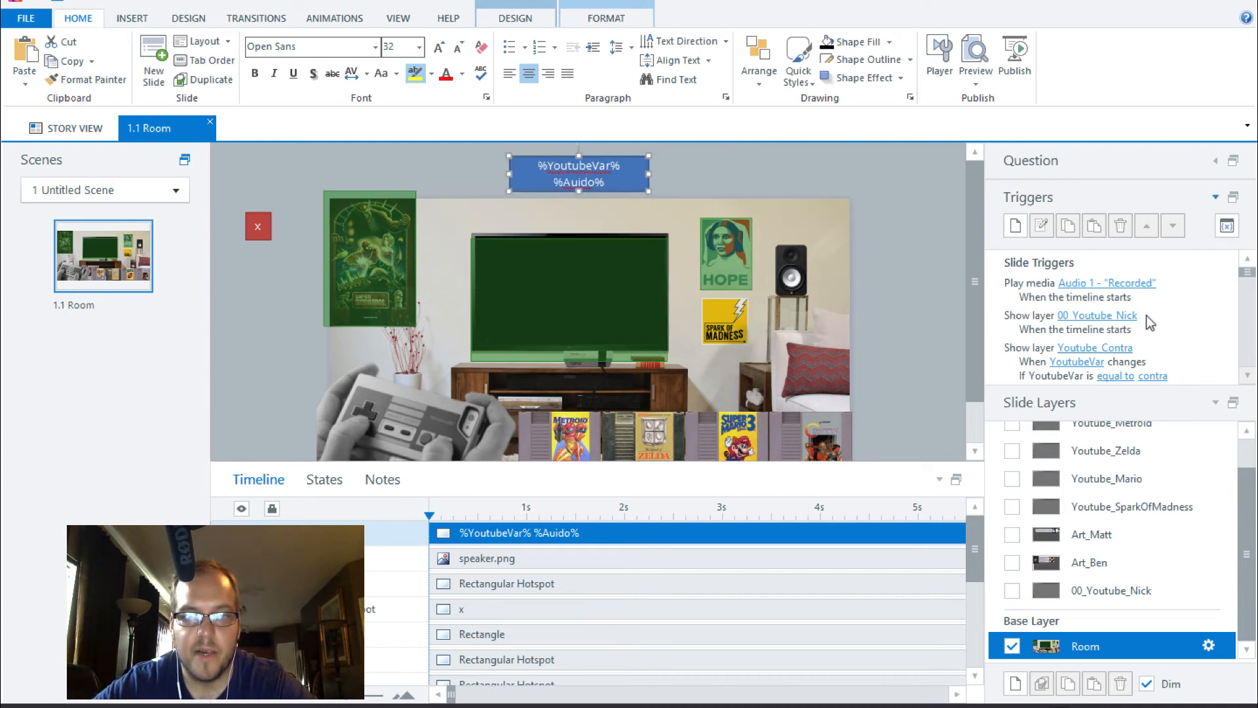
left_click_drag(977, 287, 976, 288)
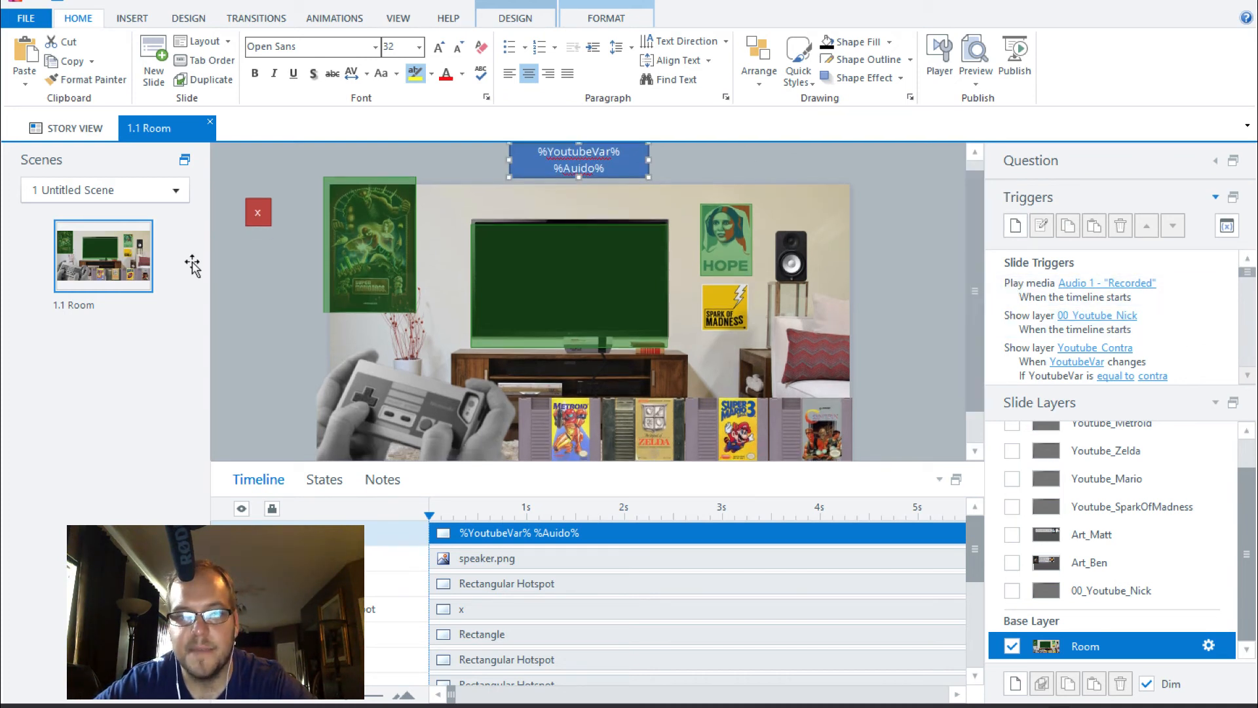
Step: Select the red x drop target, review the drag items and Drag & Drop Options in Form View, and return to Slide View
left_click(234, 221)
left_click(243, 216)
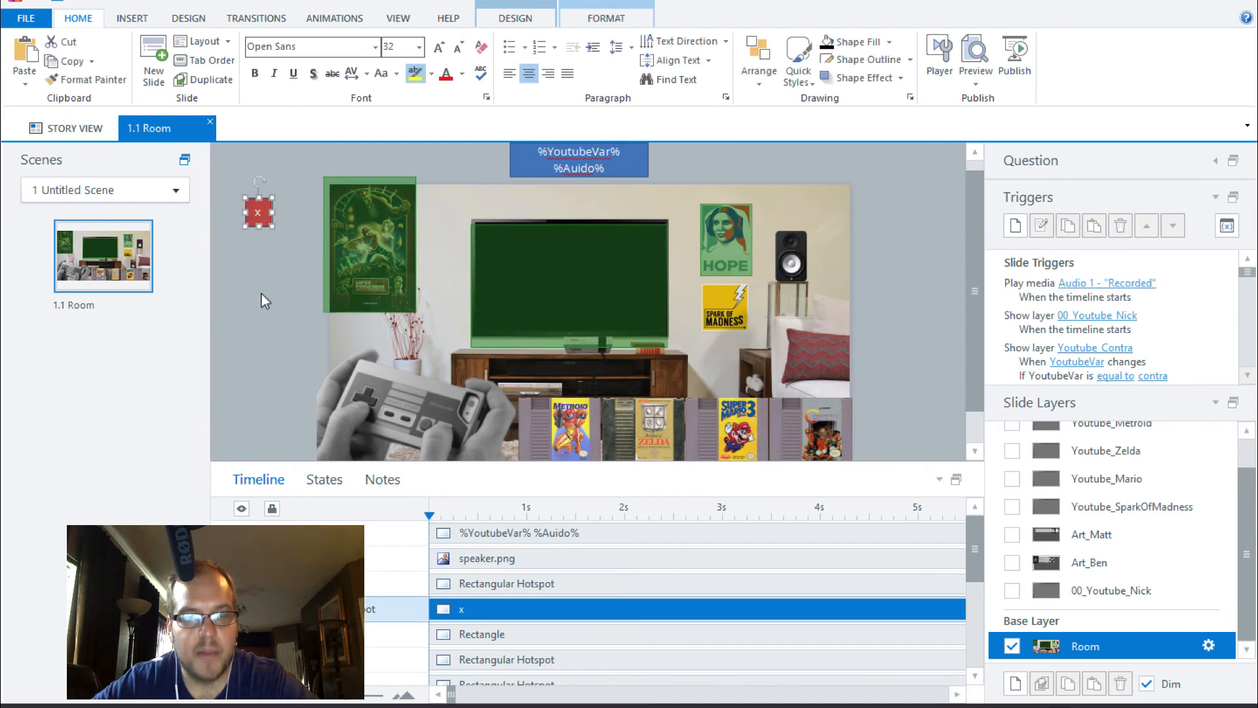
left_click(1216, 162)
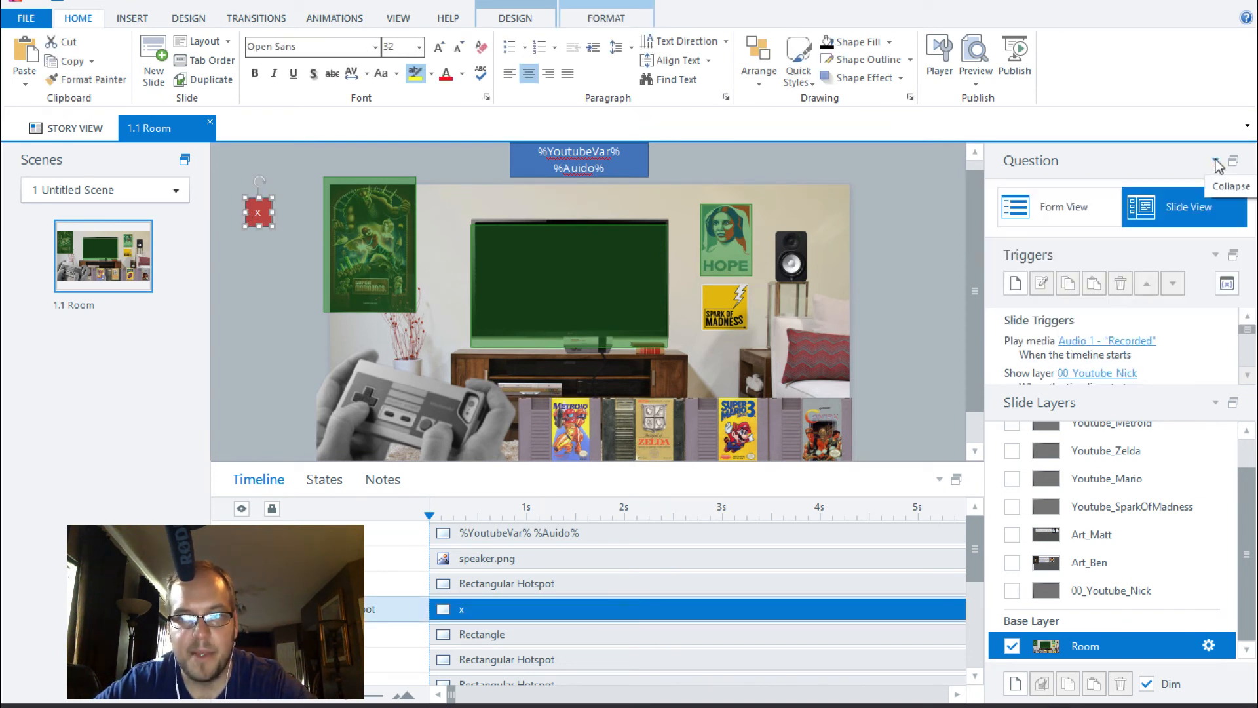
left_click(1068, 203)
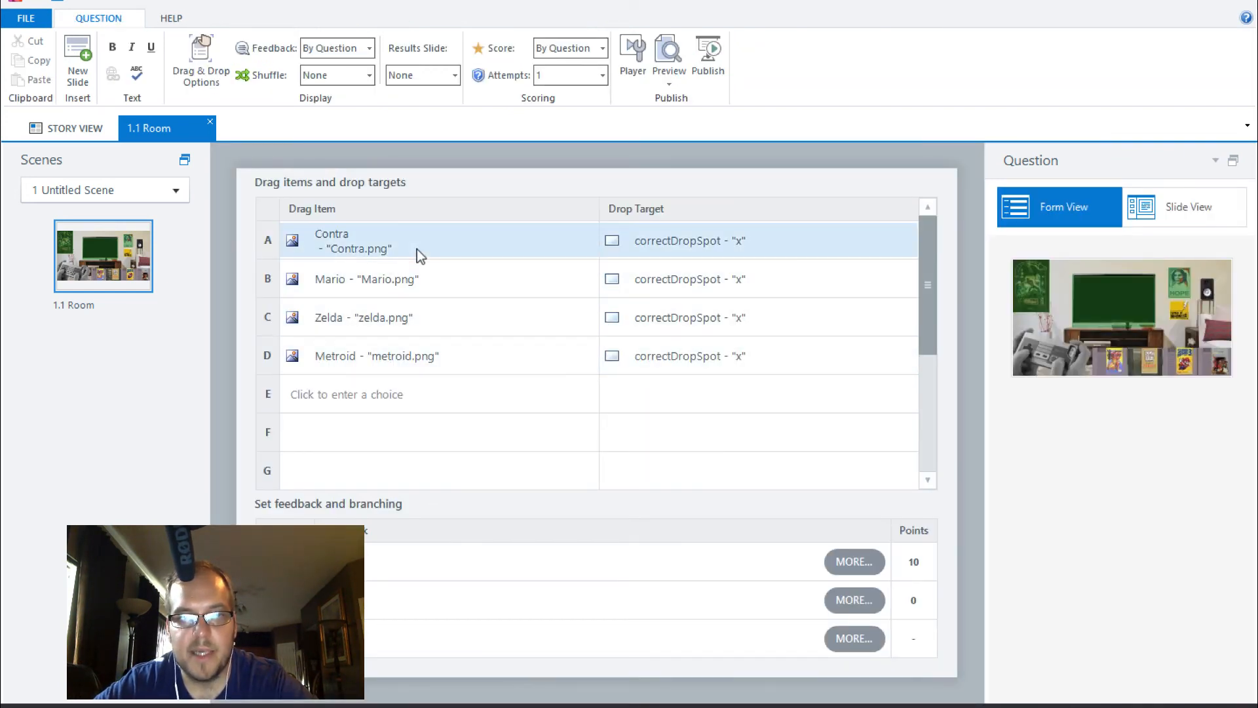
left_click(199, 50)
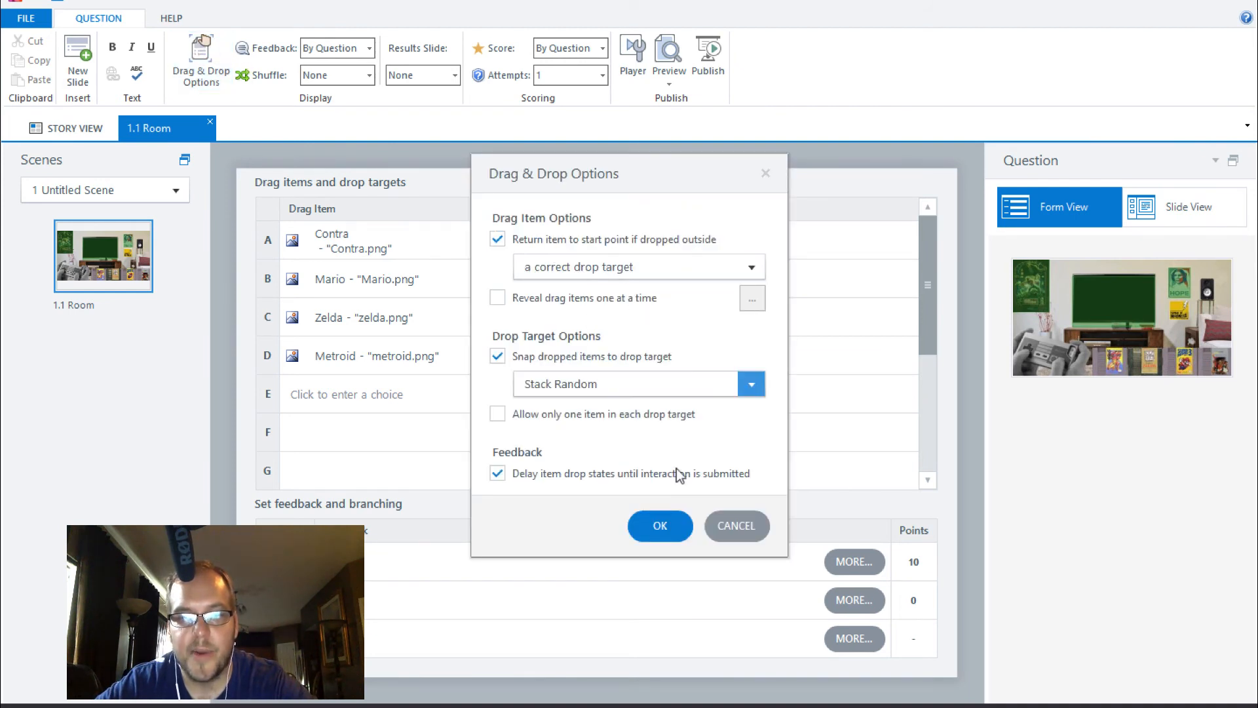
left_click(660, 525)
left_click(1185, 207)
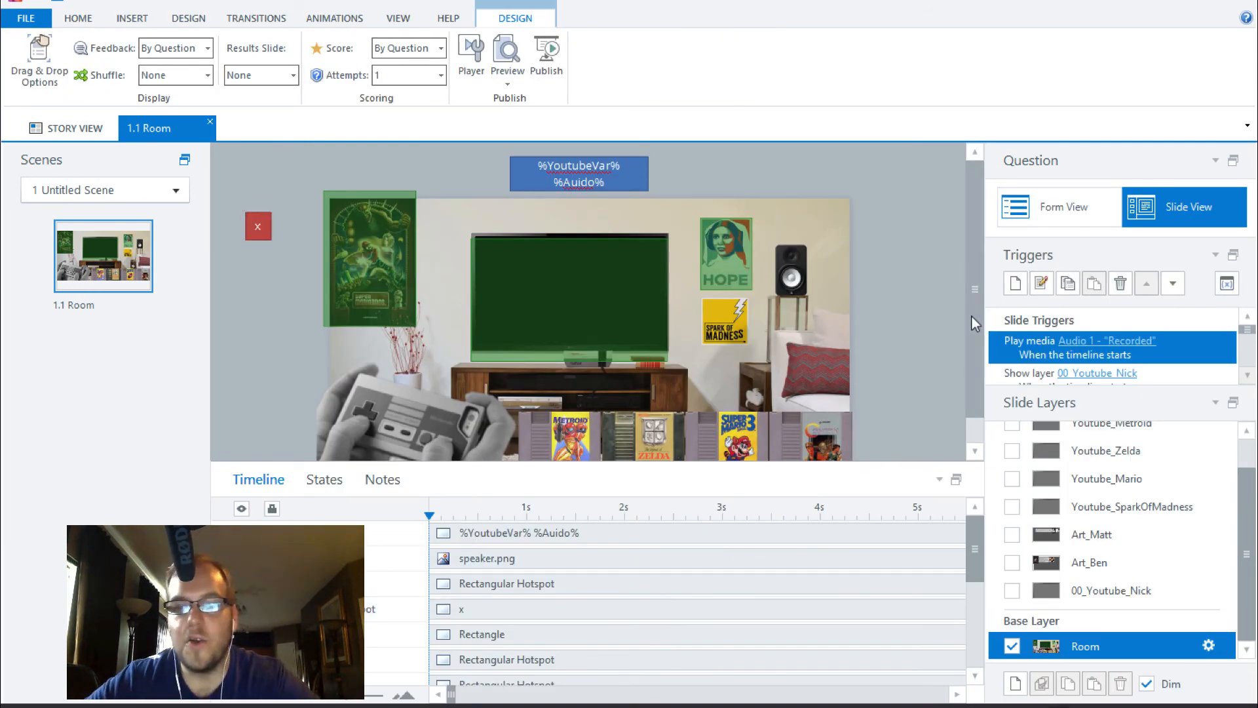
Step: Step through the Youtube slide layers from Youtube_Mario up to Youtube_Contra and back down to Youtube_SparkOfMadness, examining each layer's embedded web object
left_click_drag(971, 316, 976, 344)
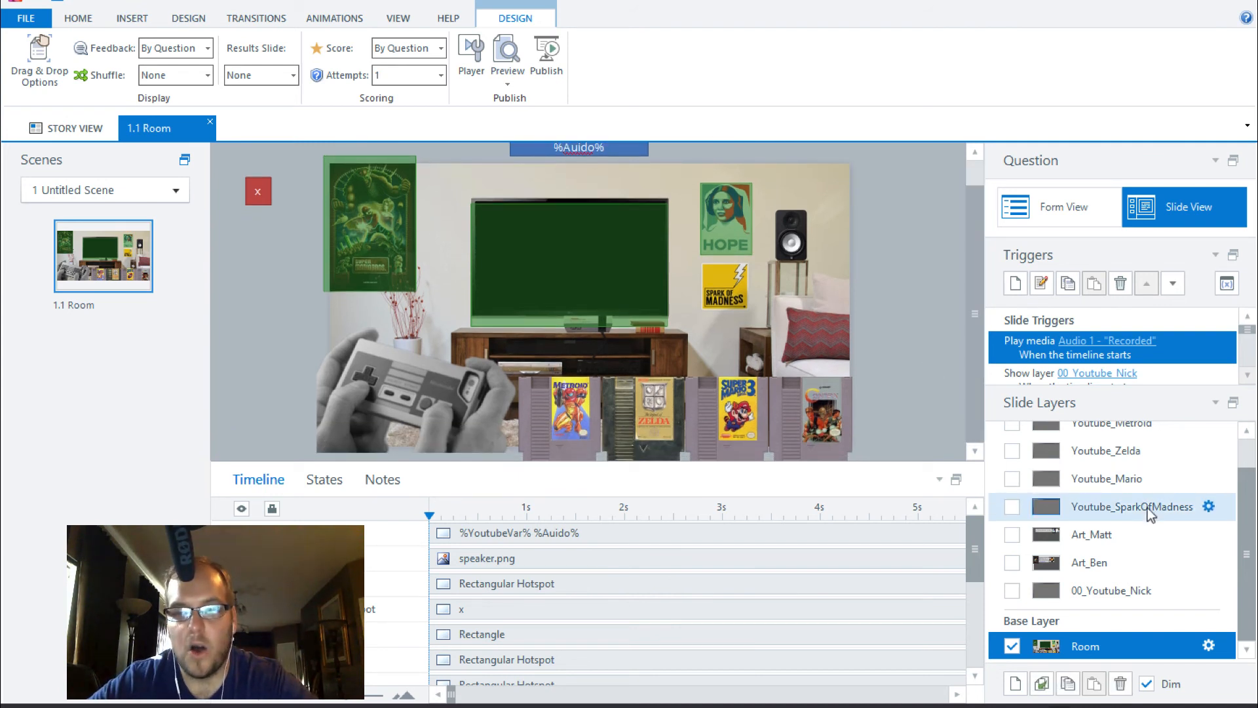
left_click(1137, 485)
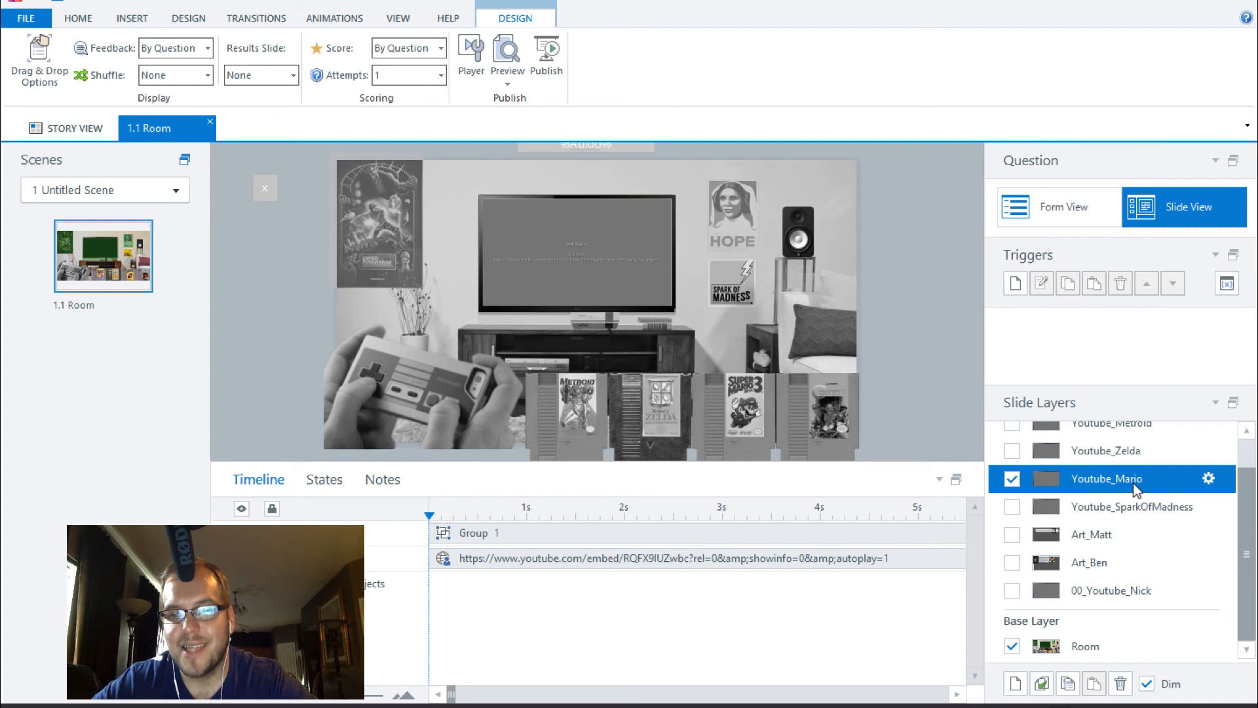
key("Up")
key("Up")
key("Up")
key("Down")
key("Down")
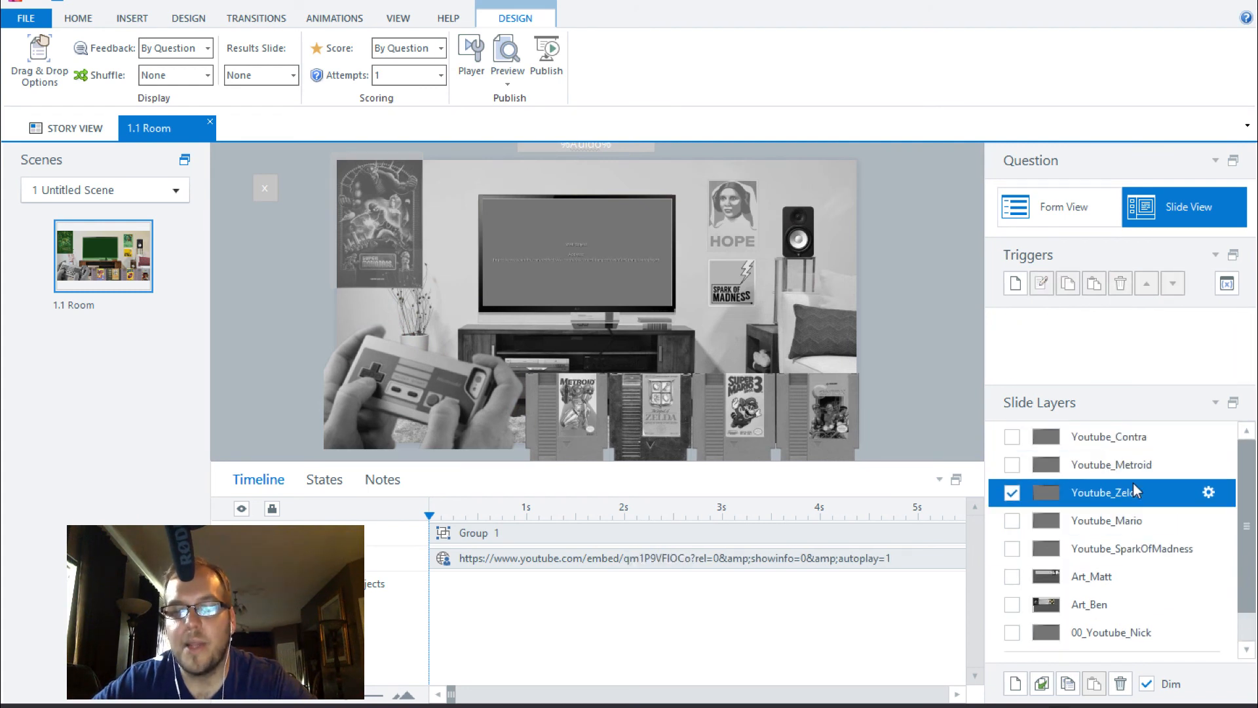
key("Down")
key("Down")
key("Down")
key("Up")
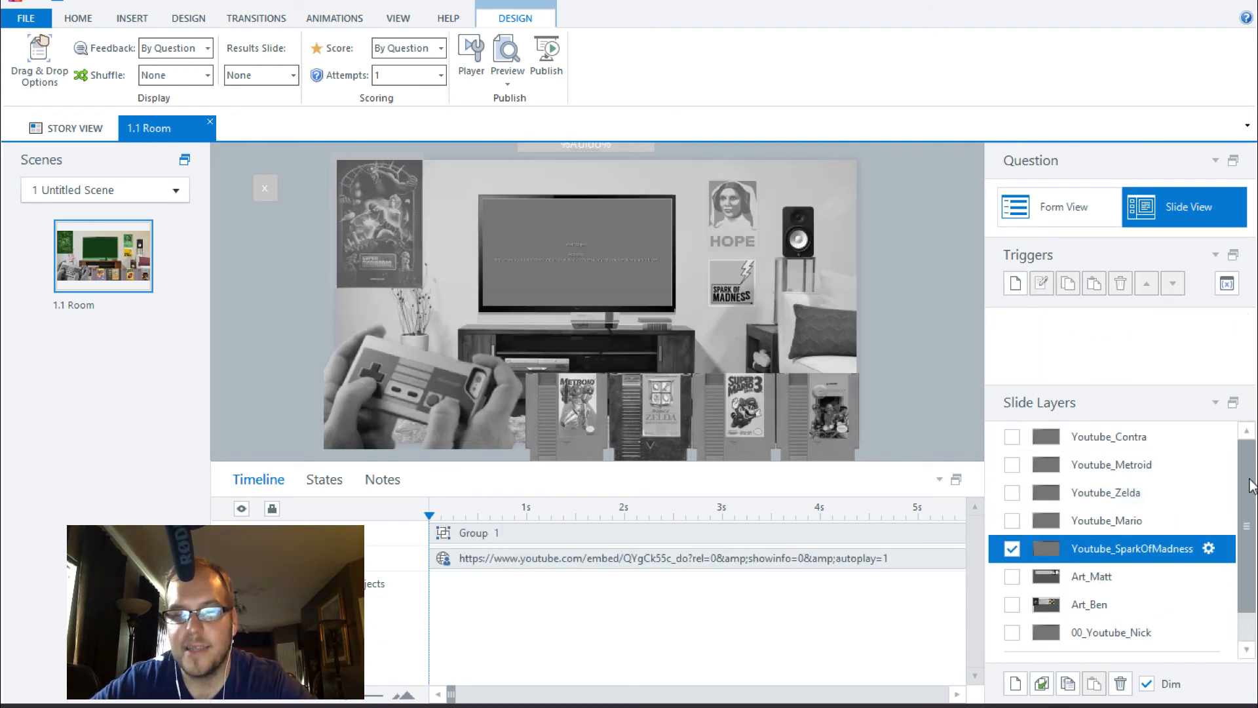
Step: Leave the Youtube layers and make the Room base layer active again
scroll(1250, 485, "down", 1)
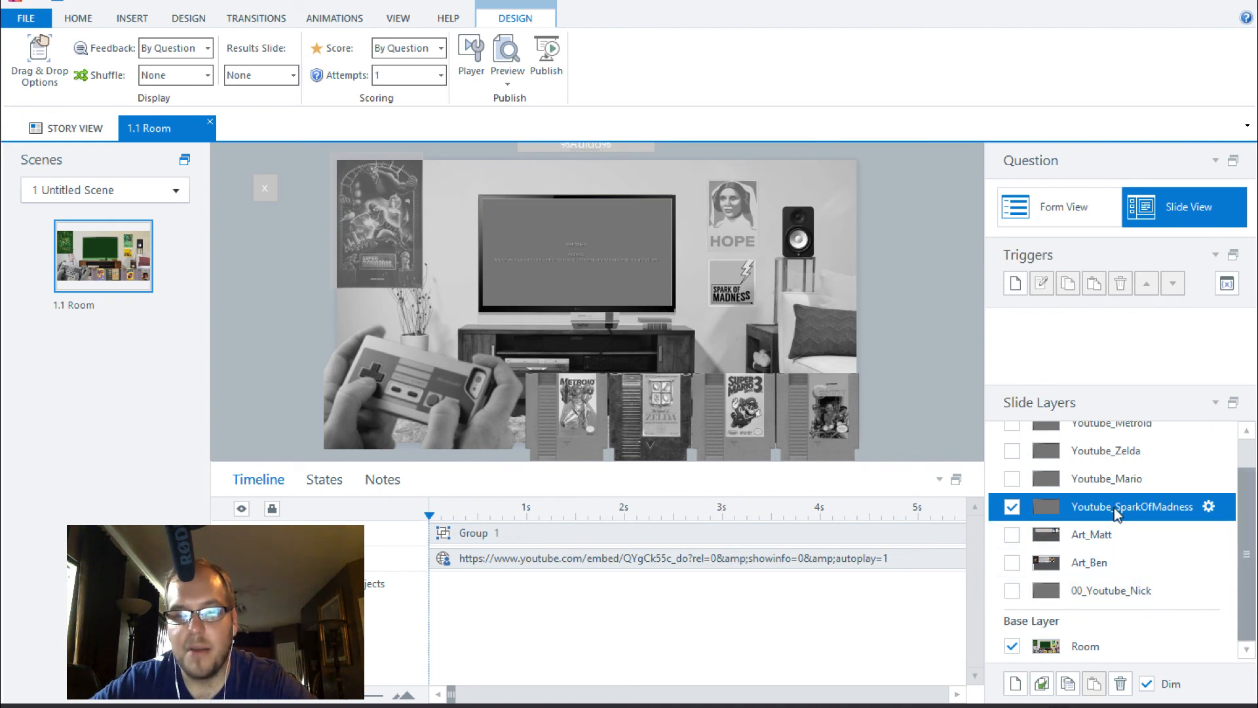
left_click(1111, 486)
left_click(1108, 648)
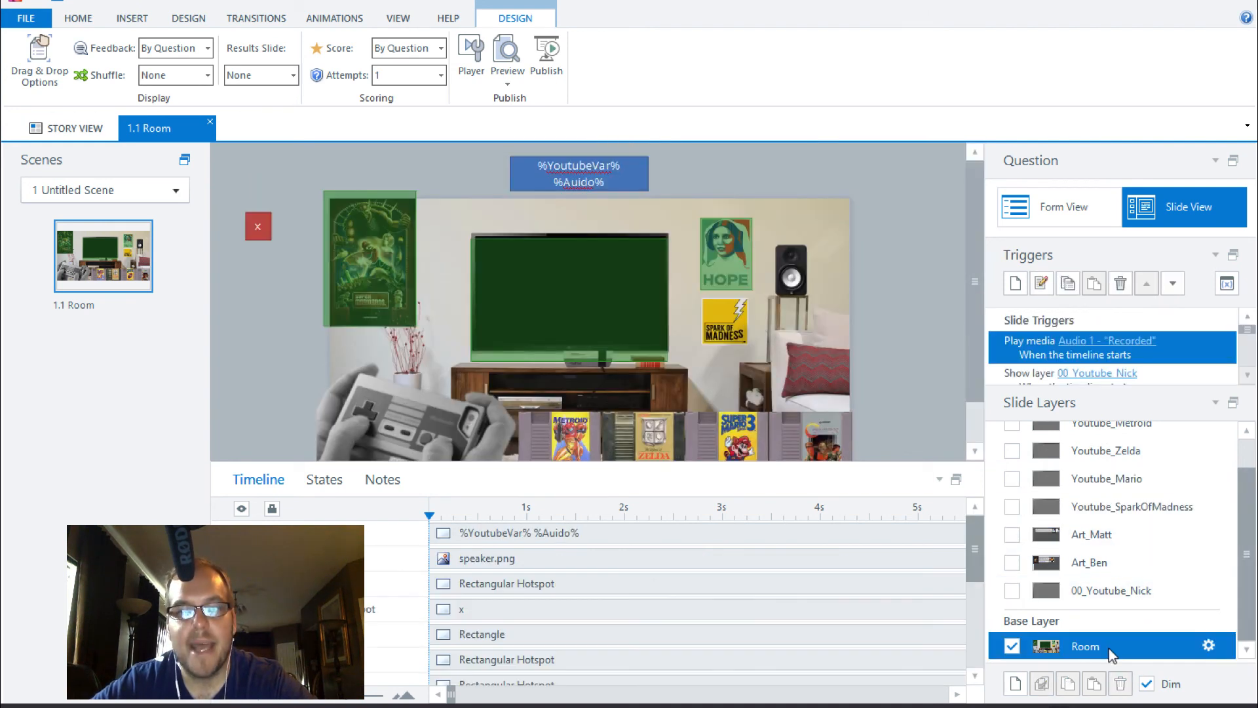